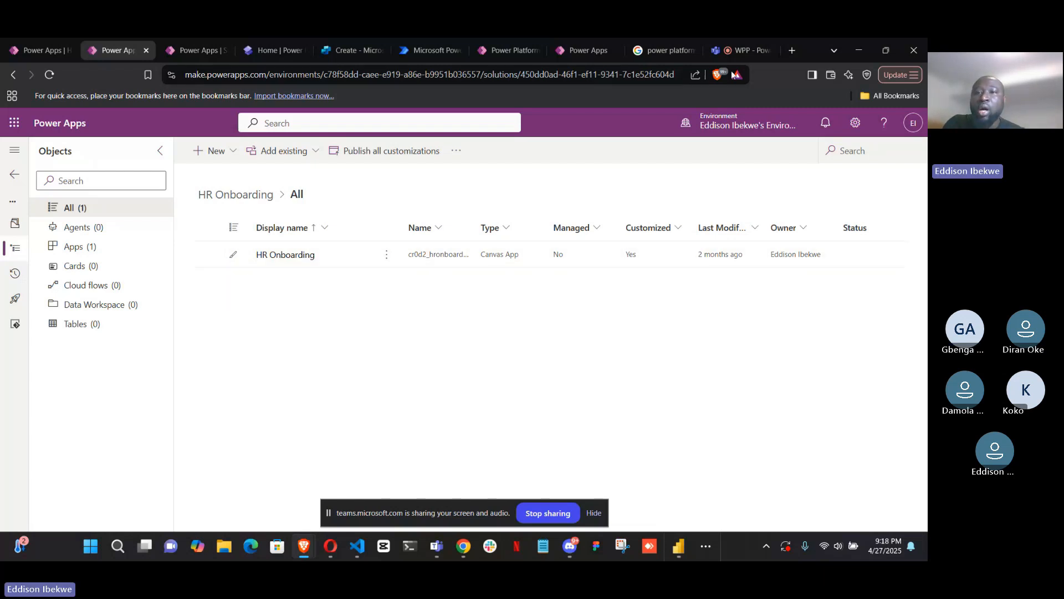
# Detach the Teams meeting from the browser window and close the Google search page on the Power Platform application lifecycle
pyautogui.click(749, 54)
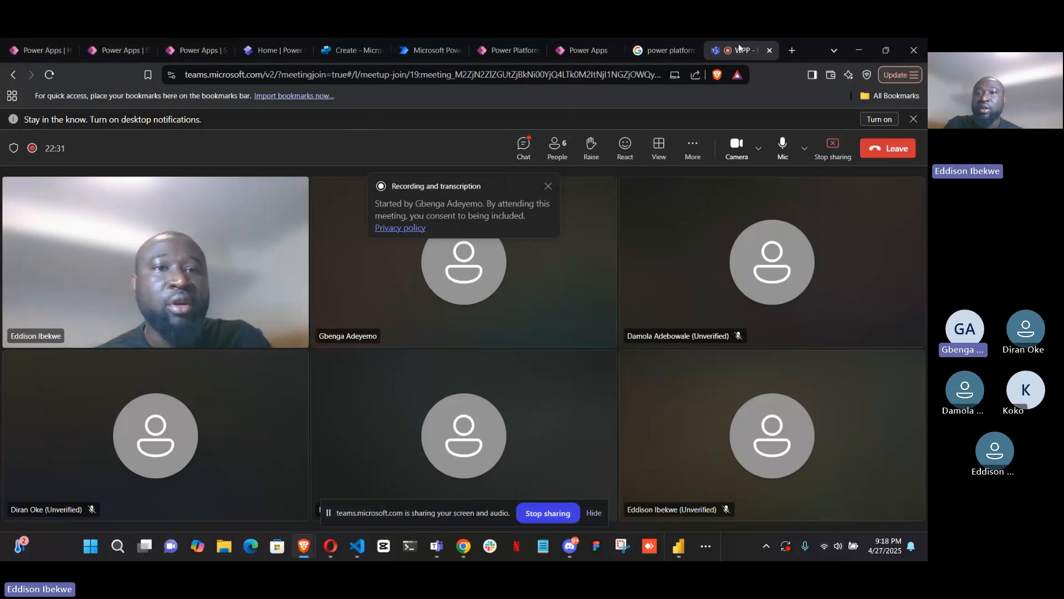
pyautogui.moveTo(742, 51); pyautogui.dragTo(927, 144)
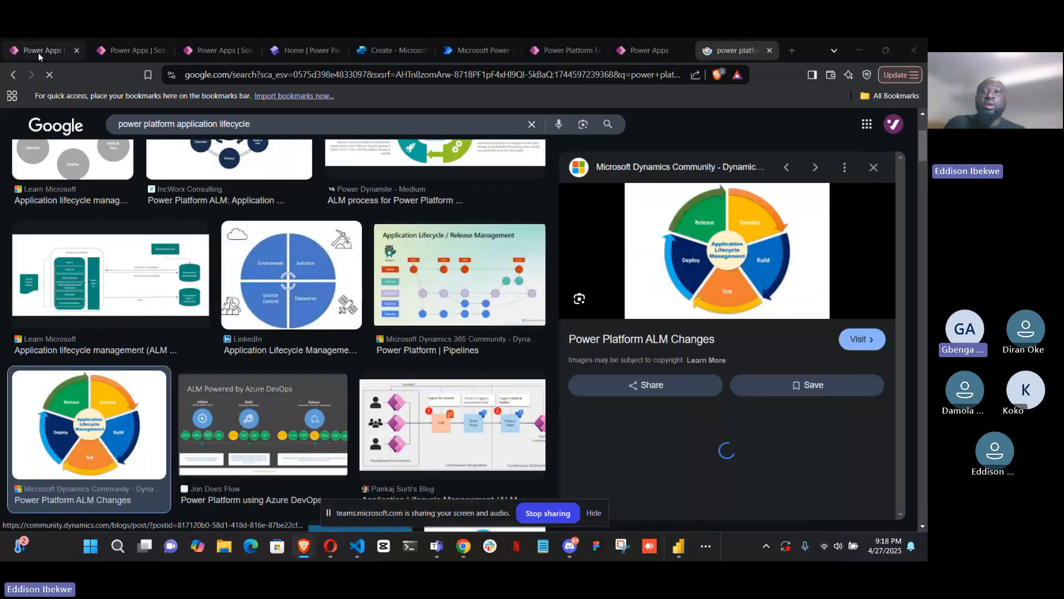
pyautogui.click(38, 51)
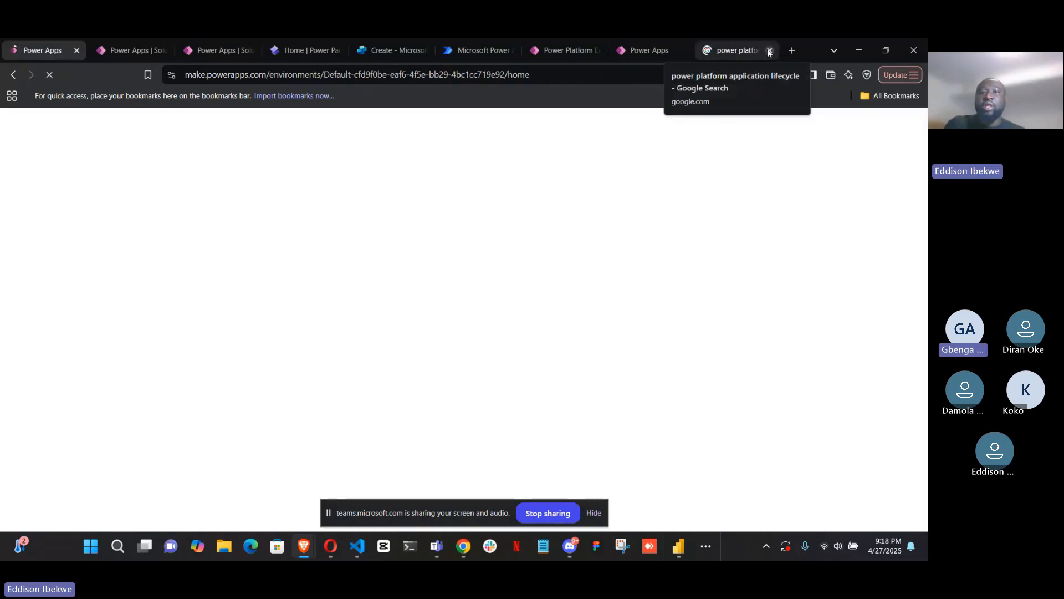
pyautogui.click(769, 51)
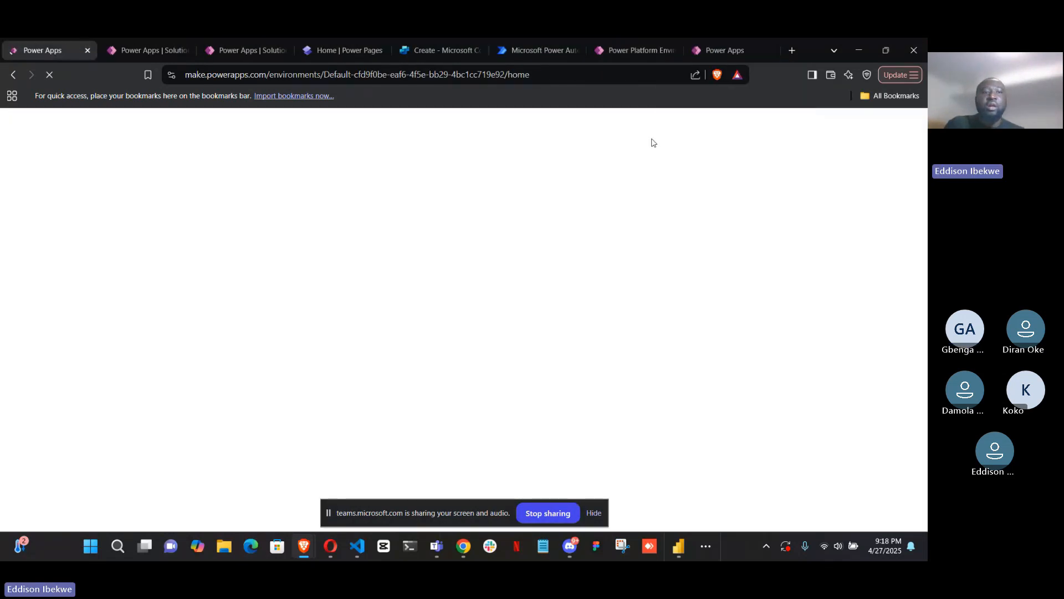
pyautogui.click(116, 52)
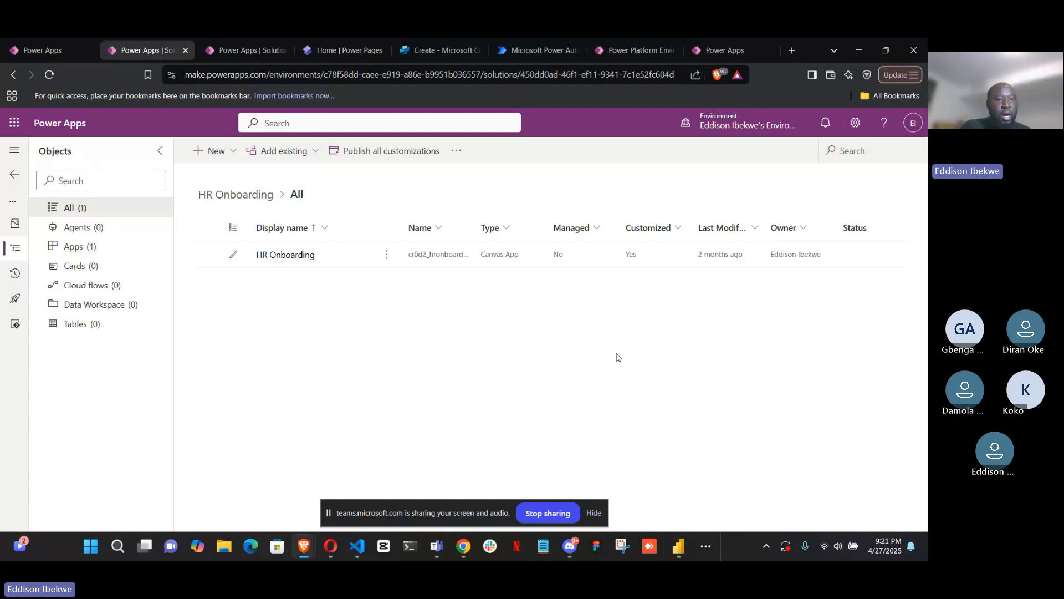
# Examine the new object types available for the HR Onboarding solution, including the additional component types
pyautogui.click(231, 153)
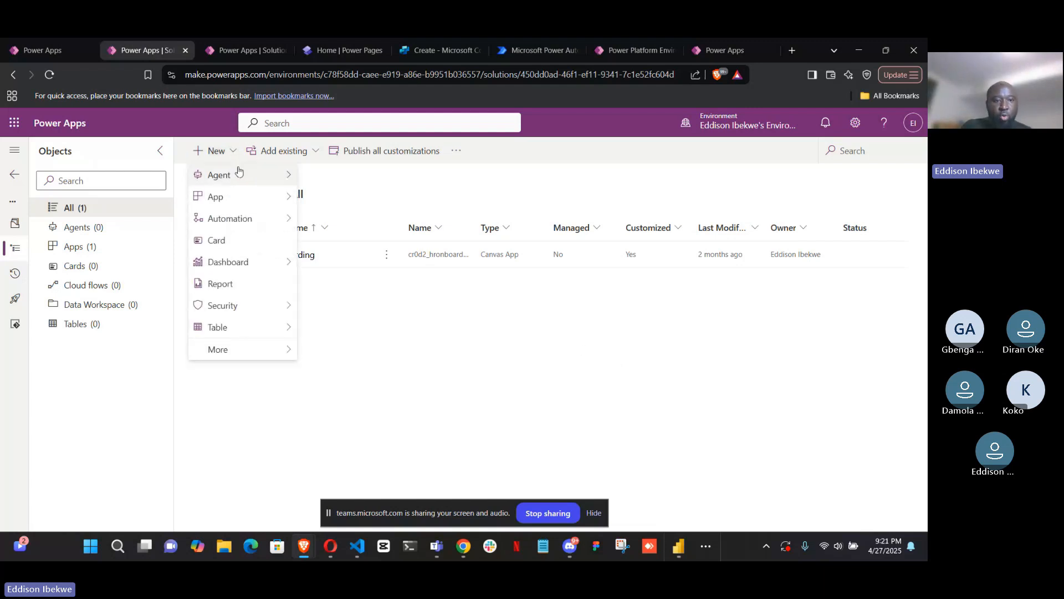
pyautogui.moveTo(287, 349)
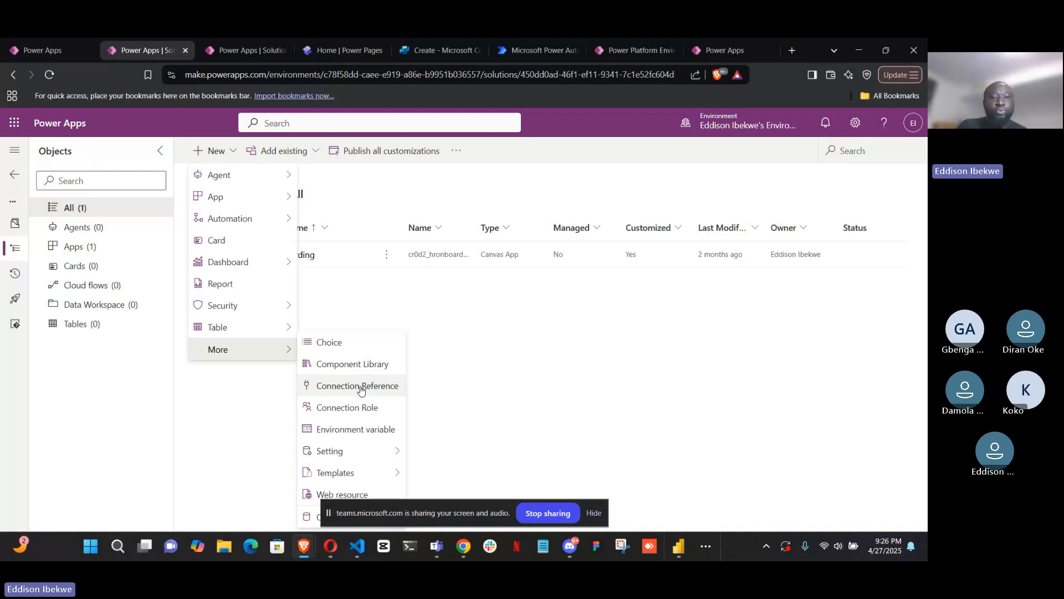
pyautogui.click(327, 364)
# Open the HR Onboarding solution from the solutions list and open its canvas app for editing
pyautogui.click(229, 58)
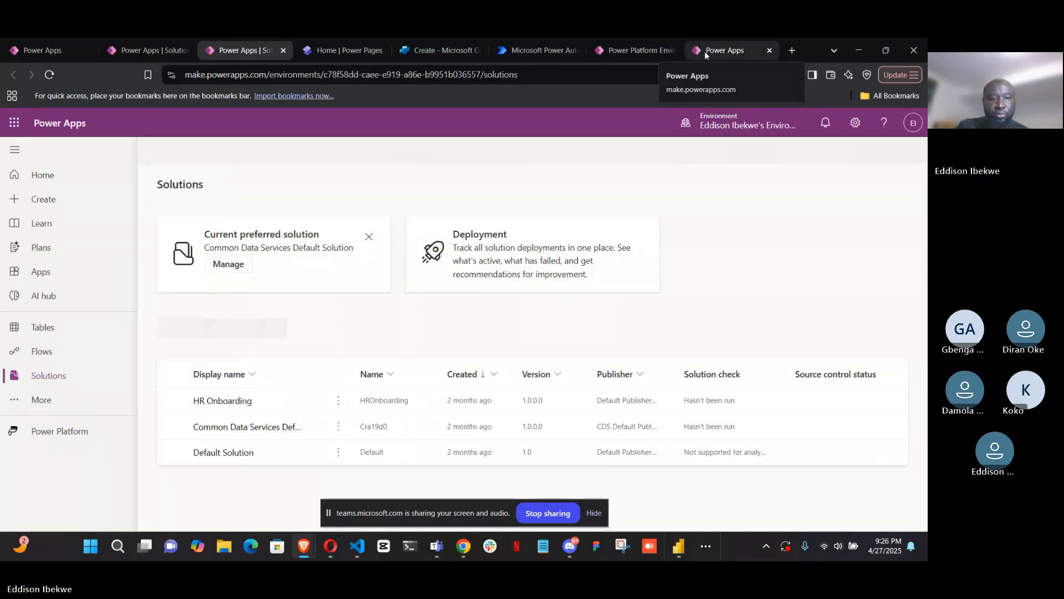
pyautogui.click(225, 394)
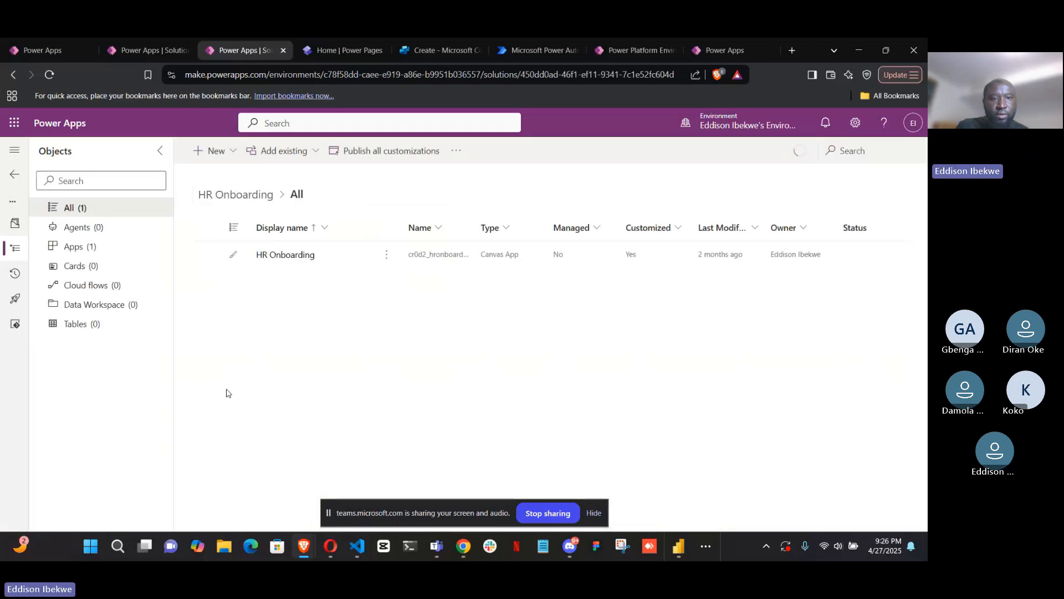
pyautogui.click(387, 260)
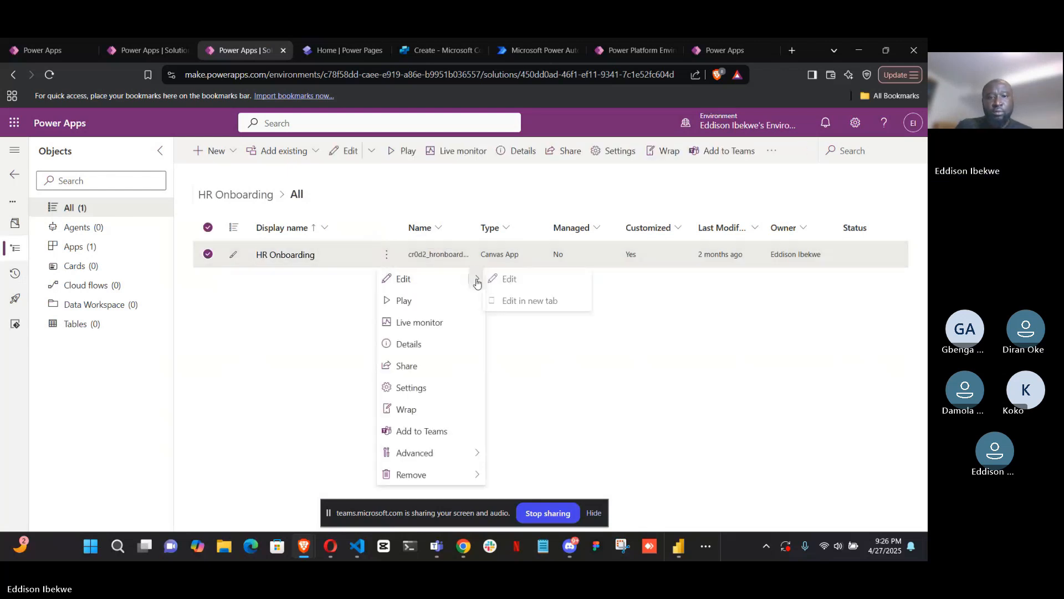
pyautogui.click(506, 278)
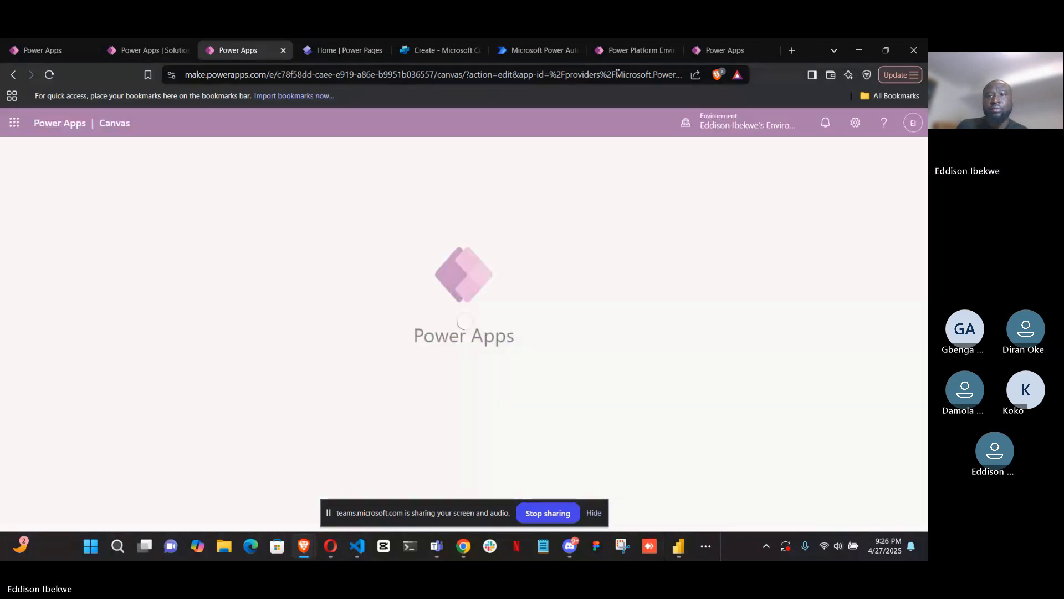
# Hide the screen-sharing bar and check the other open Power Apps pages while the app editor loads
pyautogui.click(713, 50)
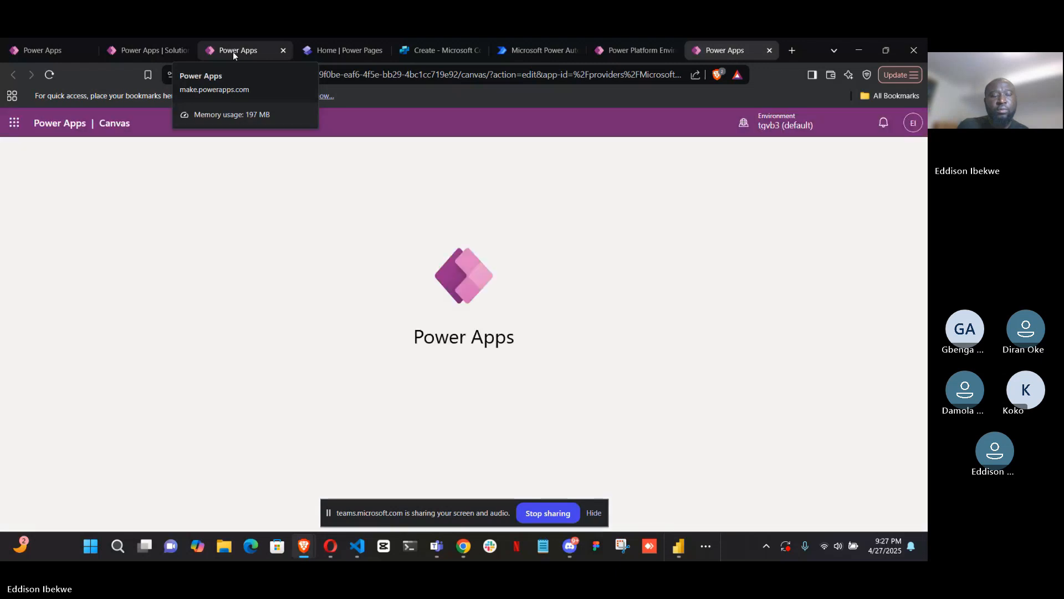
pyautogui.click(233, 52)
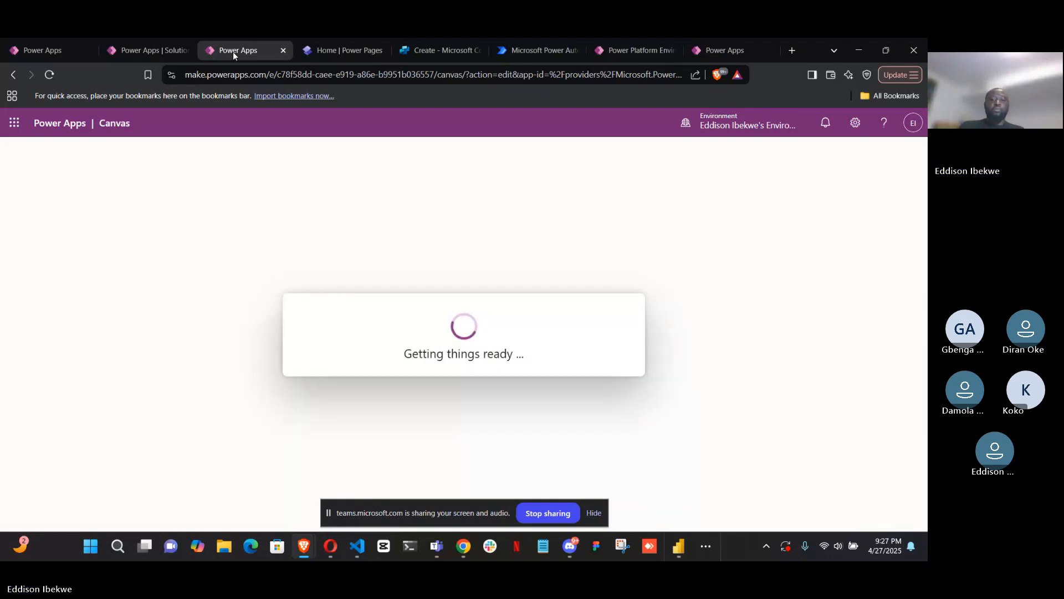
pyautogui.click(594, 514)
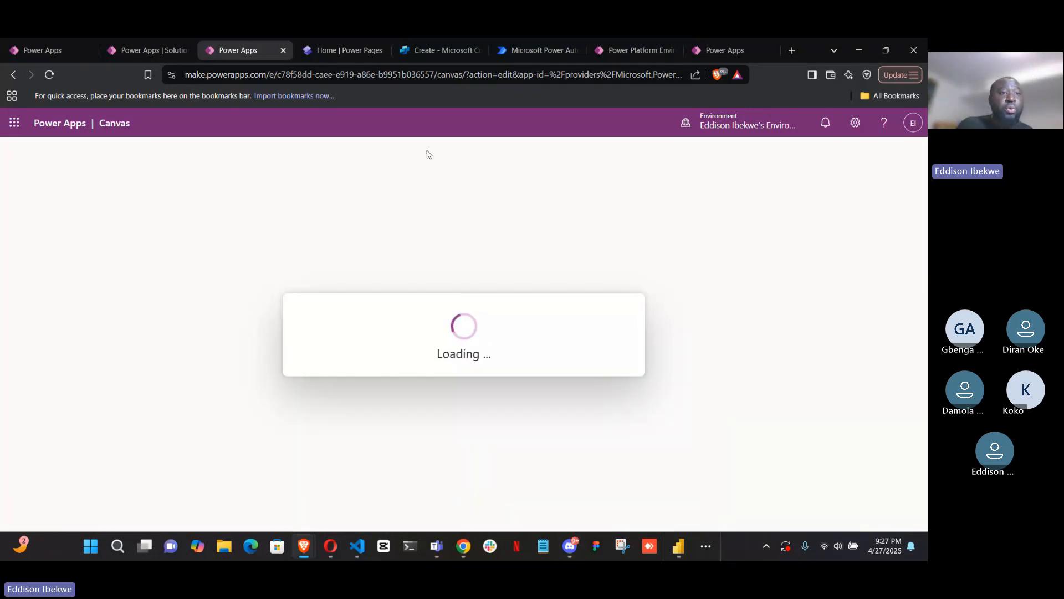
pyautogui.click(45, 50)
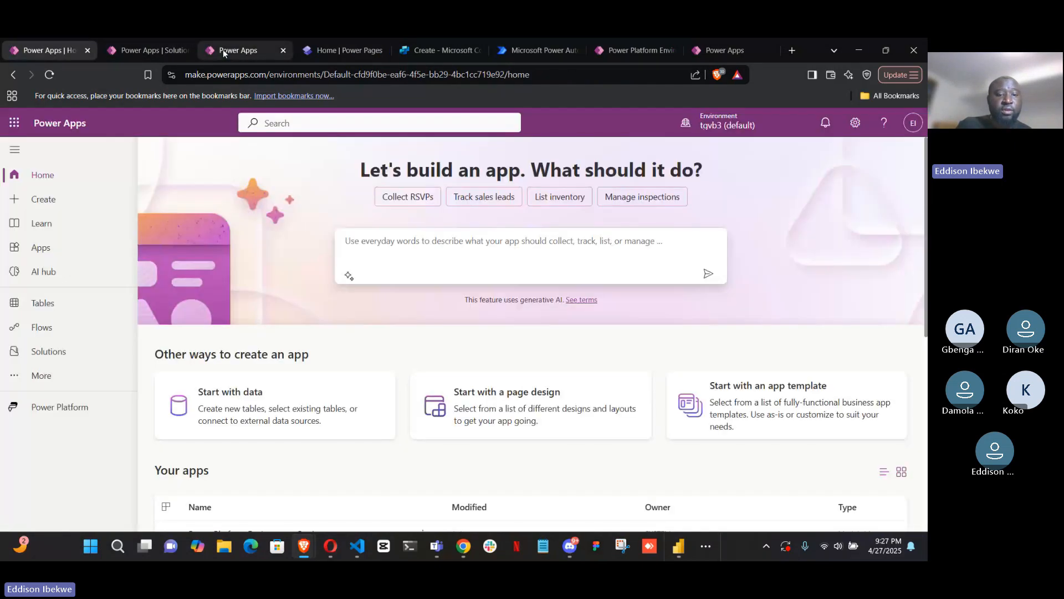
pyautogui.click(732, 55)
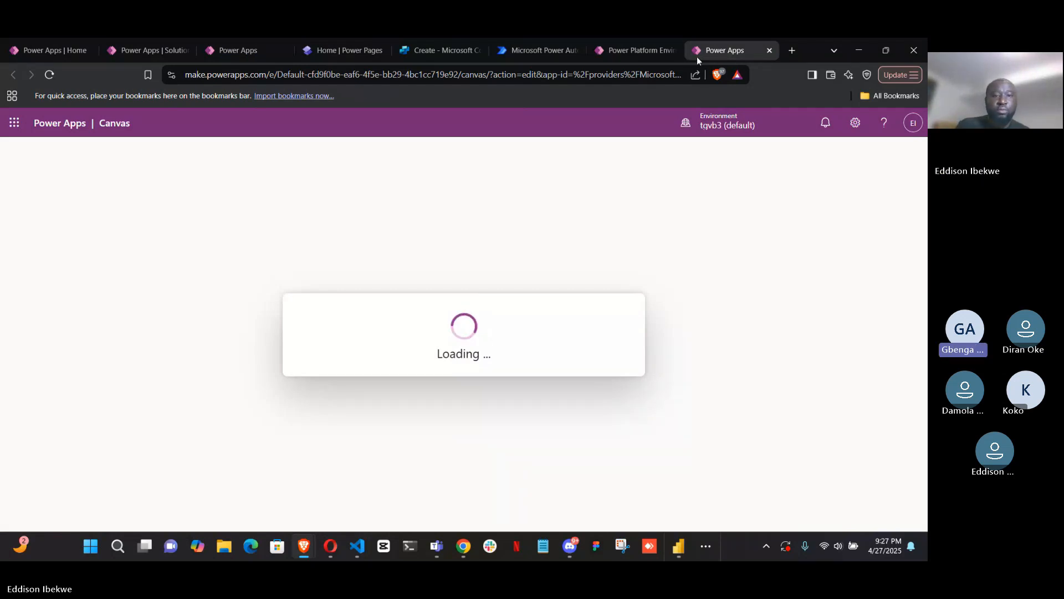
# Skip the Power Apps Studio welcome dialog and preview the HR Onboarding app, returning to the editor
pyautogui.click(228, 52)
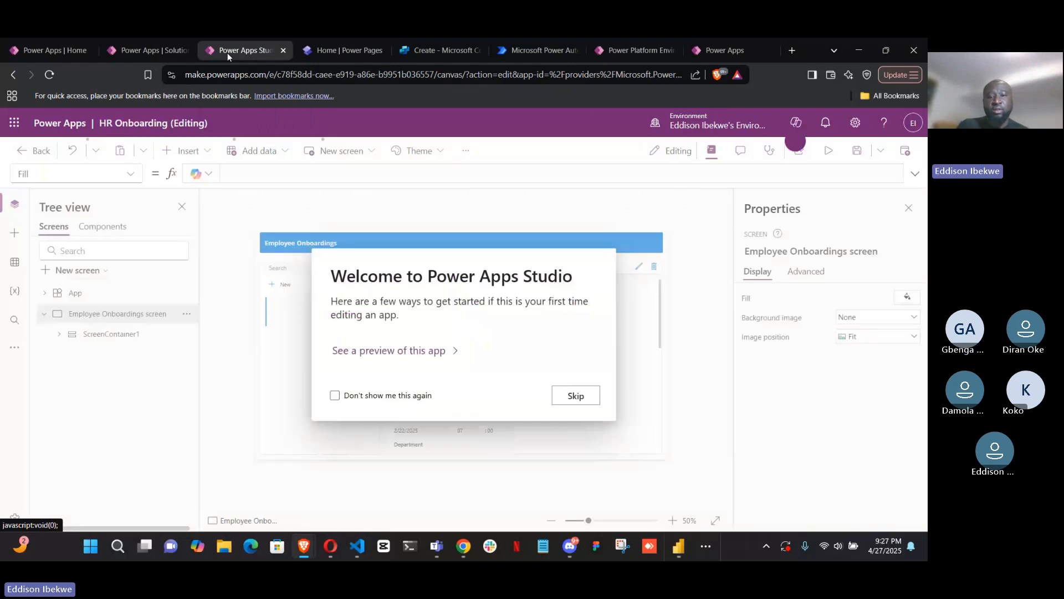
pyautogui.click(582, 397)
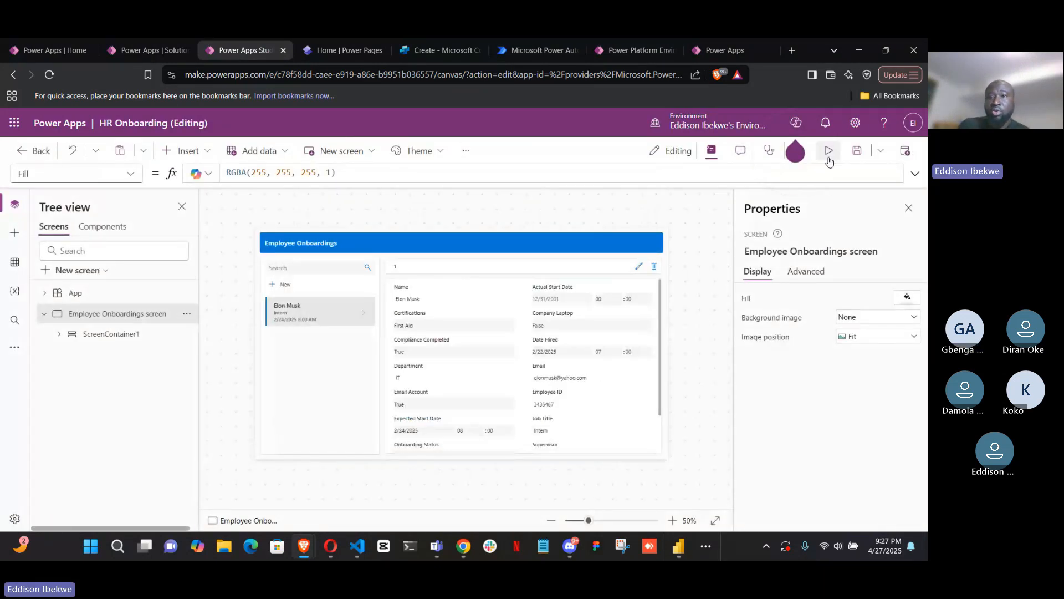
pyautogui.click(557, 249)
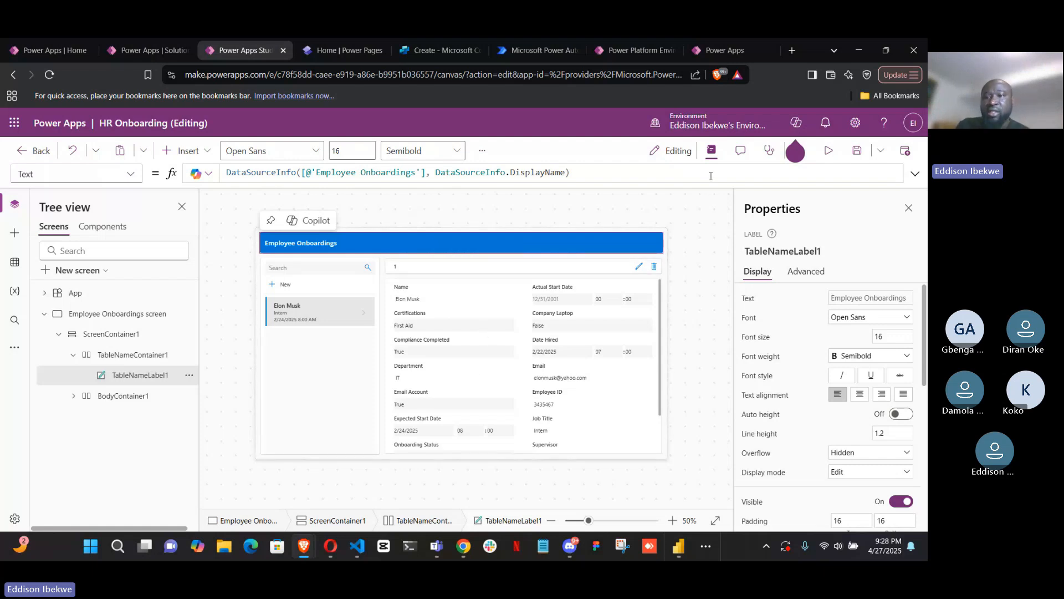
pyautogui.click(828, 151)
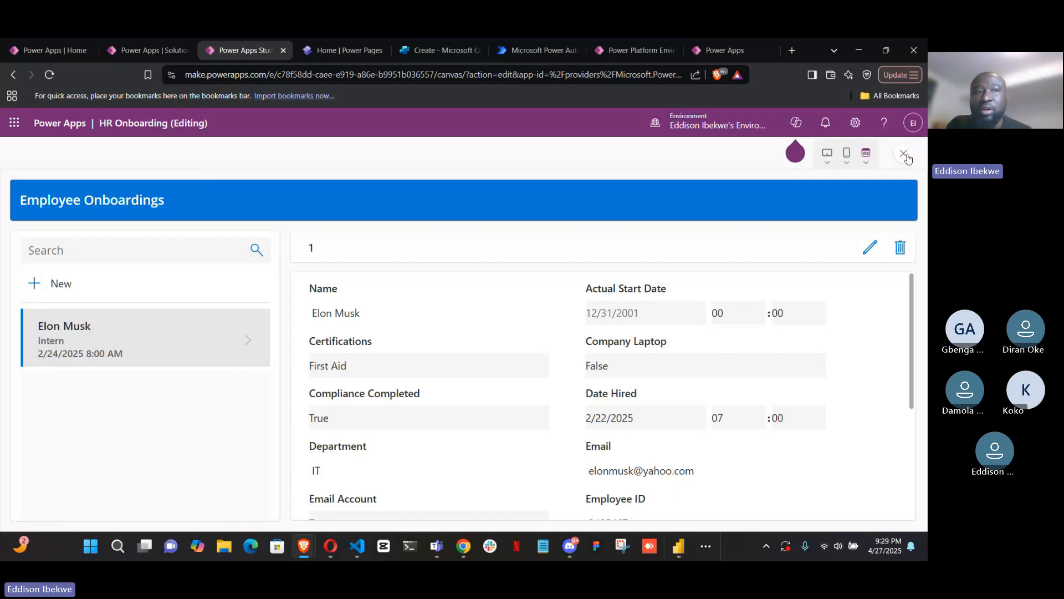
pyautogui.press('Escape')
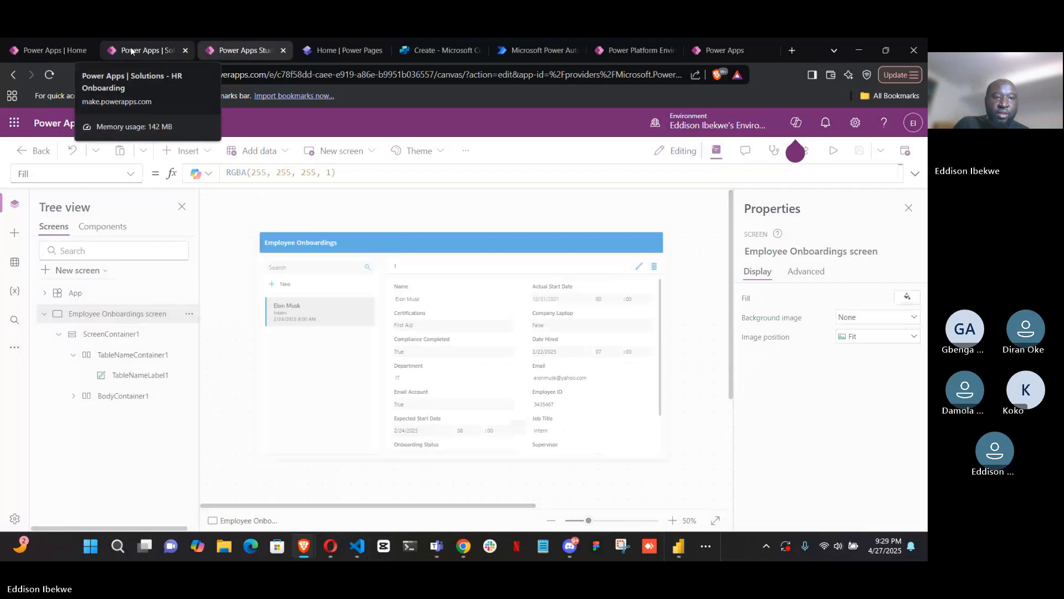
# Examine the Setting, Templates and Other component types offered for new objects in the HR Onboarding solution
pyautogui.click(147, 50)
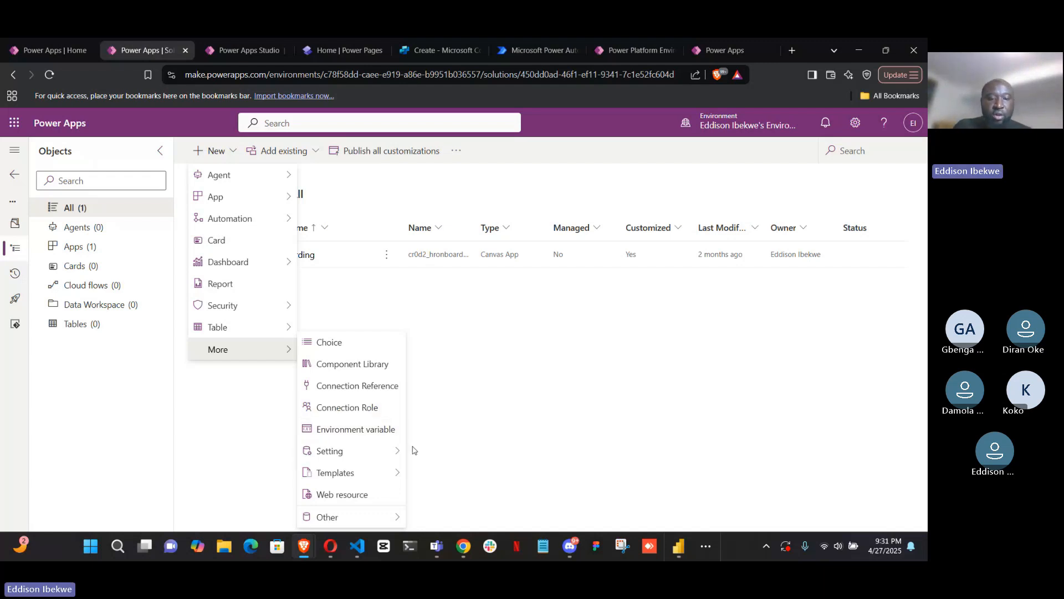
pyautogui.moveTo(389, 450)
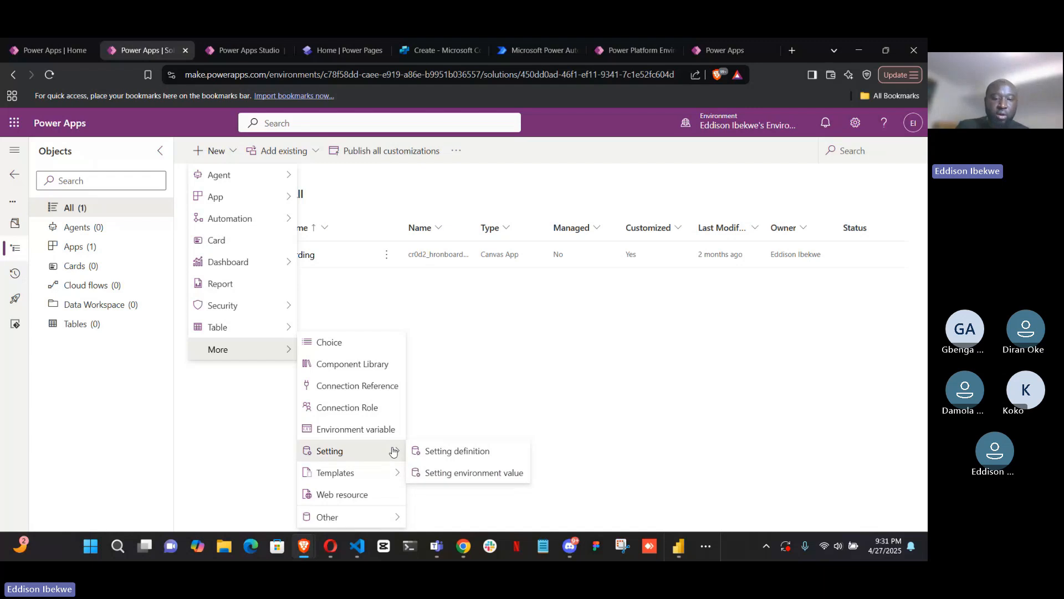
pyautogui.moveTo(394, 478)
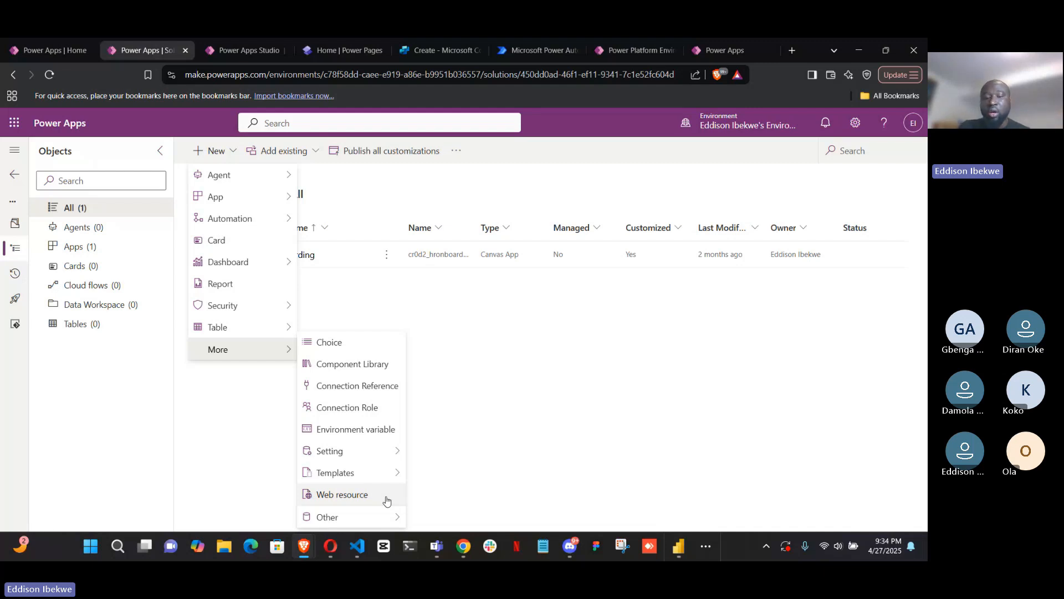
pyautogui.moveTo(390, 518)
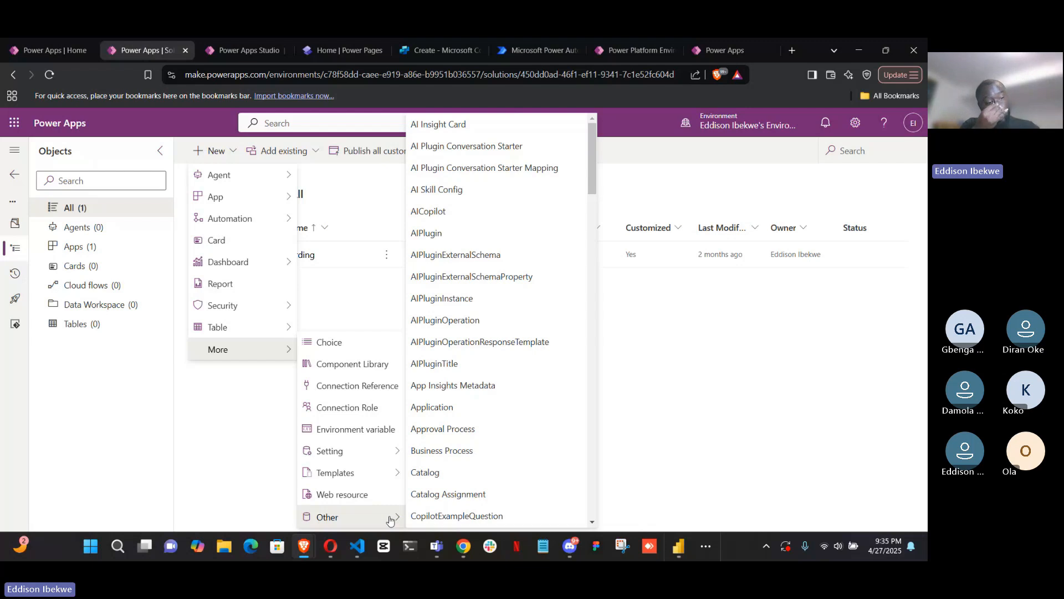
# Dismiss the canvas-testing tip in the app editor and expand the App and BodyContainer1 nodes to examine the screen's structure
pyautogui.click(248, 50)
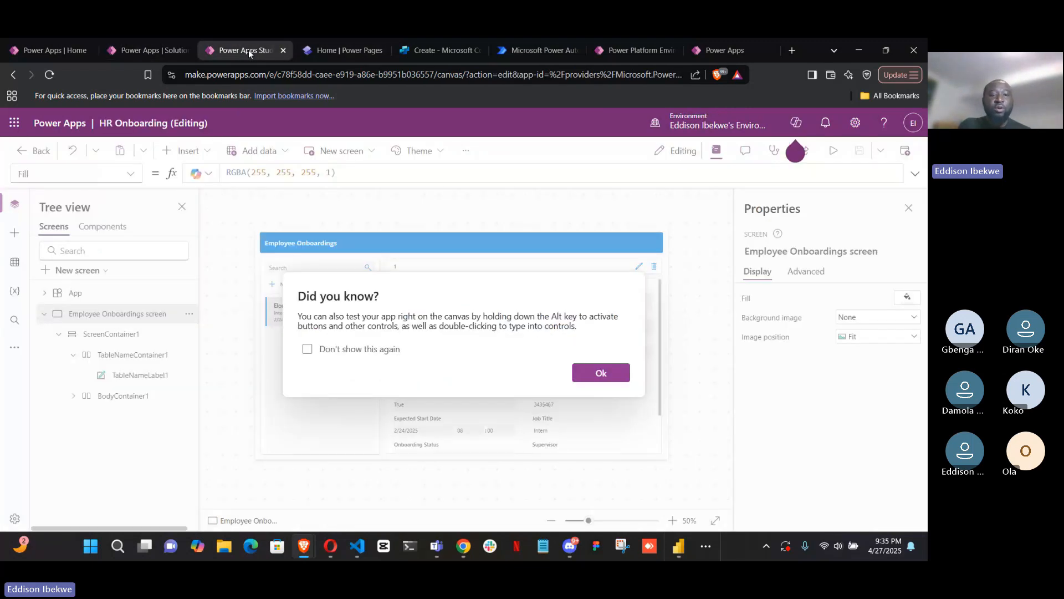
pyautogui.click(606, 377)
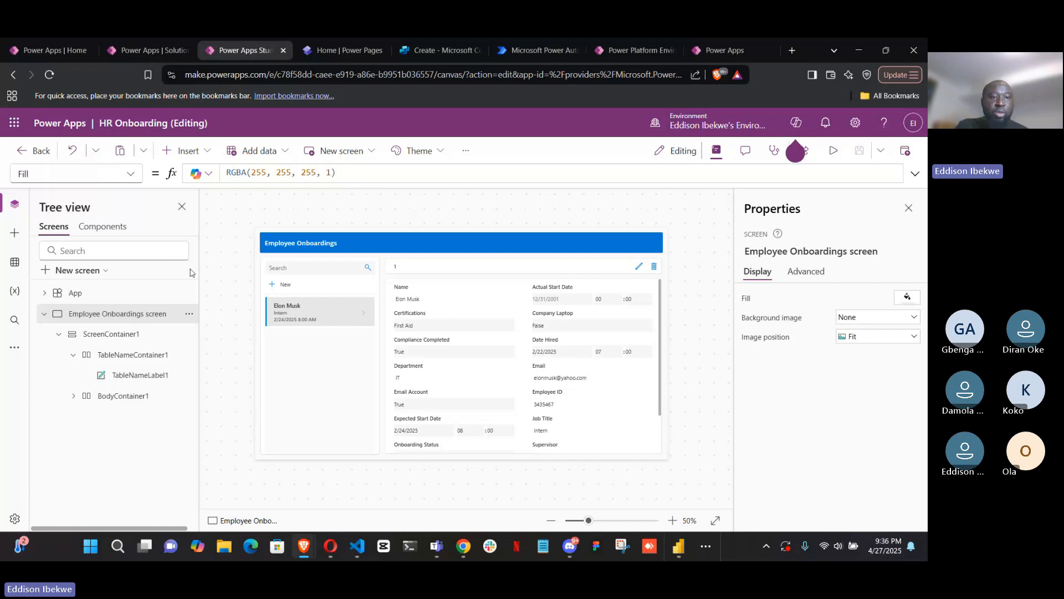
pyautogui.click(45, 313)
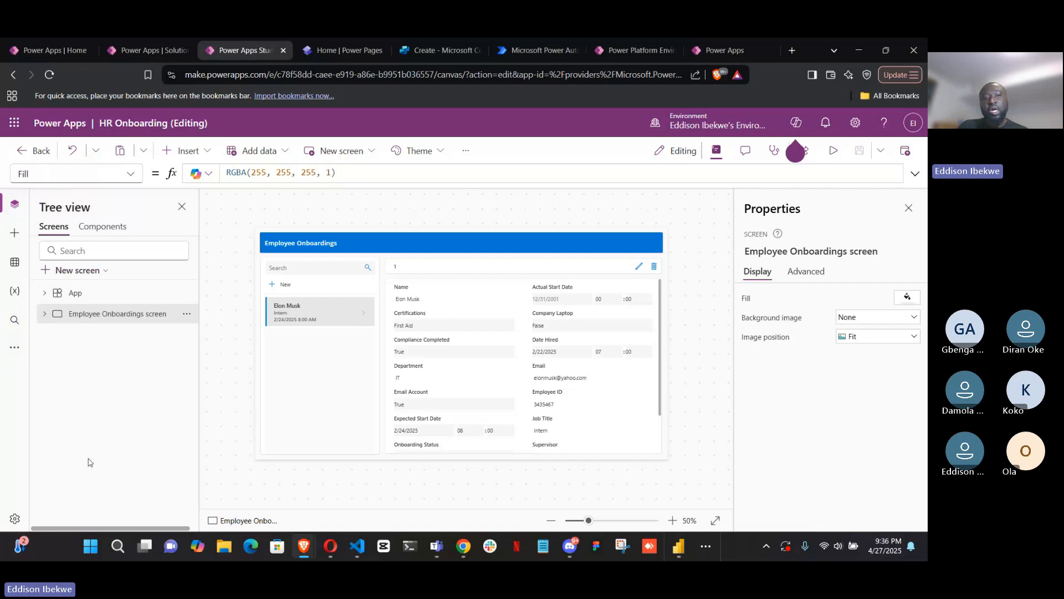
pyautogui.click(44, 314)
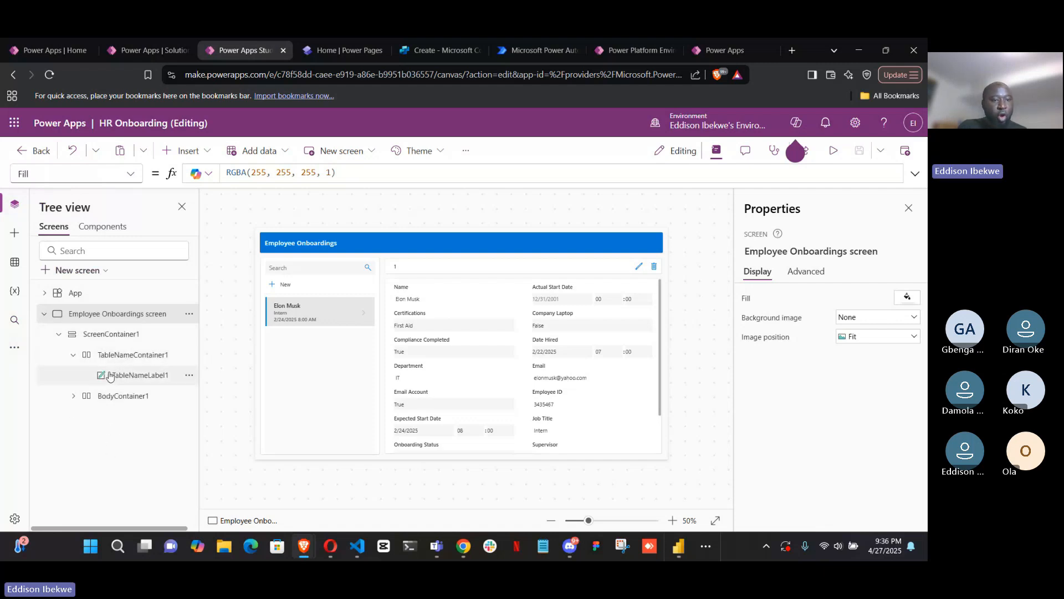
pyautogui.click(44, 293)
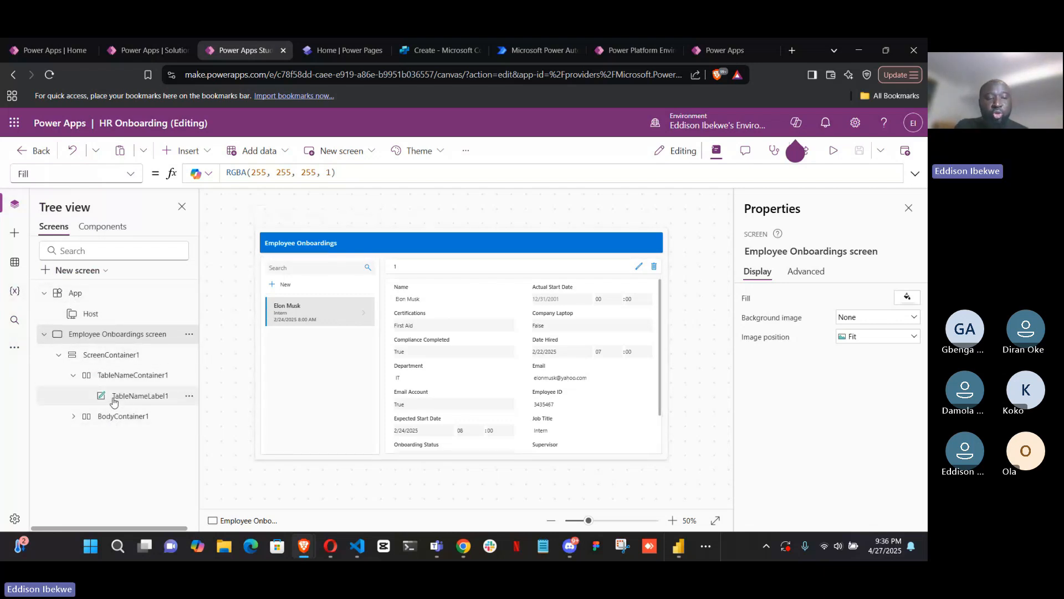
pyautogui.click(73, 416)
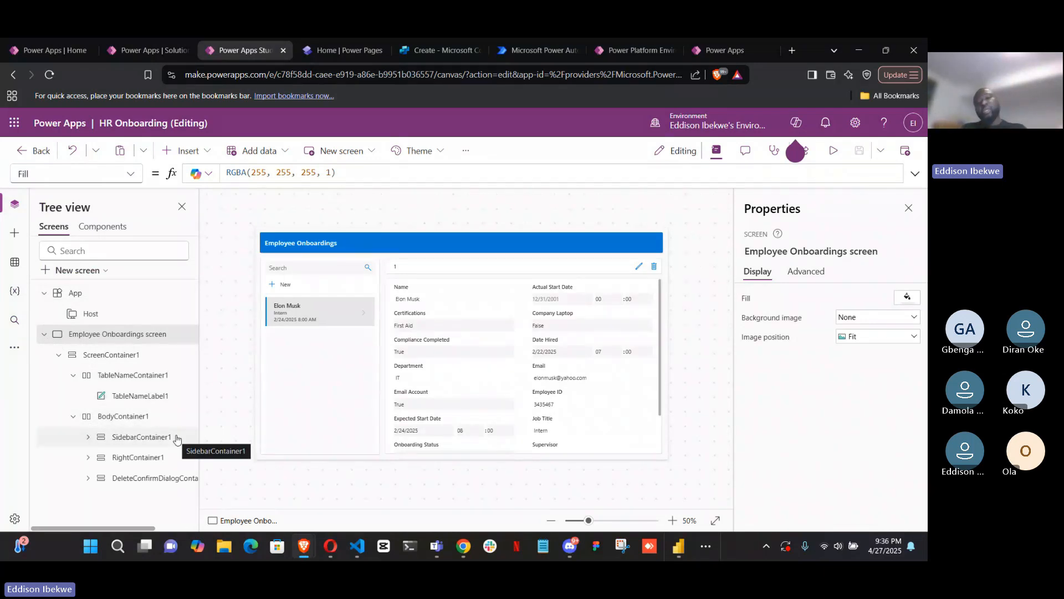
# Select the Employee Onboardings header label and examine its context commands from both the tree and the canvas
pyautogui.click(443, 252)
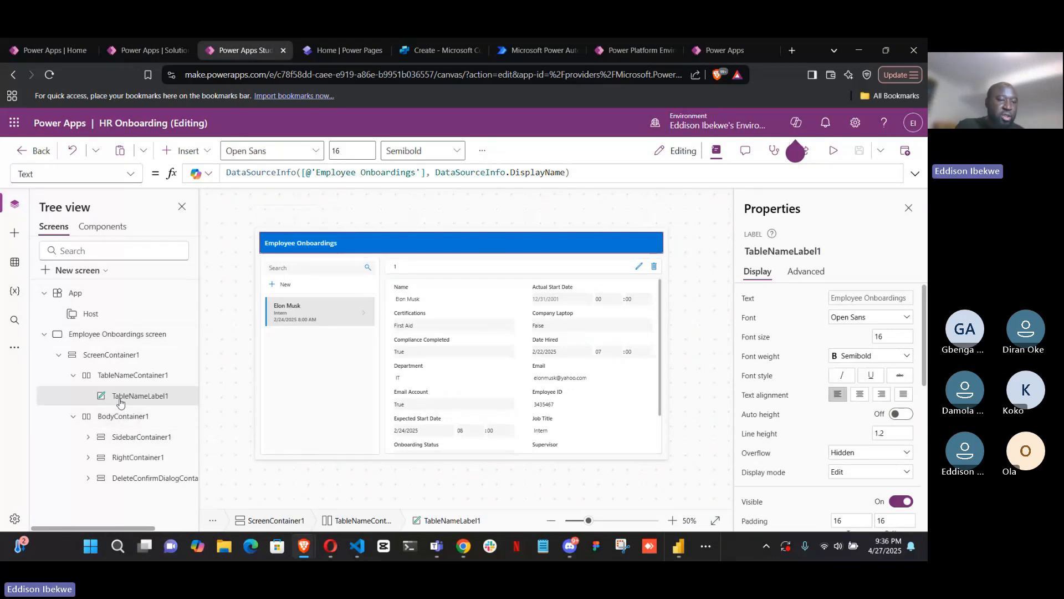
pyautogui.rightClick(156, 396)
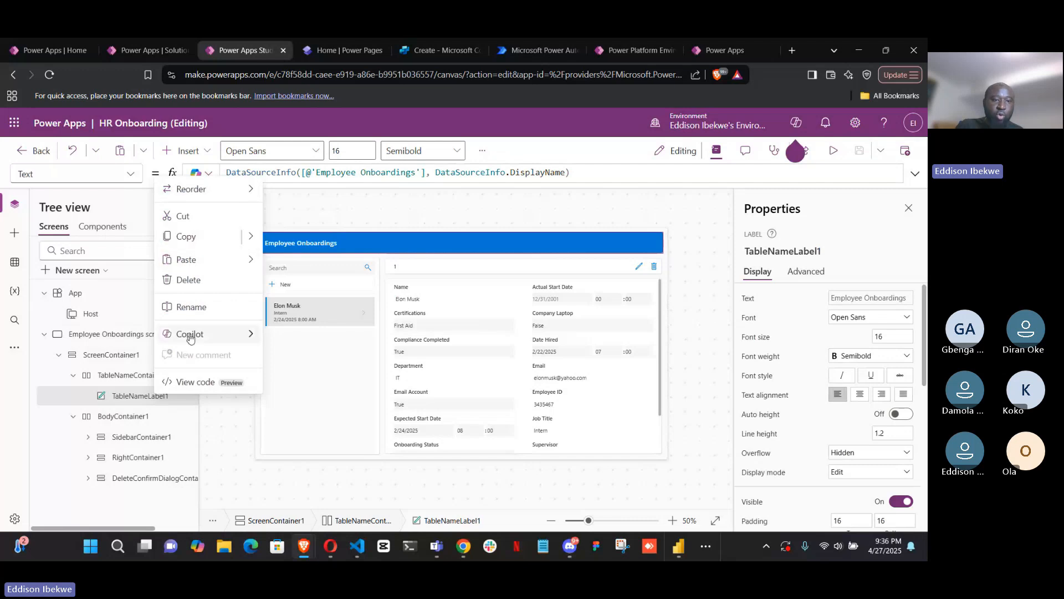
pyautogui.click(571, 243)
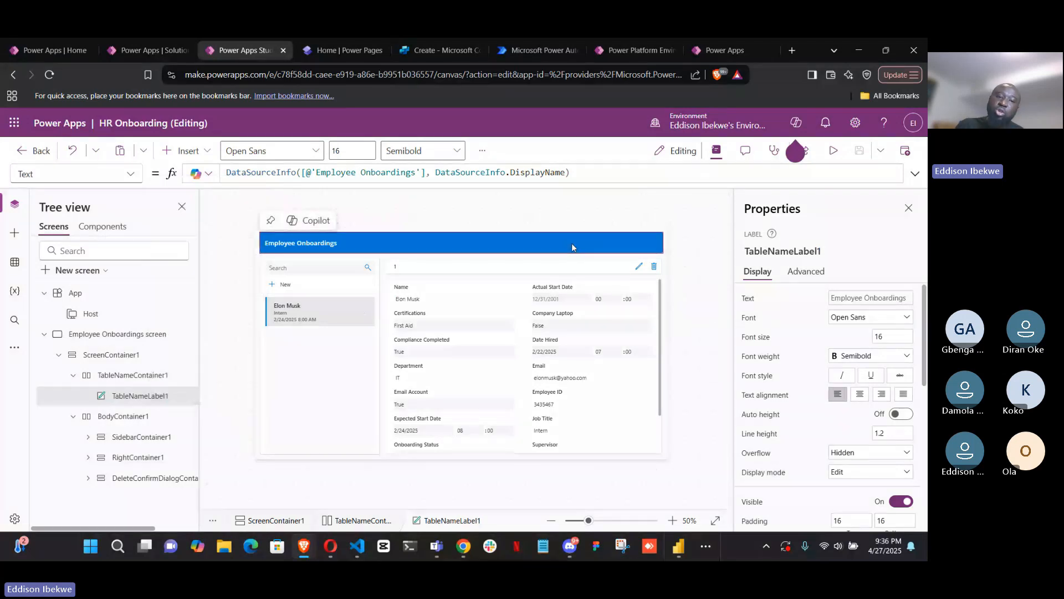
pyautogui.rightClick(547, 247)
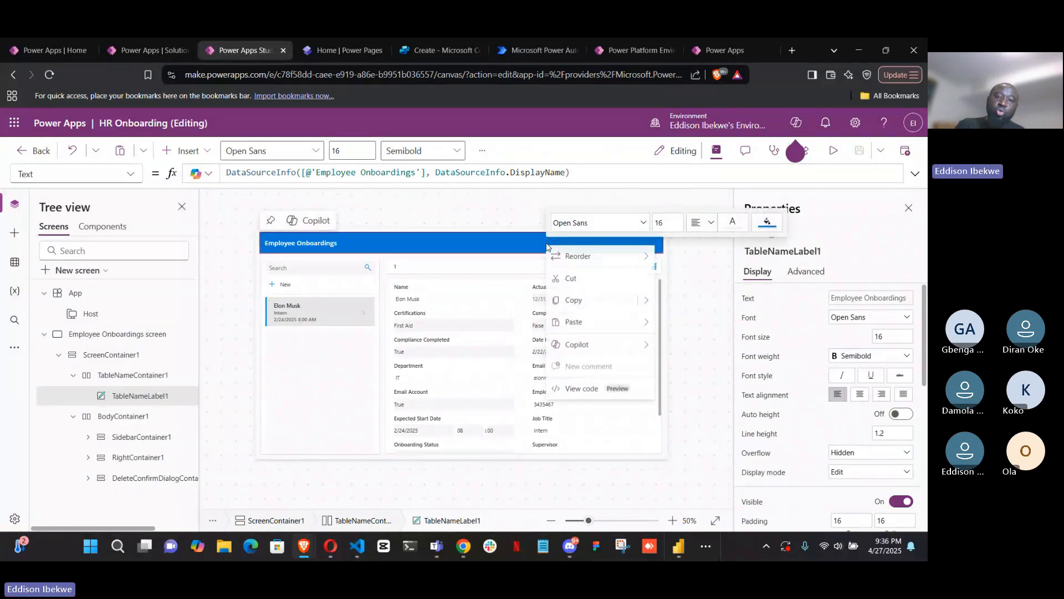
# Dismiss the header label's context commands and examine its full property list, from Align through Y
pyautogui.click(542, 246)
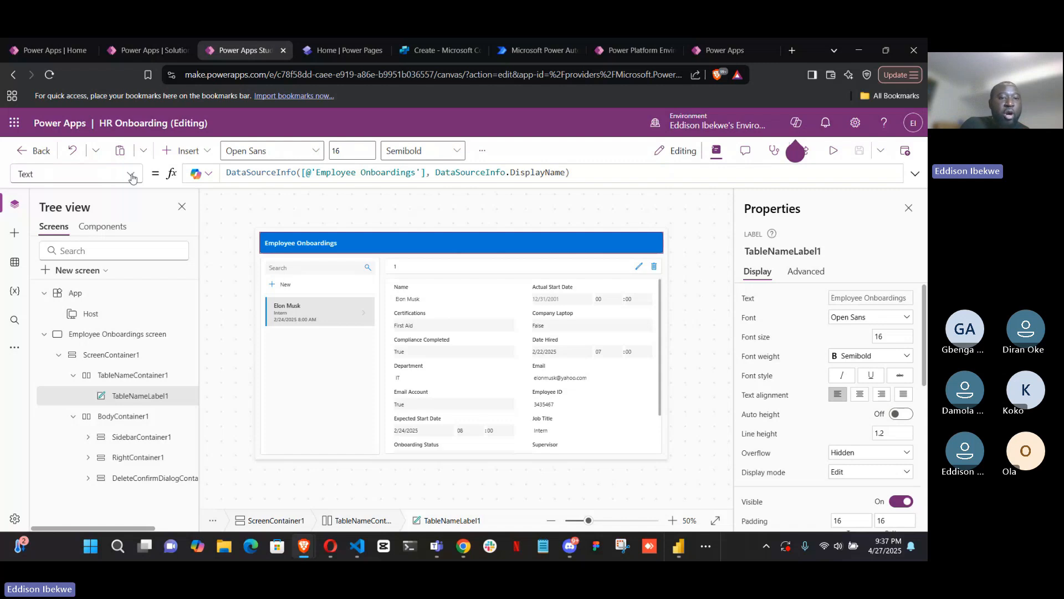
pyautogui.moveTo(299, 246)
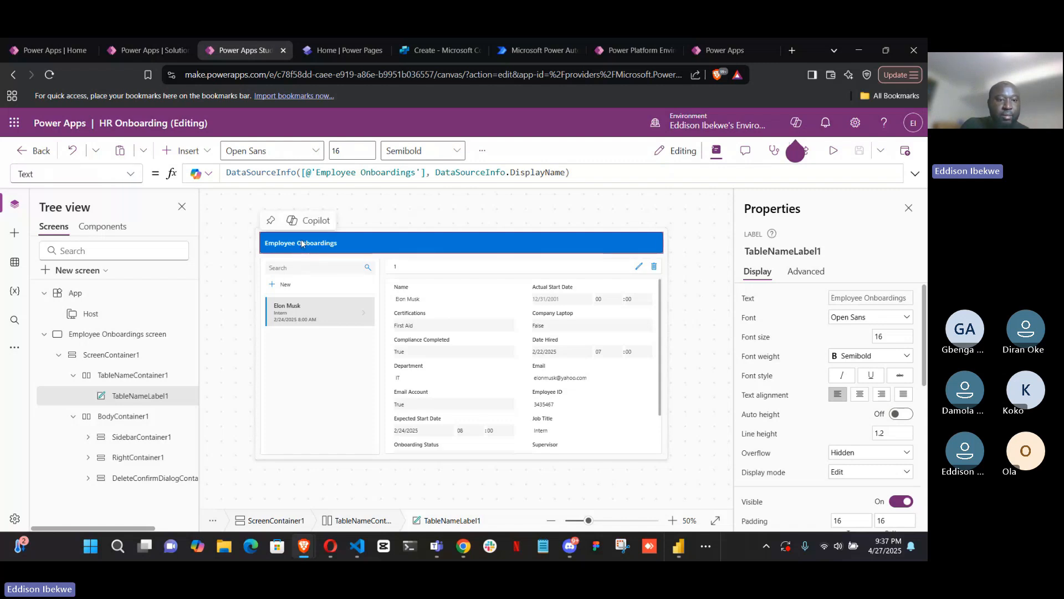
pyautogui.click(130, 175)
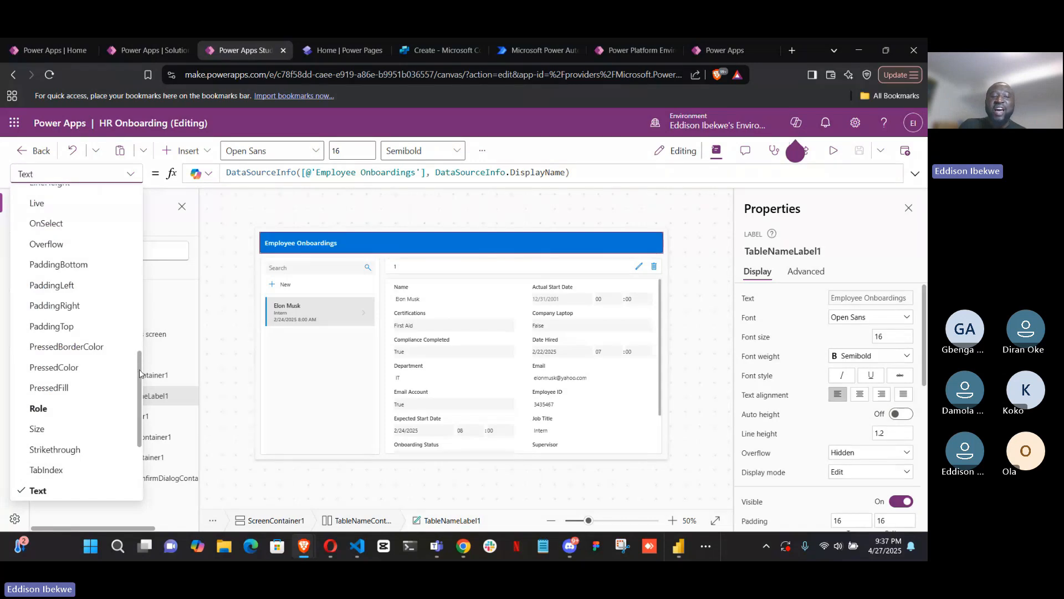
pyautogui.moveTo(140, 373); pyautogui.dragTo(141, 204)
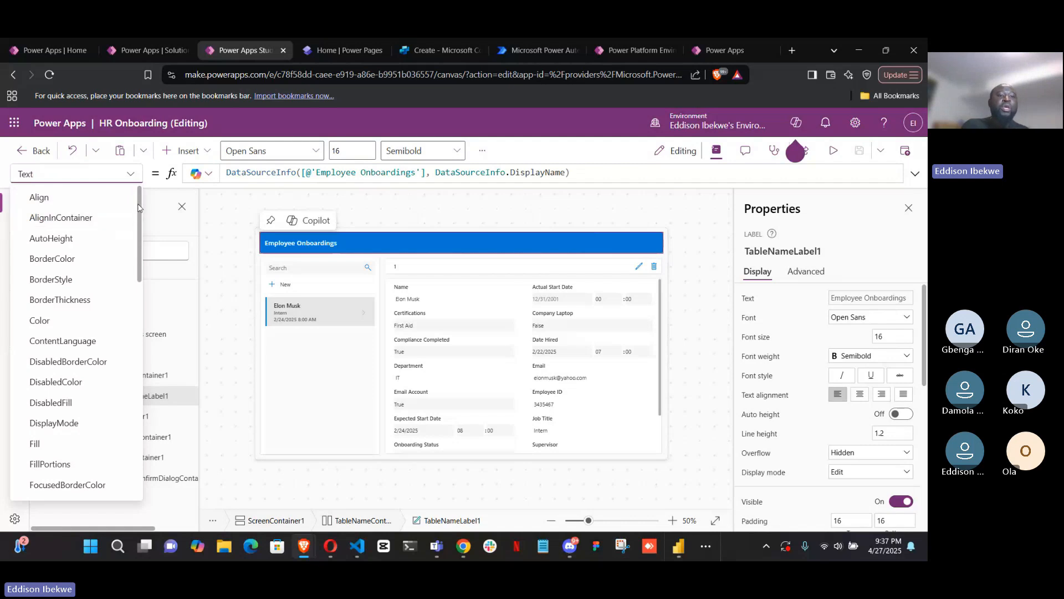
pyautogui.scroll(-5, 135, 232)
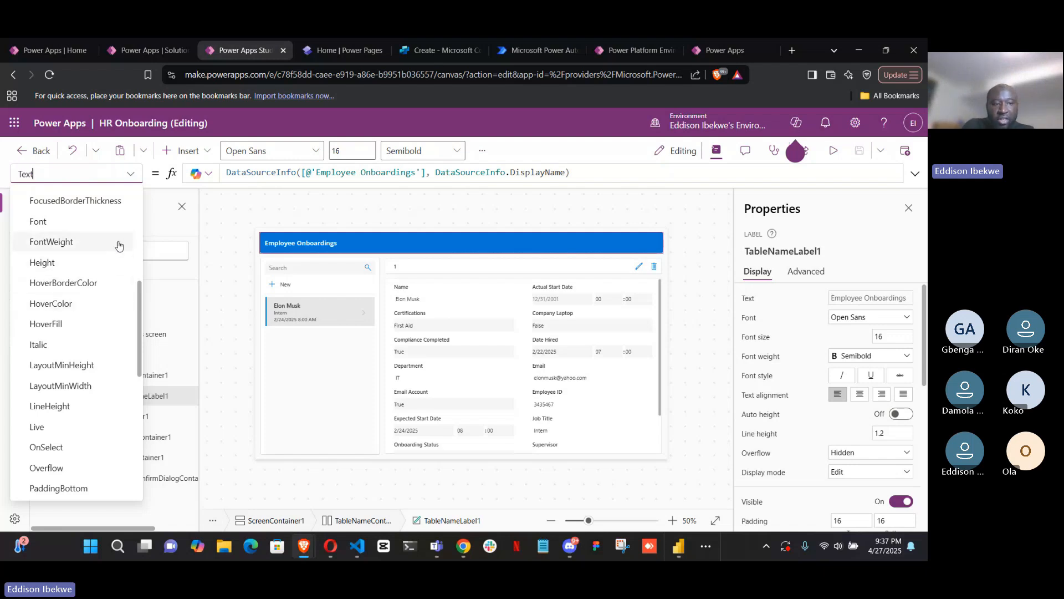
pyautogui.scroll(-6, 94, 305)
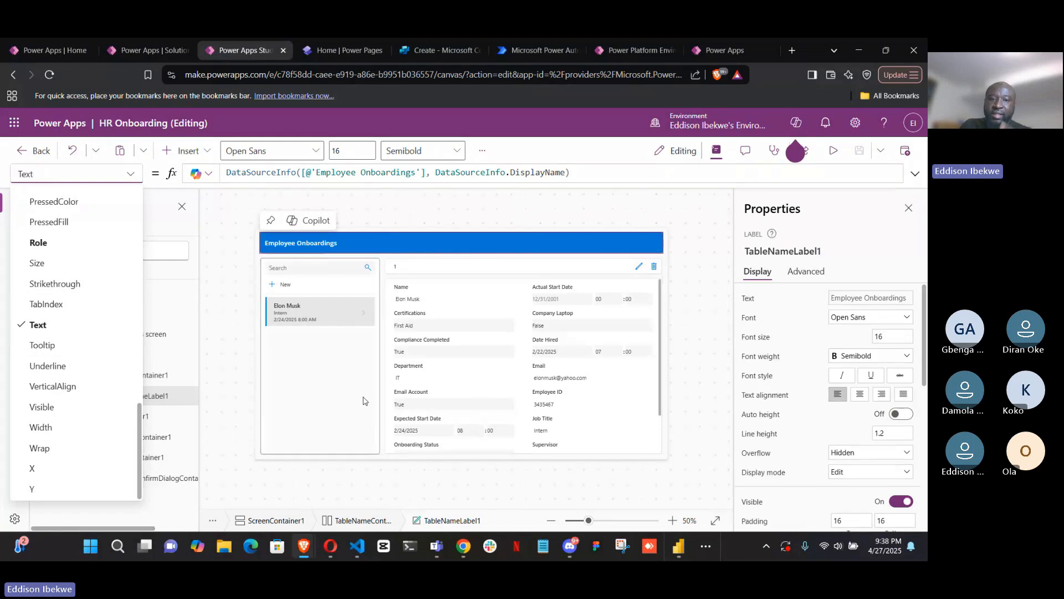
# Examine the controls available for insertion, collapsing the Popular category and expanding Input through to Address input
pyautogui.click(186, 150)
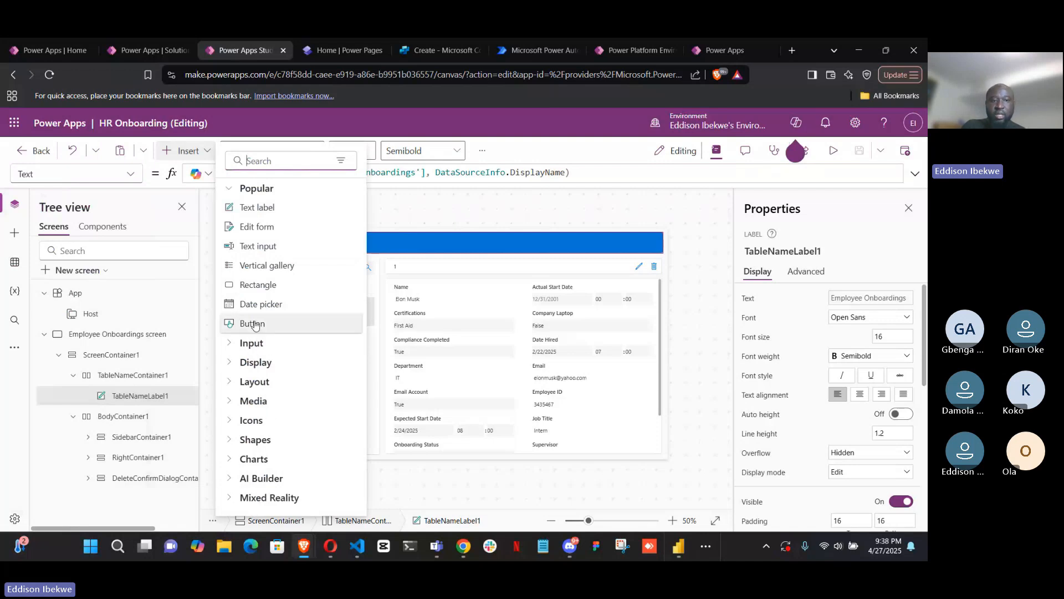
pyautogui.click(233, 192)
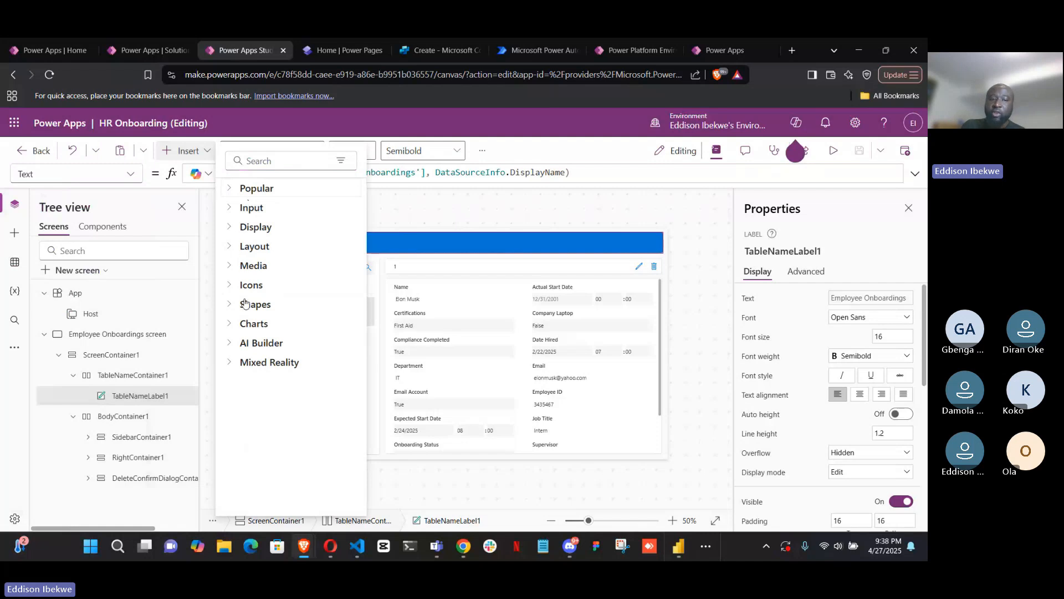
pyautogui.click(231, 209)
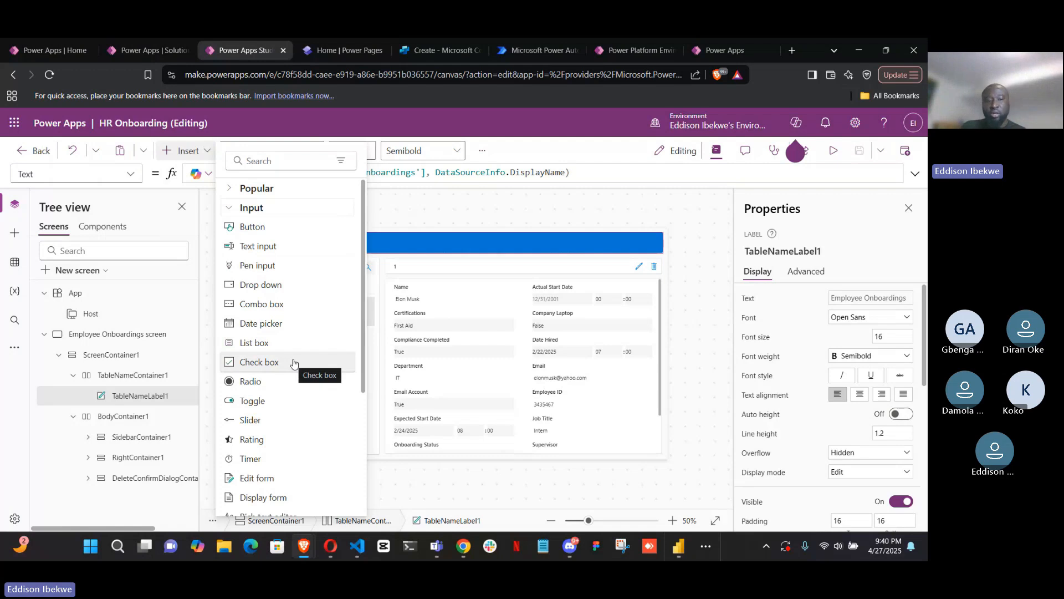
pyautogui.scroll(-1, 289, 399)
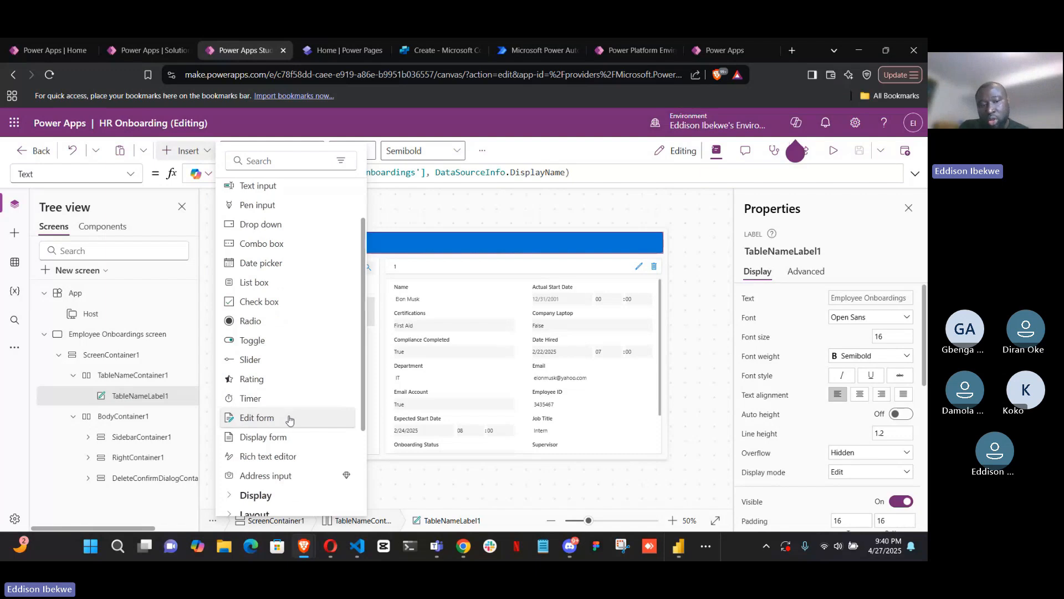
pyautogui.scroll(-1, 290, 416)
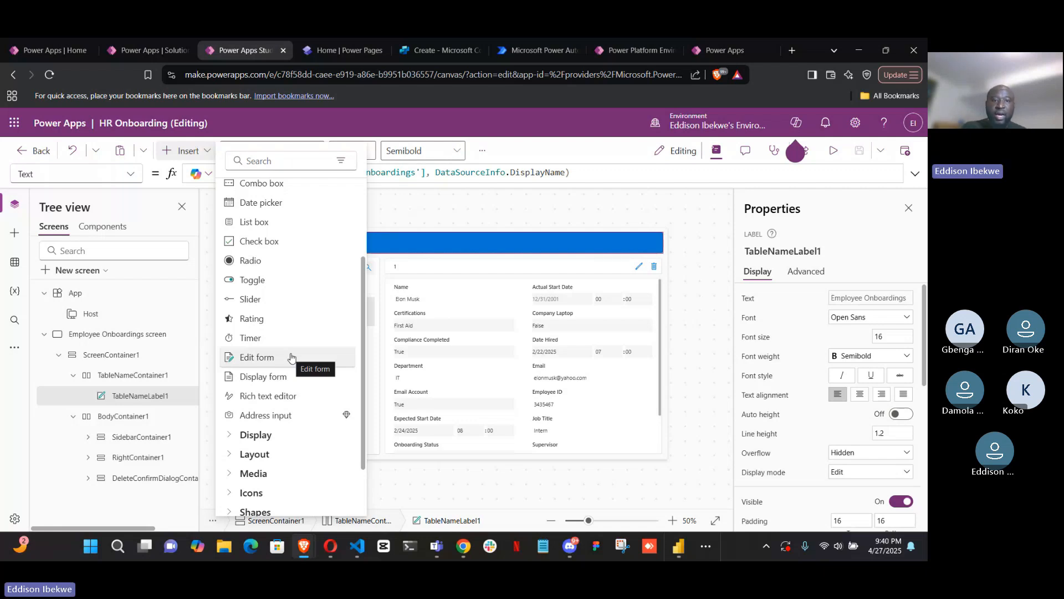
# Select the Job Title card, the Name card and the whole Form1 on the canvas, and examine Form1's Views options
pyautogui.click(638, 424)
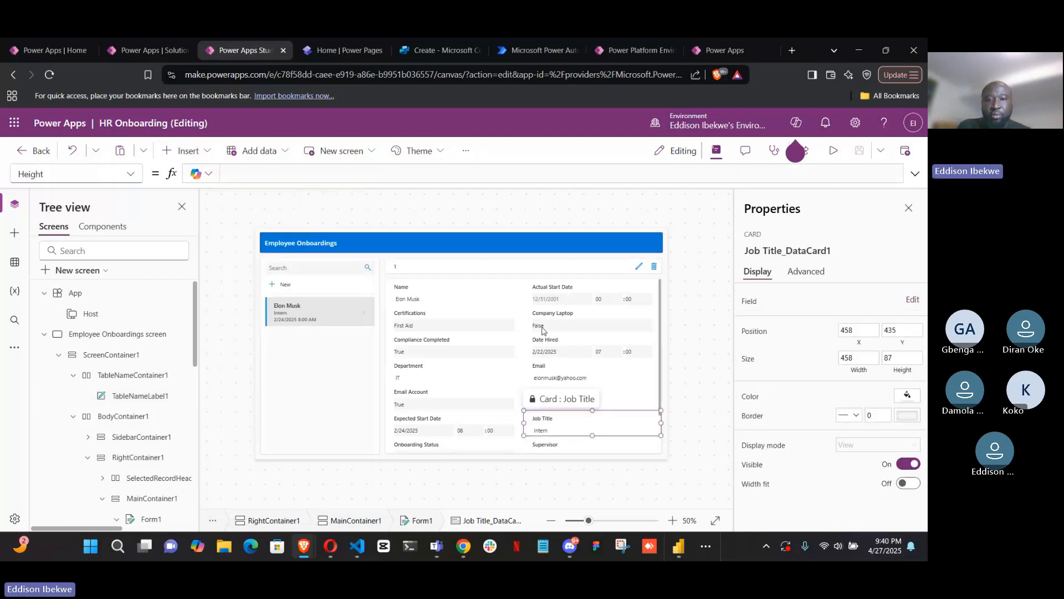
pyautogui.click(431, 287)
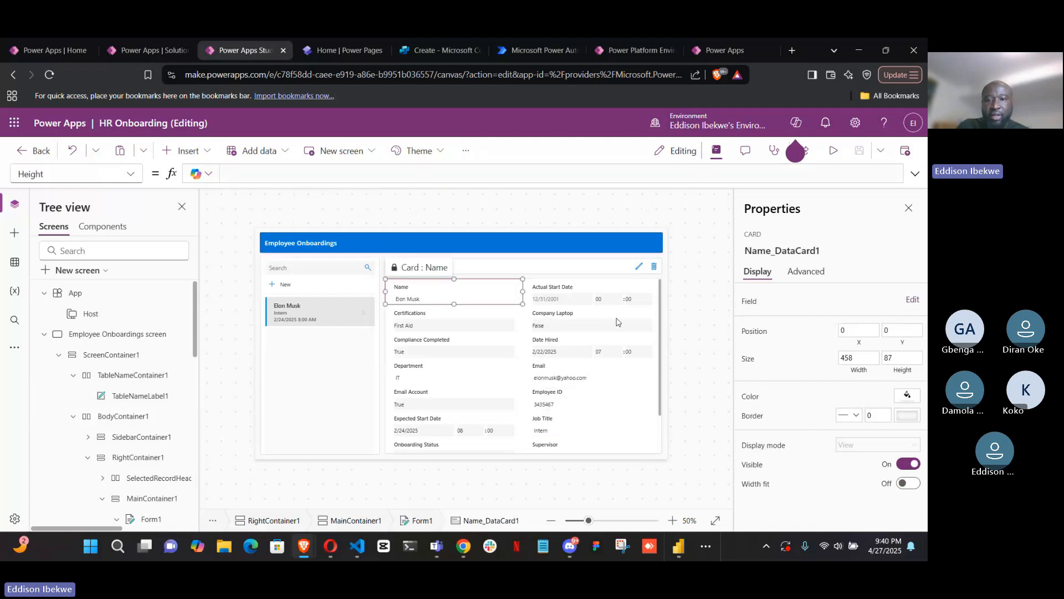
pyautogui.click(659, 309)
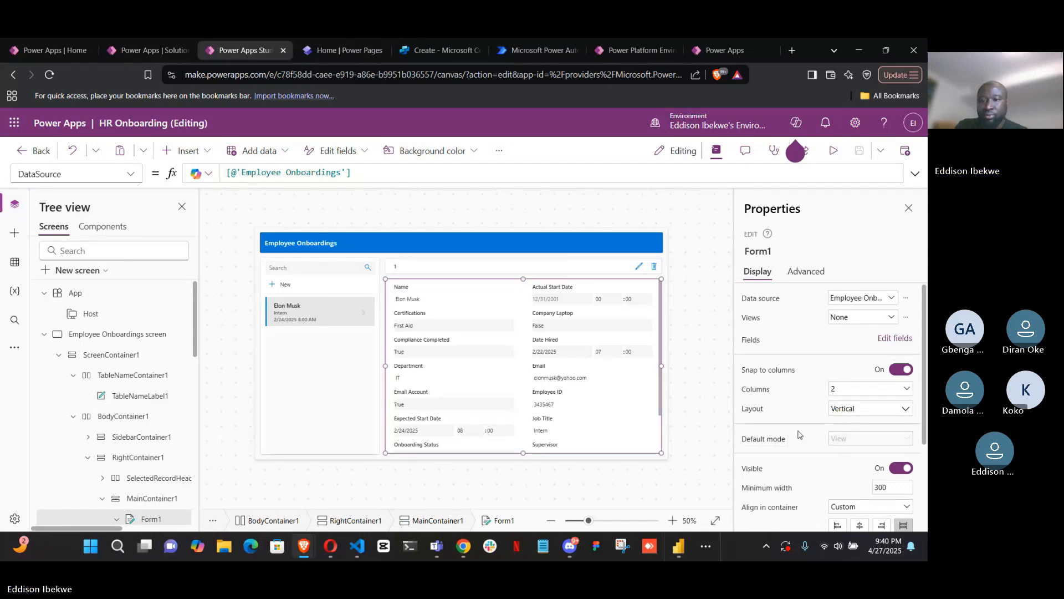
pyautogui.scroll(-2, 800, 434)
pyautogui.scroll(2, 800, 432)
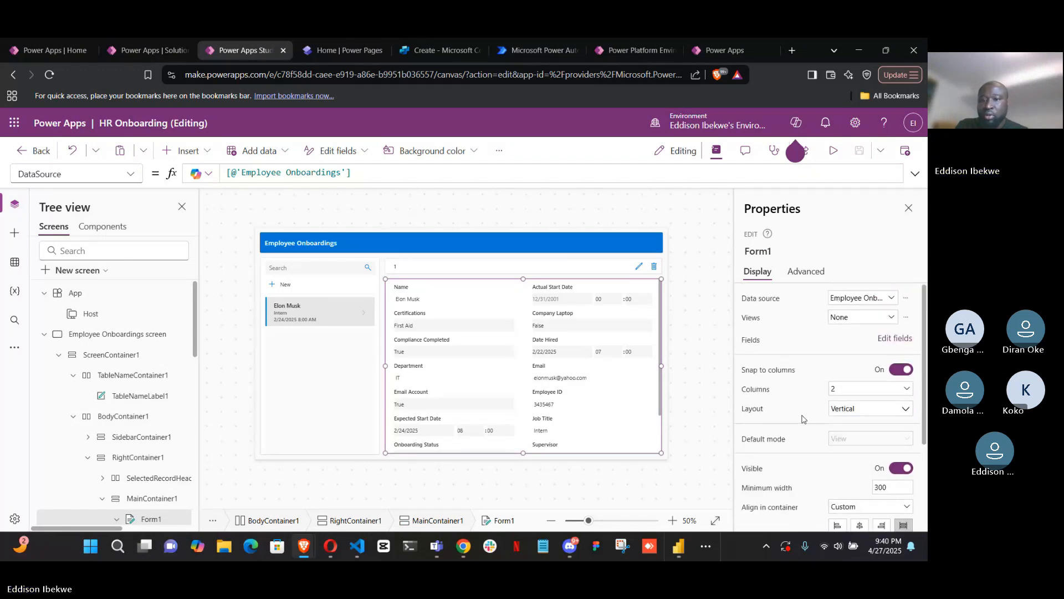
pyautogui.click(889, 320)
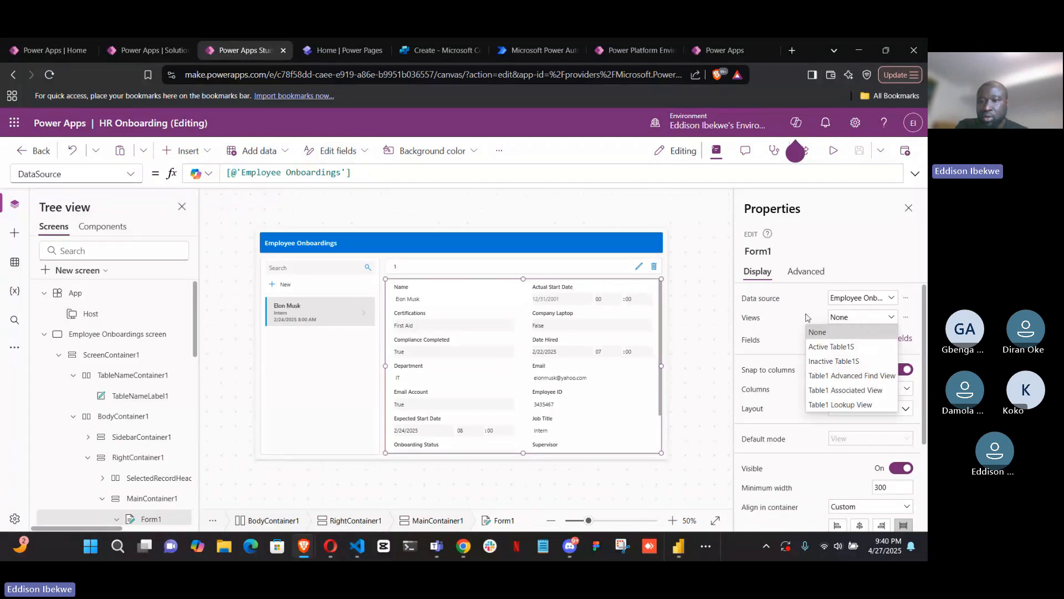
# Look through Form1's property list and display the formula of its DefaultMode property
pyautogui.click(131, 173)
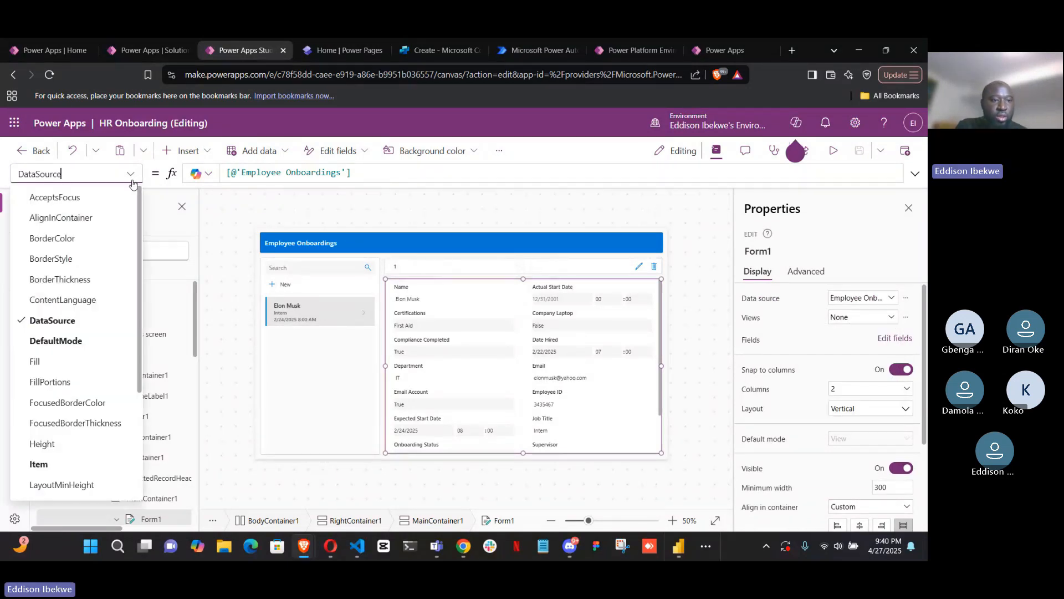
pyautogui.scroll(-3, 84, 345)
pyautogui.scroll(3, 86, 347)
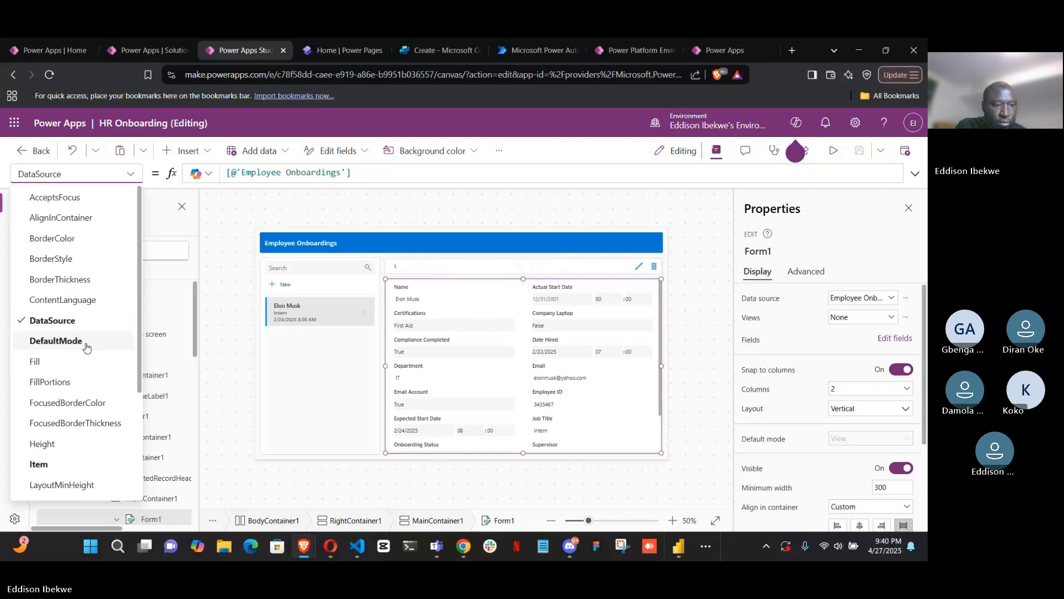
pyautogui.click(86, 347)
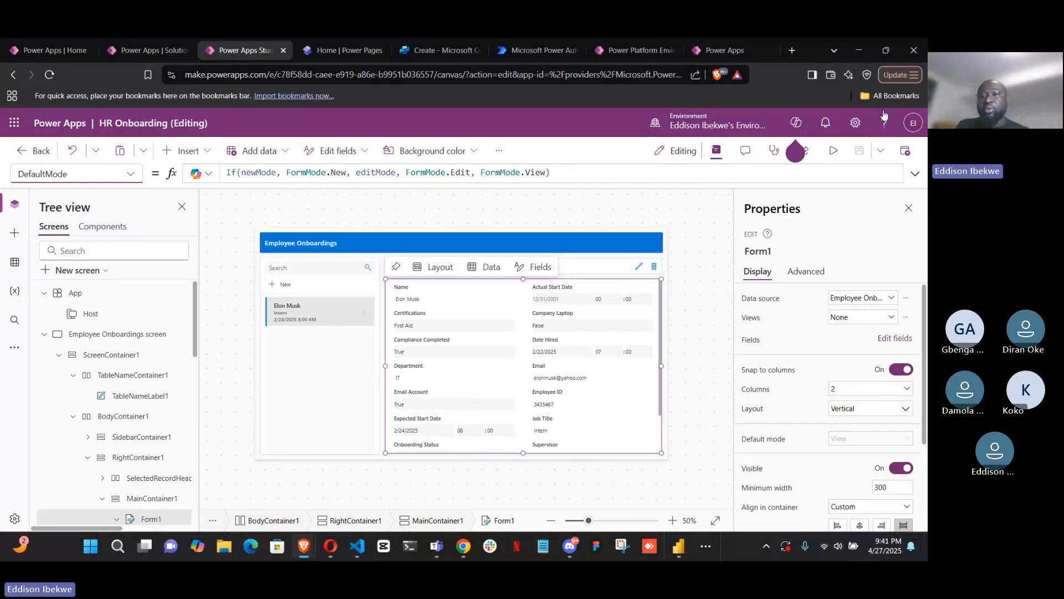
# Preview the app and look through the selected employee record's fields in view mode
pyautogui.click(833, 151)
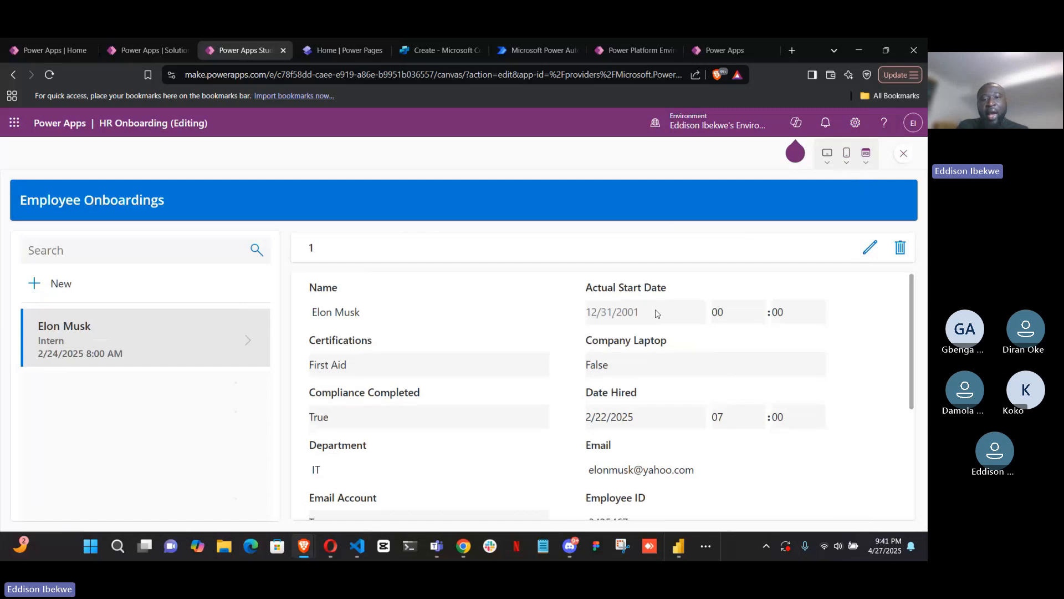
pyautogui.scroll(-1, 663, 327)
pyautogui.scroll(1, 685, 373)
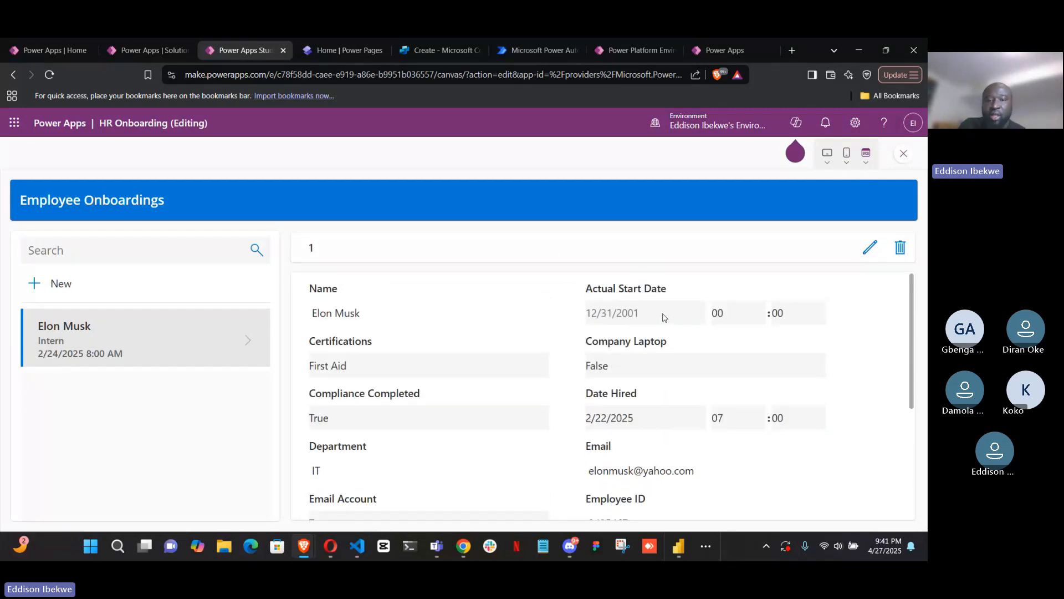
pyautogui.scroll(-1, 438, 335)
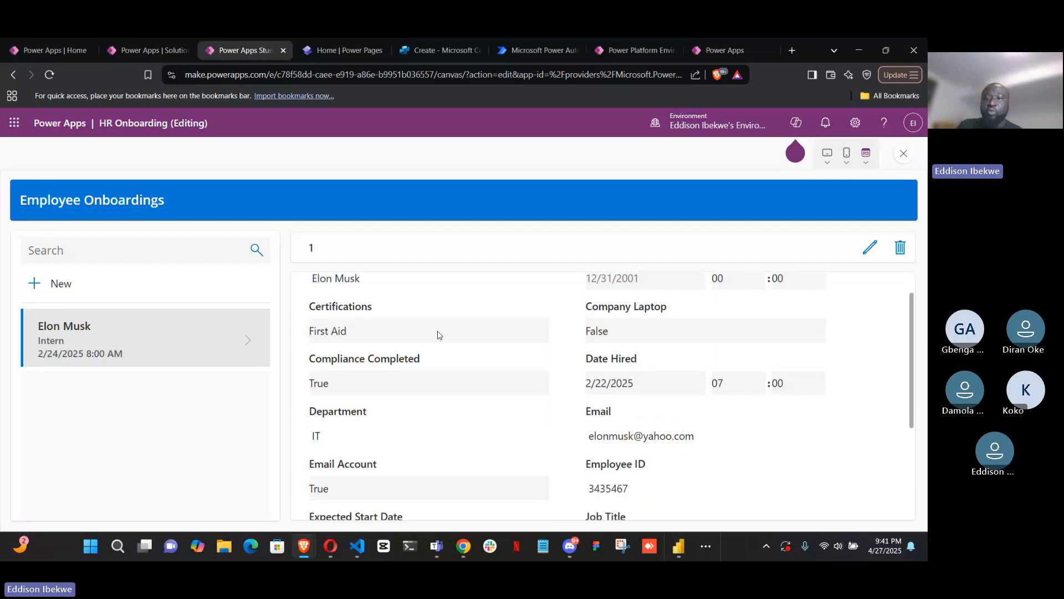
pyautogui.scroll(1, 466, 385)
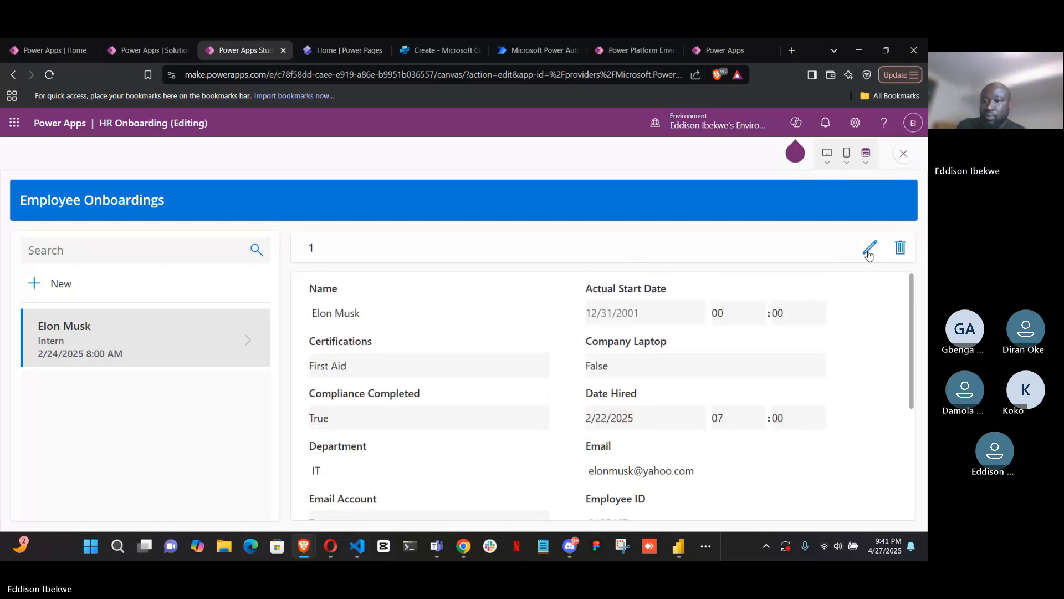
# Switch the previewed employee record to edit mode, review its editable fields and open the Certifications choices
pyautogui.click(870, 250)
pyautogui.click(870, 249)
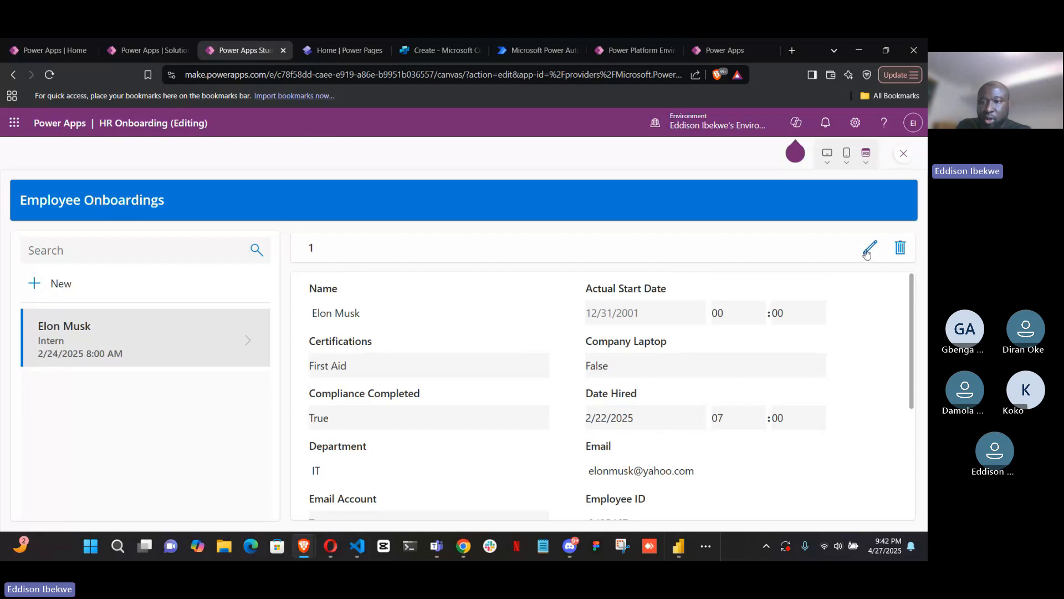
pyautogui.click(869, 250)
pyautogui.click(868, 251)
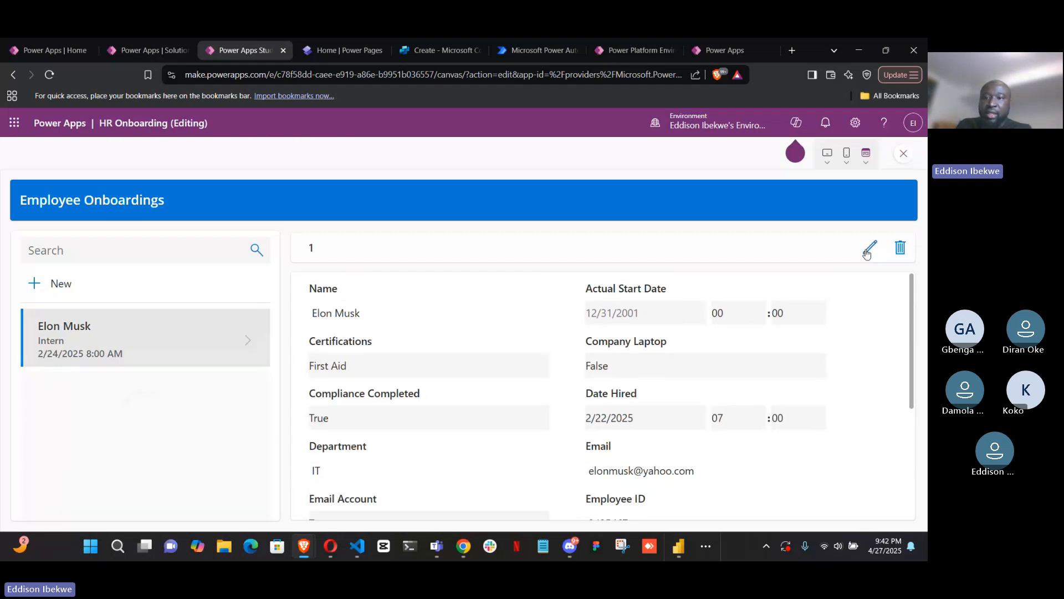
pyautogui.click(869, 251)
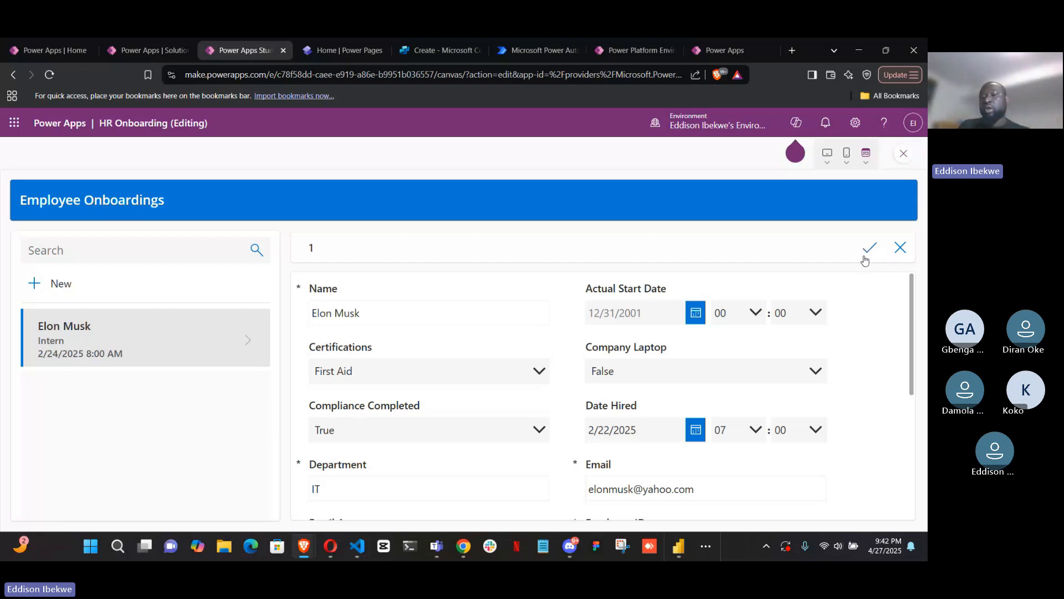
pyautogui.scroll(-2, 816, 309)
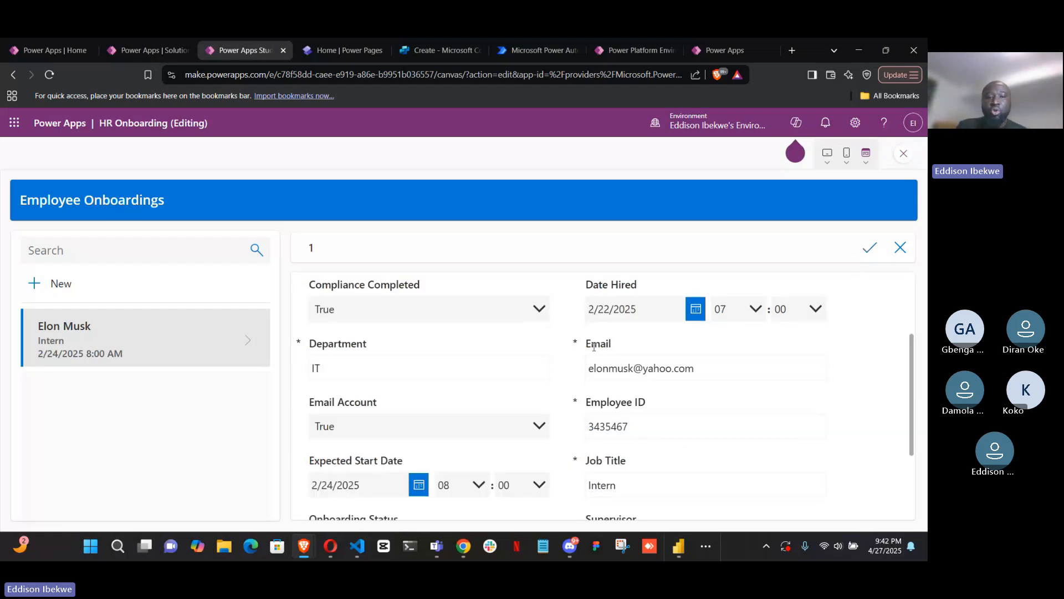
pyautogui.scroll(2, 587, 346)
pyautogui.click(543, 372)
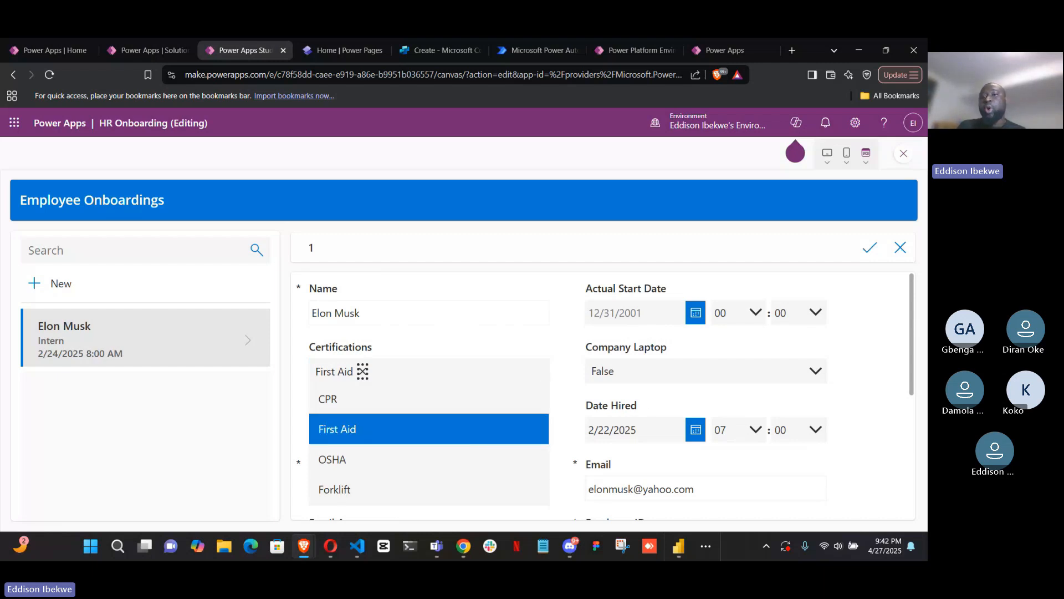
# Close the Certifications choices, exit the preview to the app editor and dismiss the canvas-testing tip
pyautogui.click(900, 165)
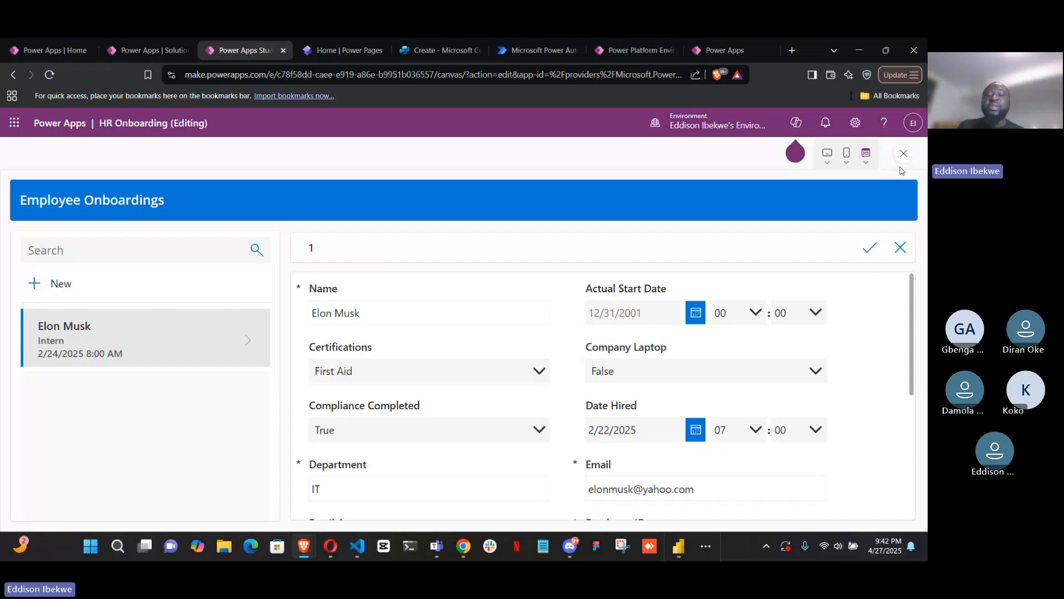
pyautogui.click(904, 154)
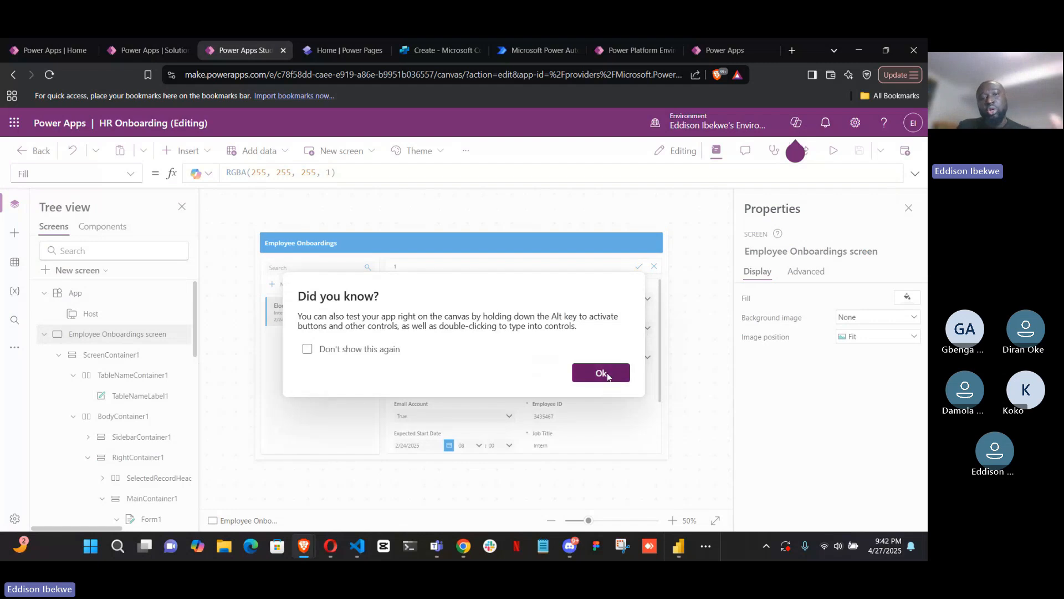
pyautogui.click(601, 373)
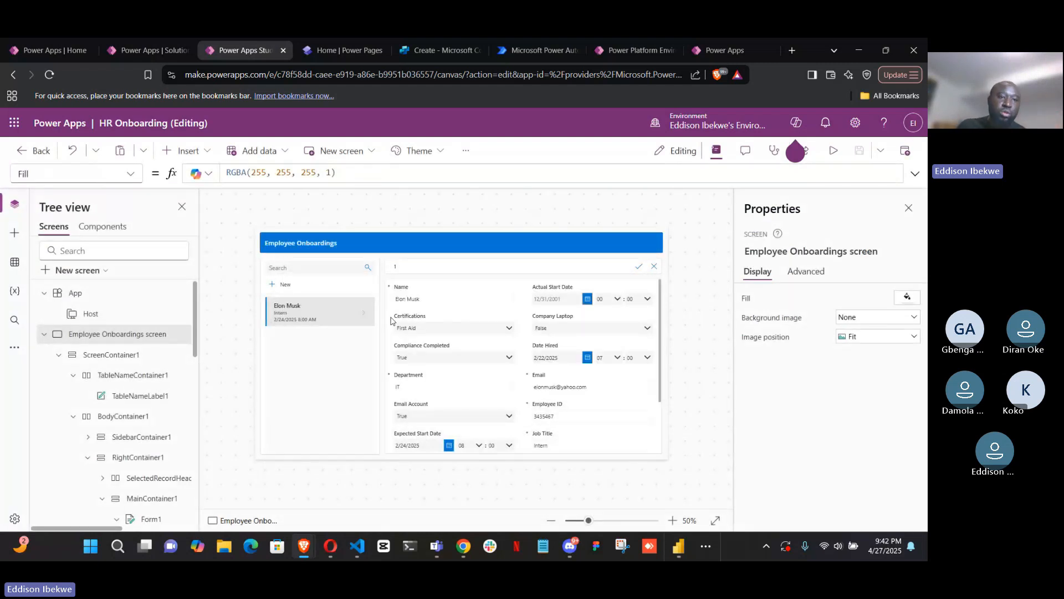
# Review the Input controls available for insertion again, including Display form, and collapse the Input category
pyautogui.click(189, 150)
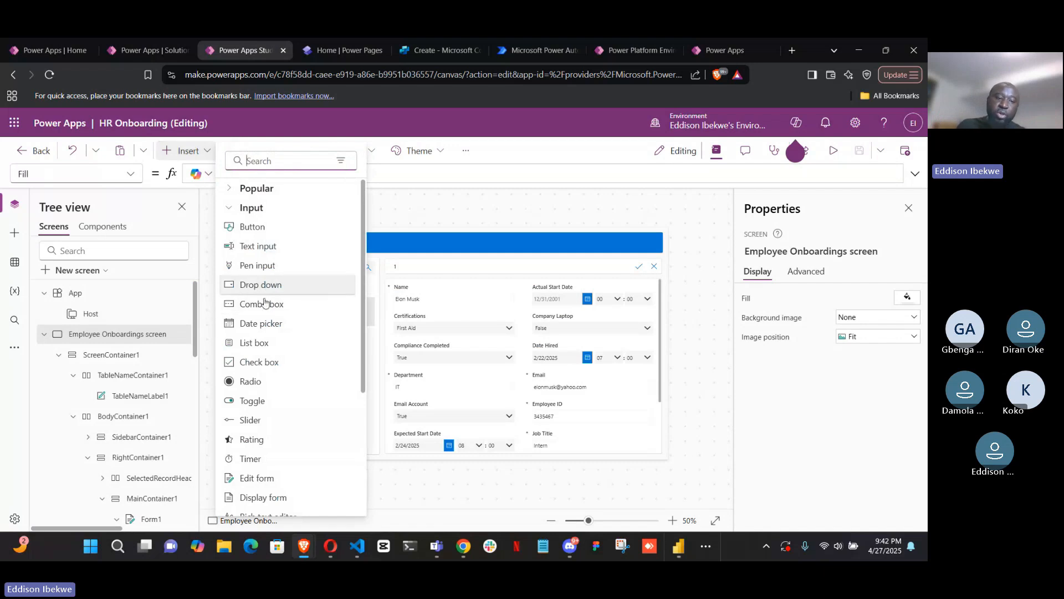
pyautogui.scroll(-2, 280, 330)
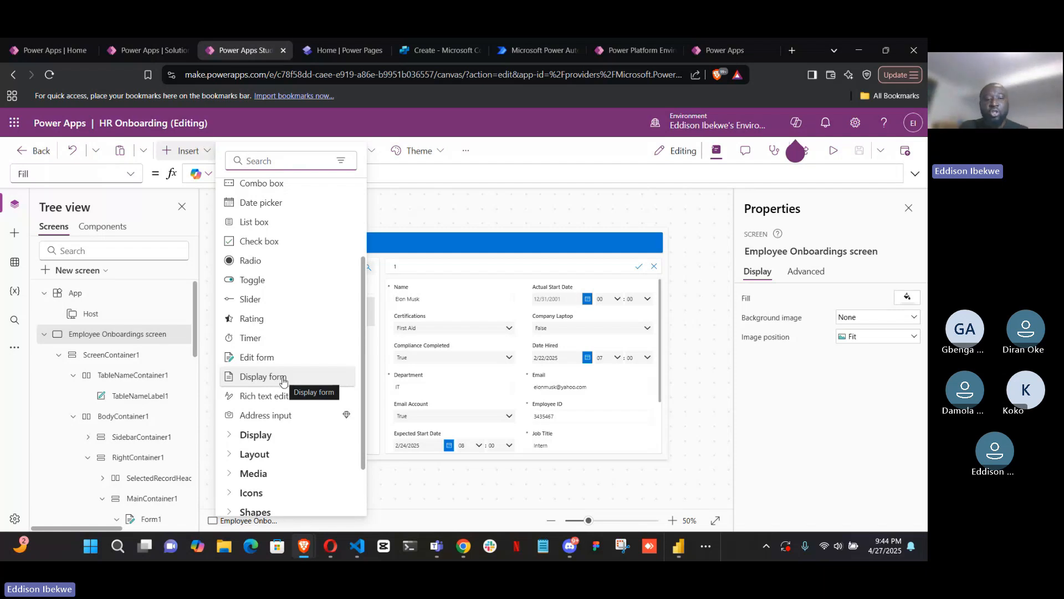
pyautogui.scroll(3, 280, 366)
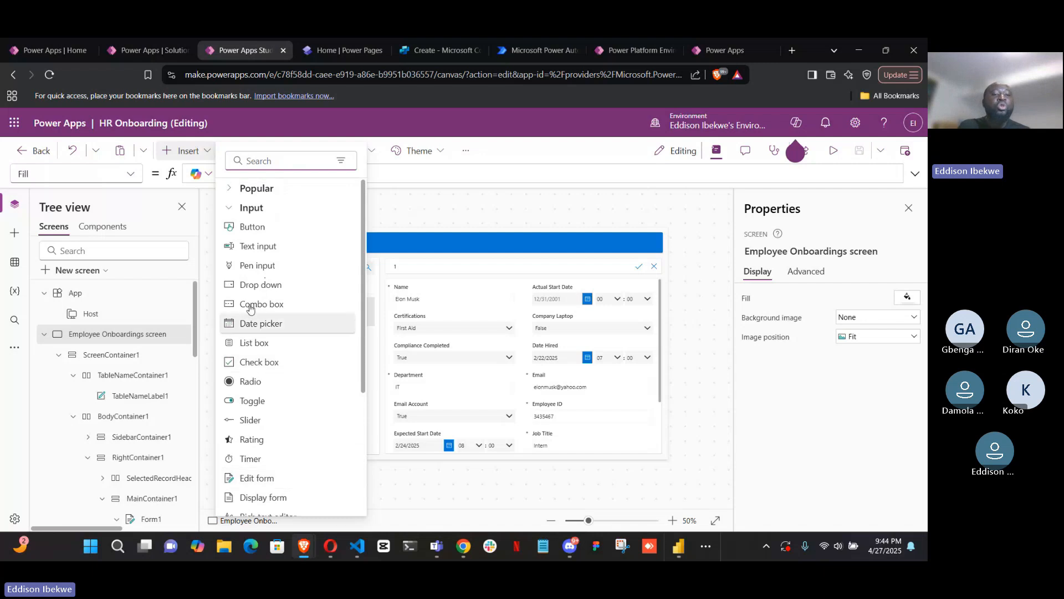
pyautogui.click(231, 208)
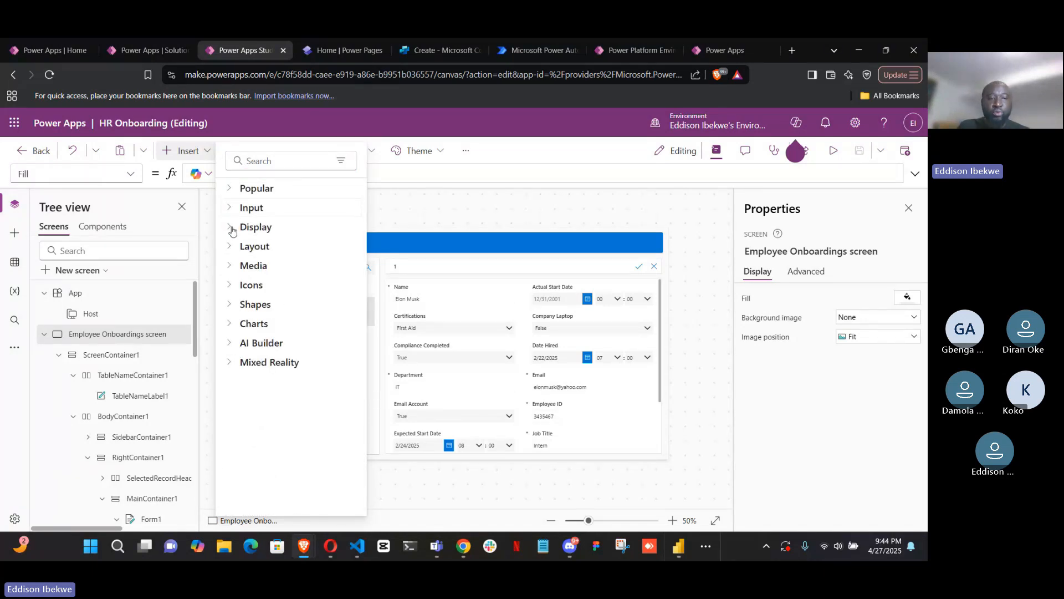
# Review the Display controls and then the Layout controls available for insertion, and return to the canvas
pyautogui.click(232, 228)
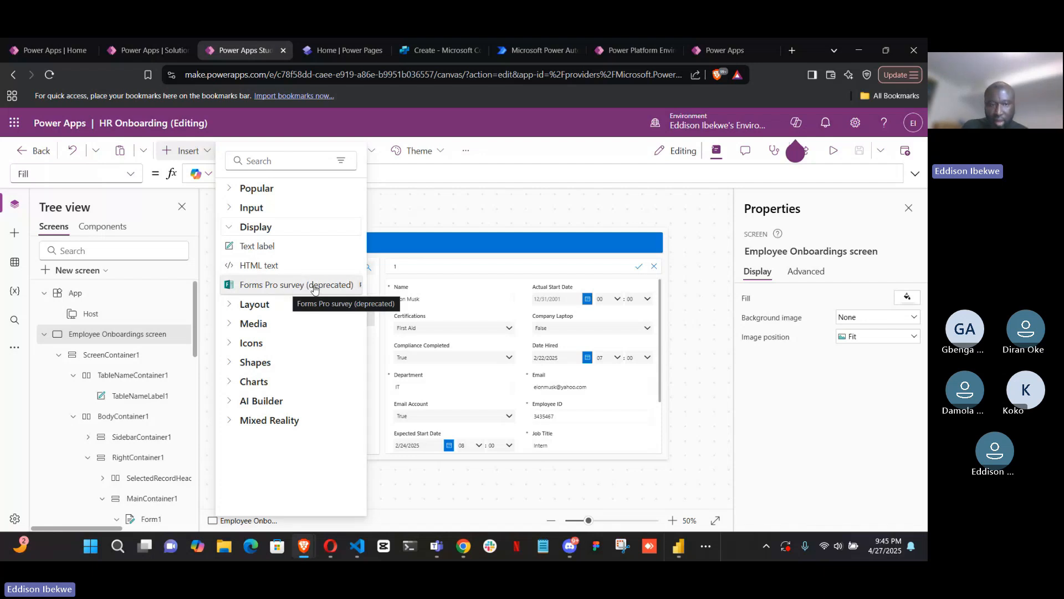
pyautogui.click(229, 230)
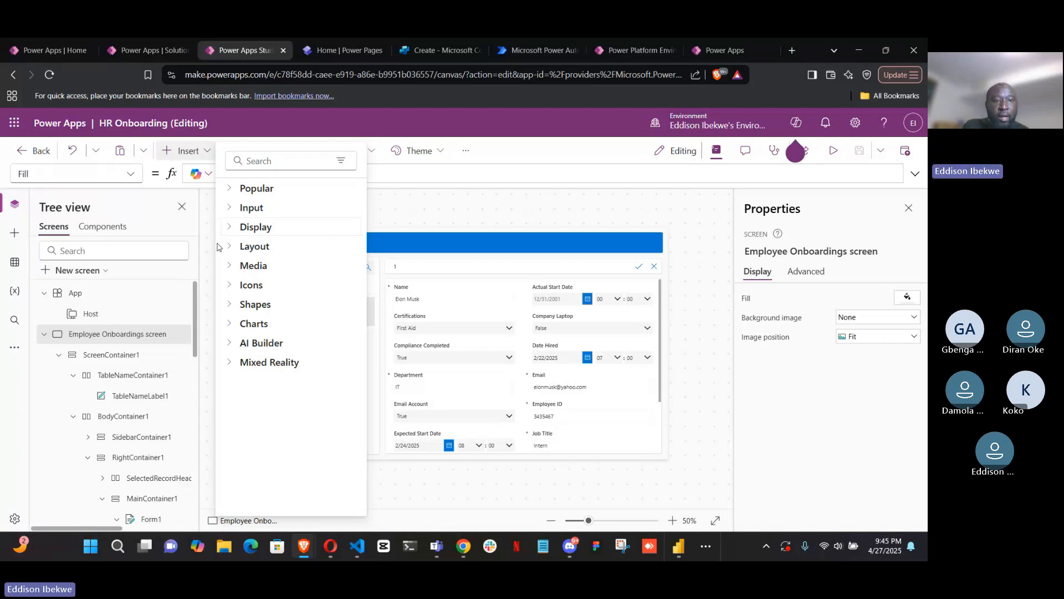
pyautogui.click(230, 252)
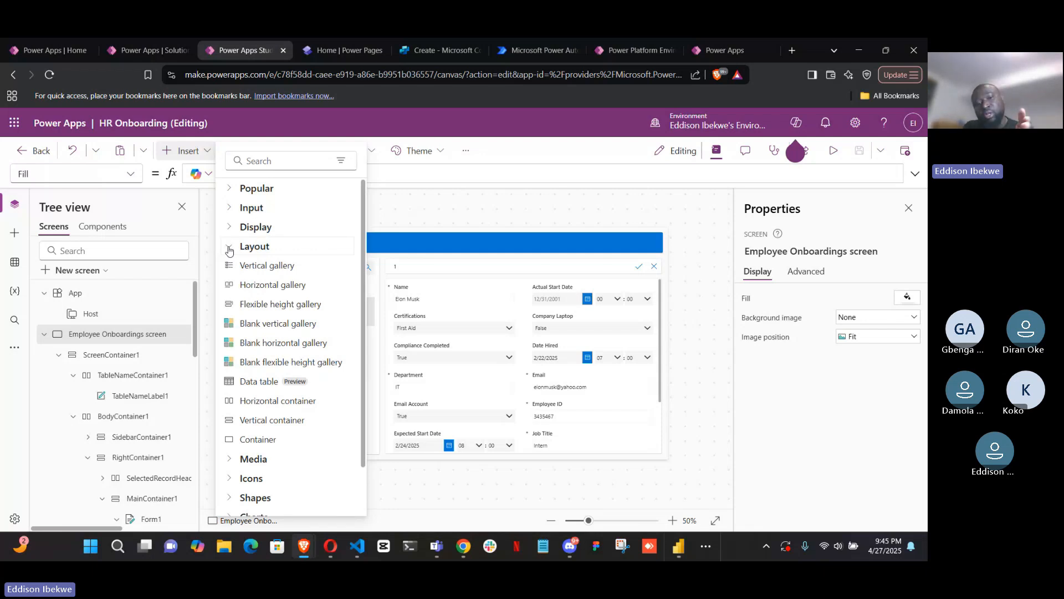
pyautogui.click(389, 216)
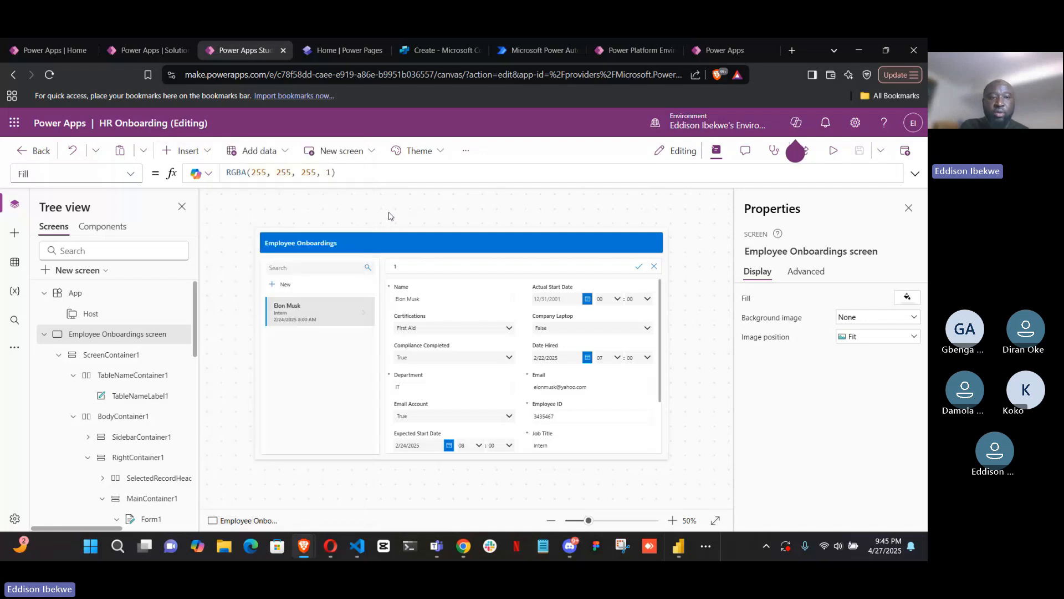
# Select the records gallery in the sidebar and look at the insertable Layout controls such as galleries and containers again
pyautogui.click(321, 358)
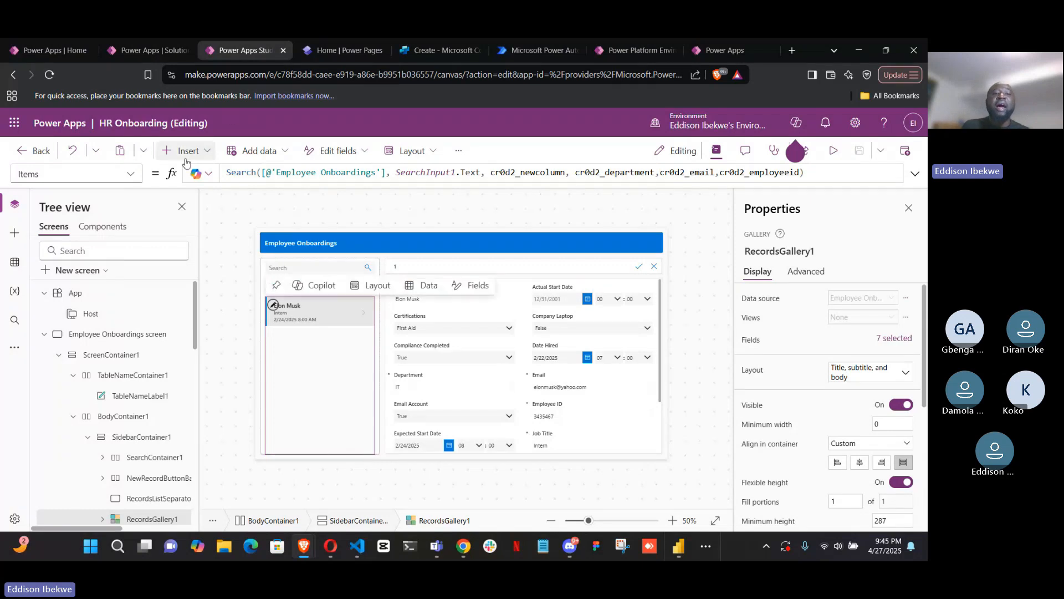
pyautogui.click(209, 158)
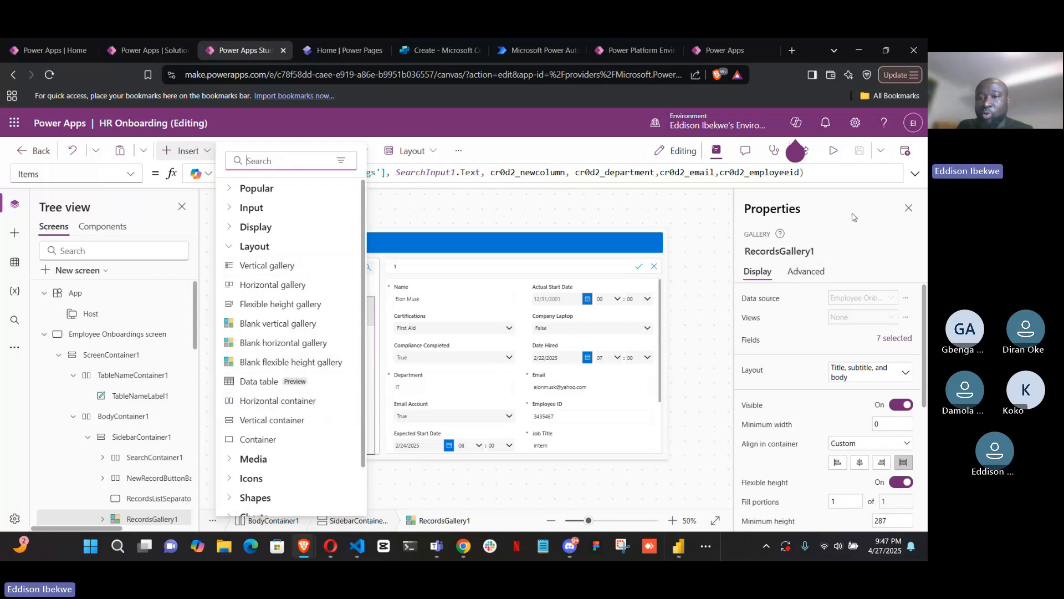
pyautogui.click(871, 256)
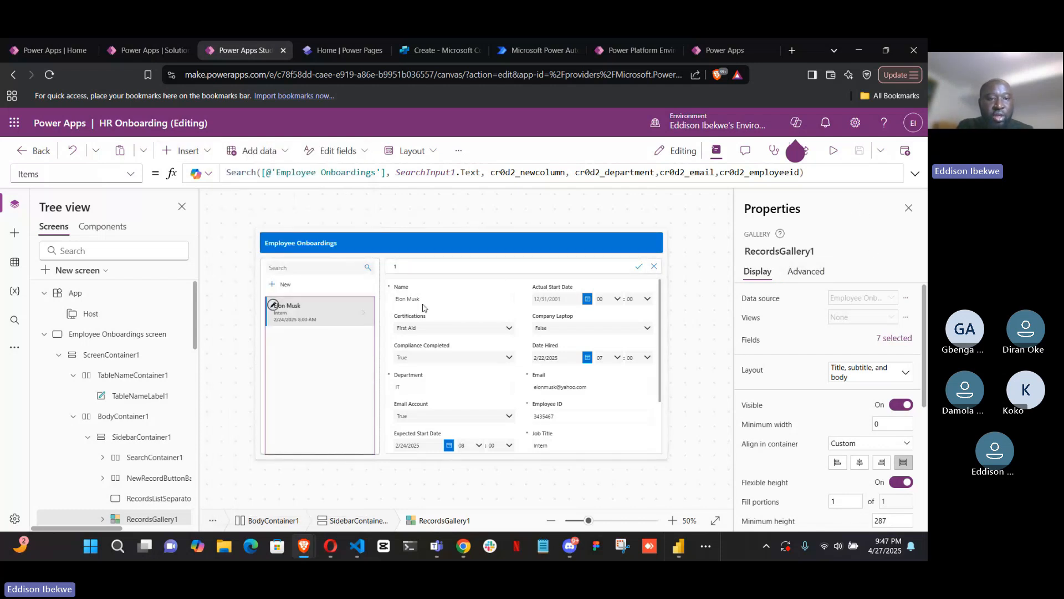
# Inspect the properties of the sidebar container, the selected-record title label, and the Name and Actual Start Date cards
pyautogui.click(380, 282)
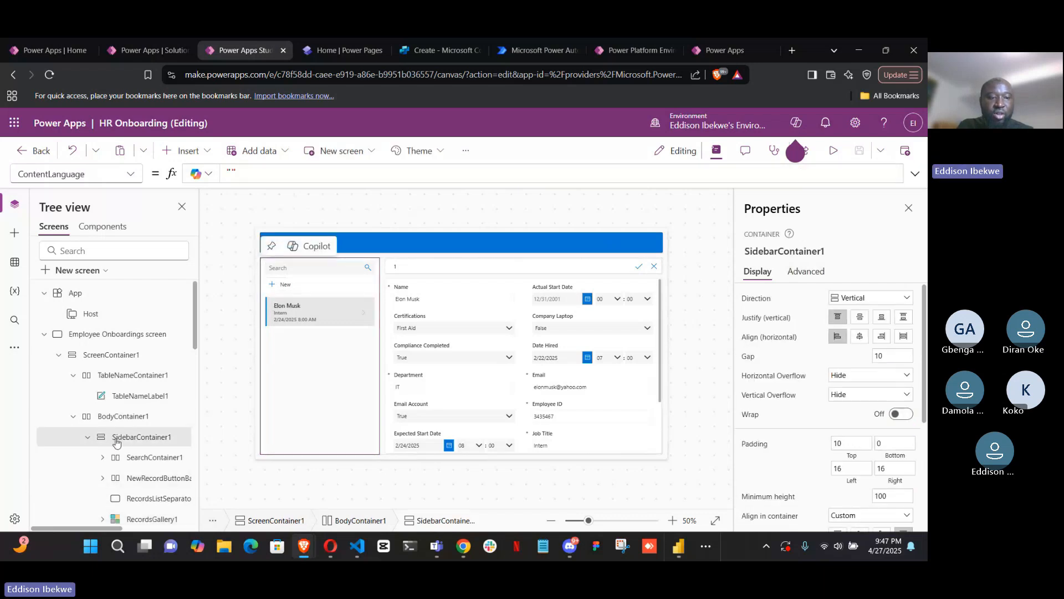
pyautogui.click(543, 272)
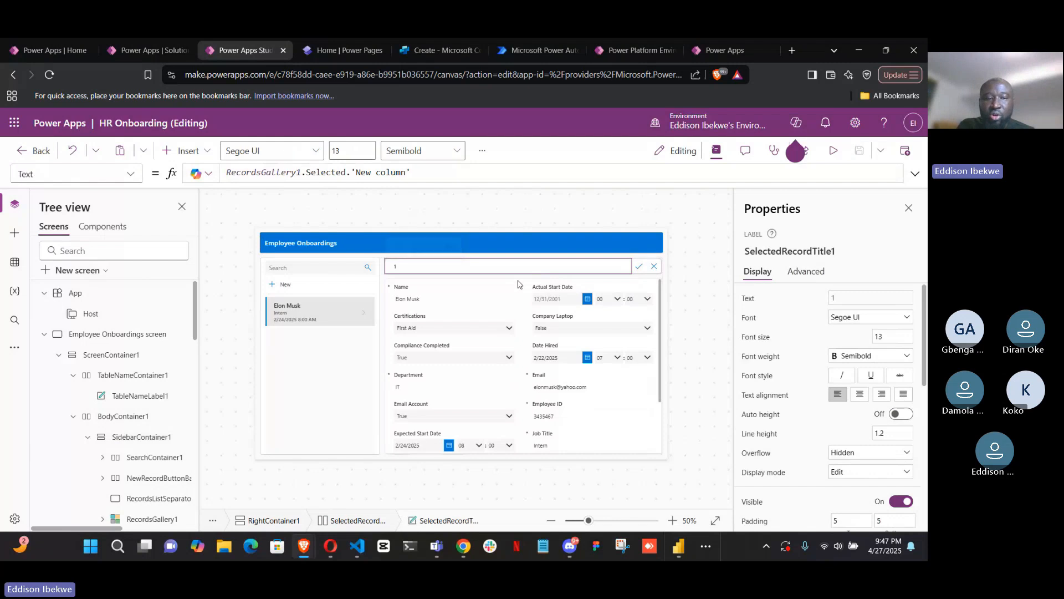
pyautogui.click(518, 285)
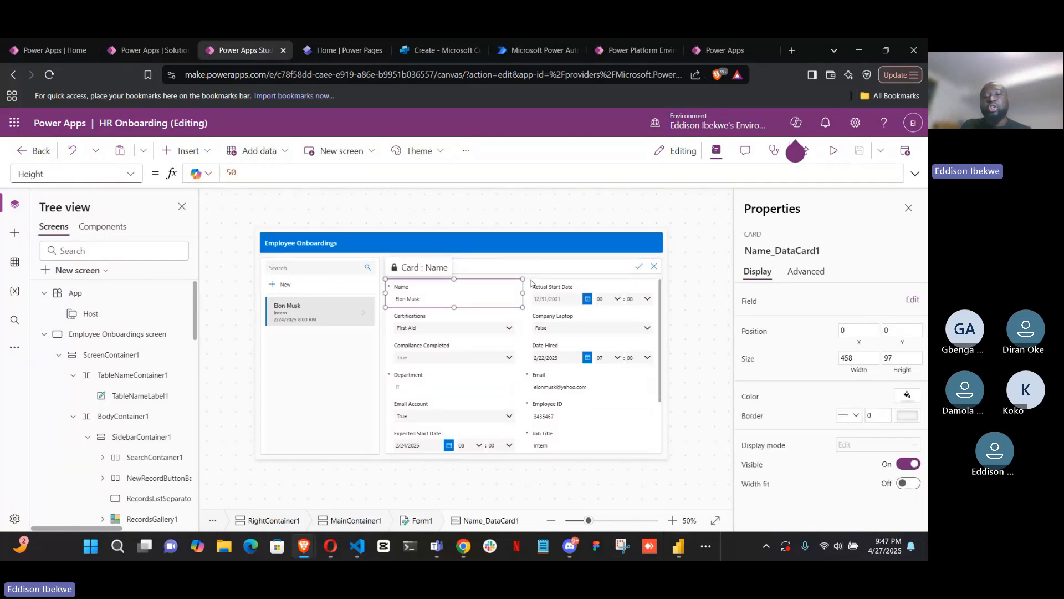
pyautogui.click(530, 285)
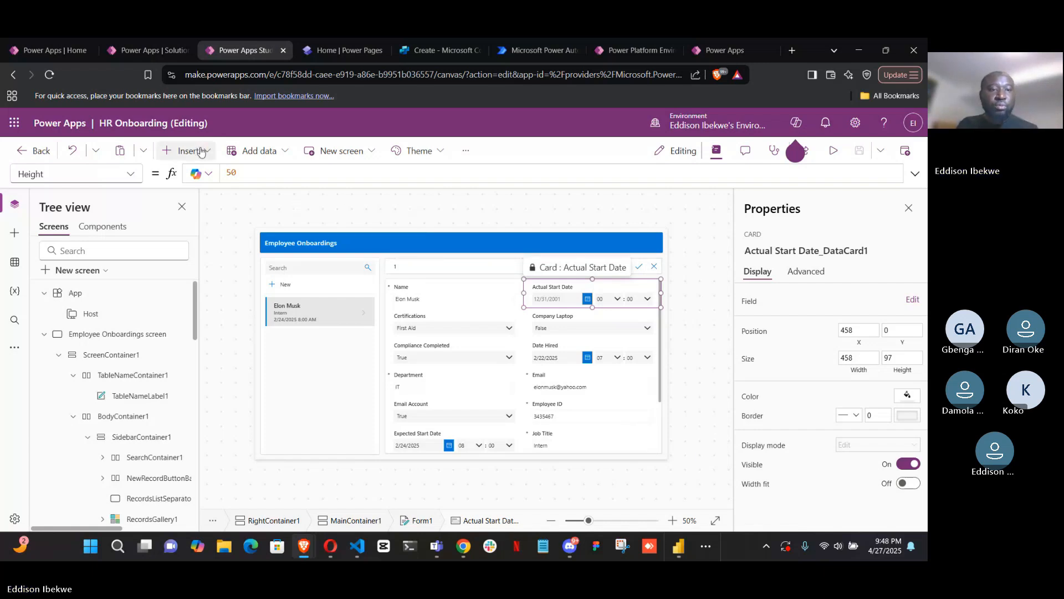
# Collapse the Layout category, review the insertable Media controls such as Image, and return to the canvas
pyautogui.click(182, 150)
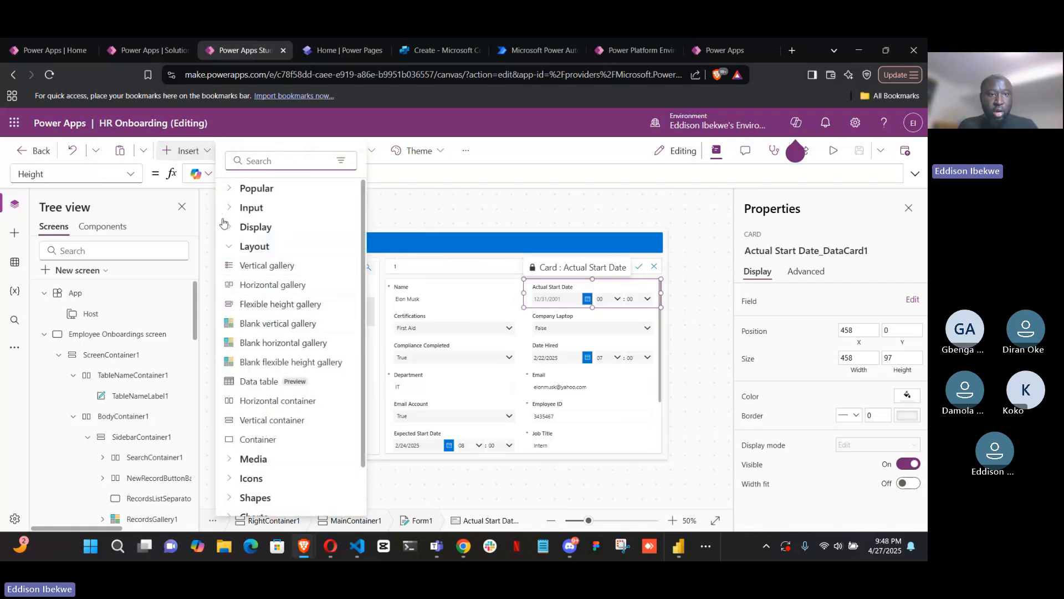
pyautogui.click(230, 248)
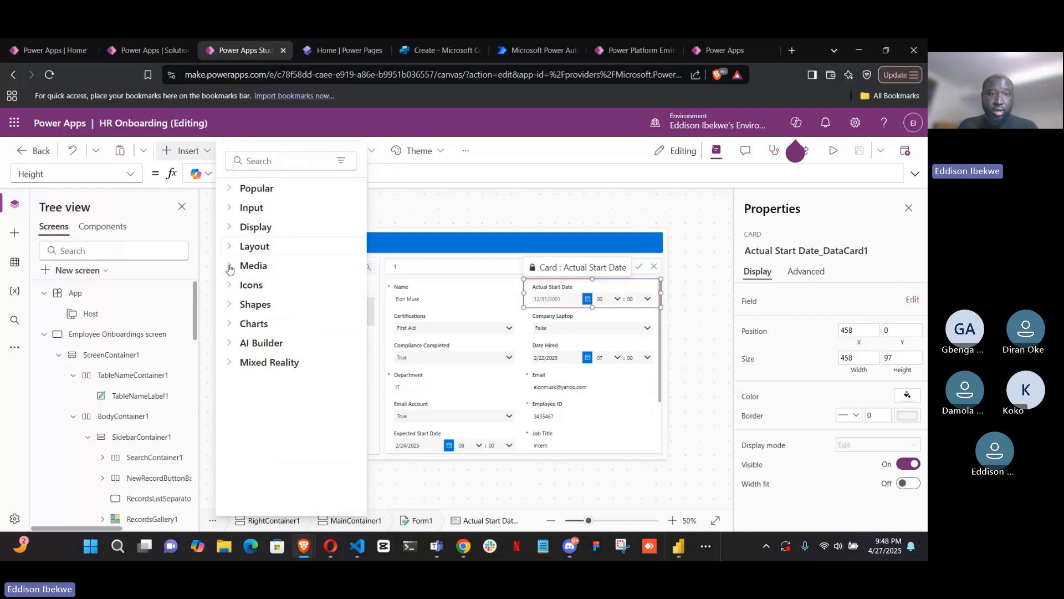
pyautogui.click(230, 267)
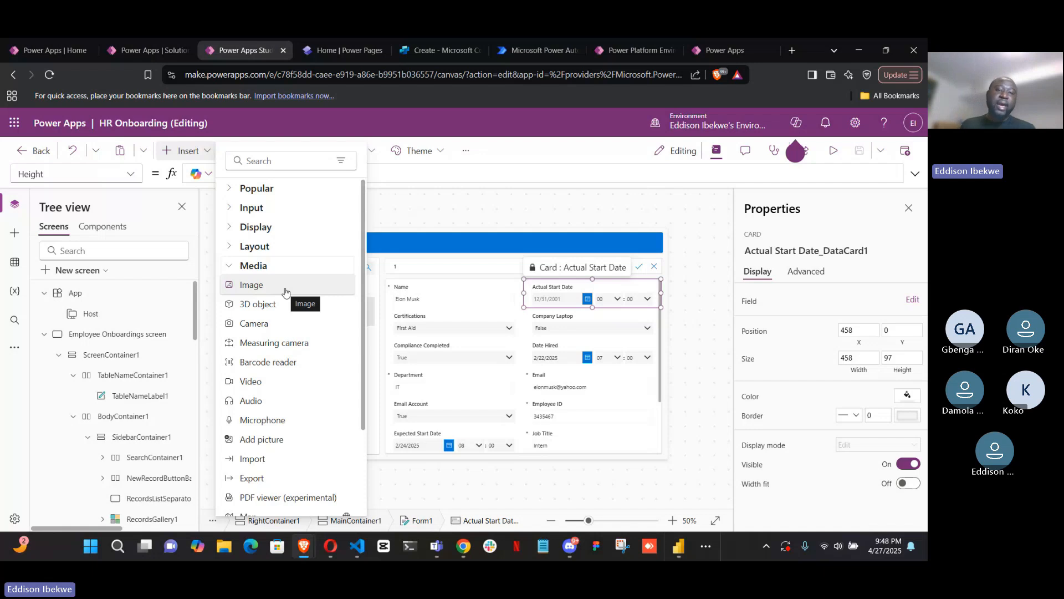
pyautogui.click(403, 223)
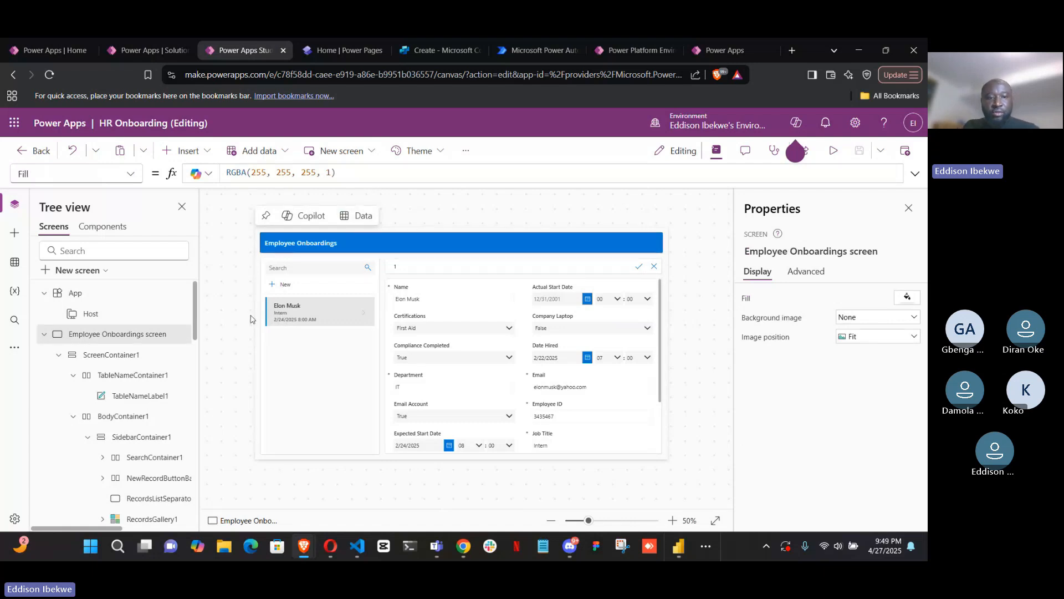
# Select the item template of the records gallery and insert an Image control into it
pyautogui.click(280, 313)
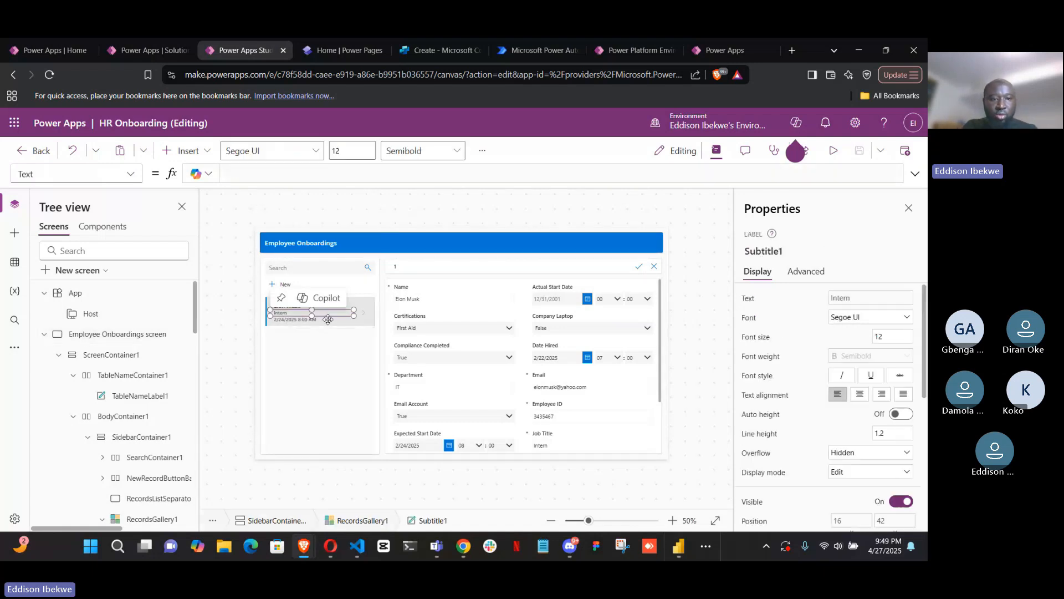
pyautogui.click(369, 325)
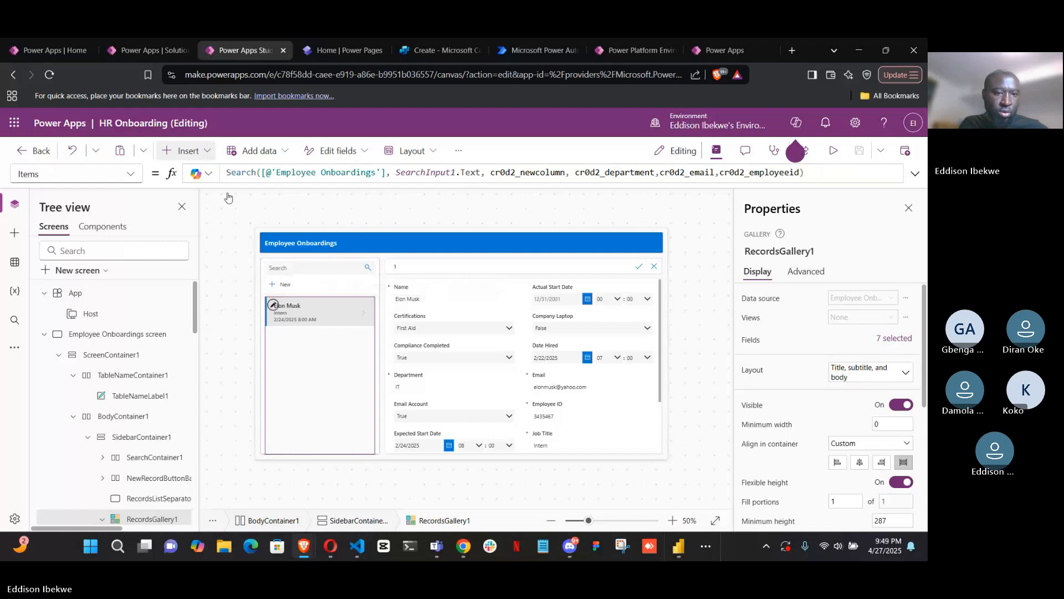
pyautogui.click(273, 308)
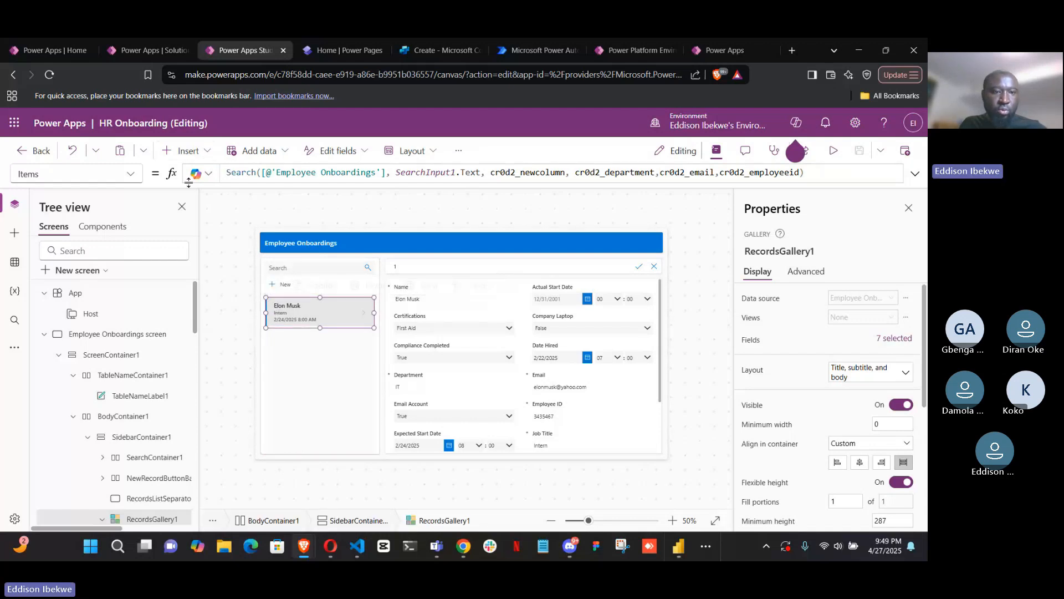
pyautogui.click(204, 157)
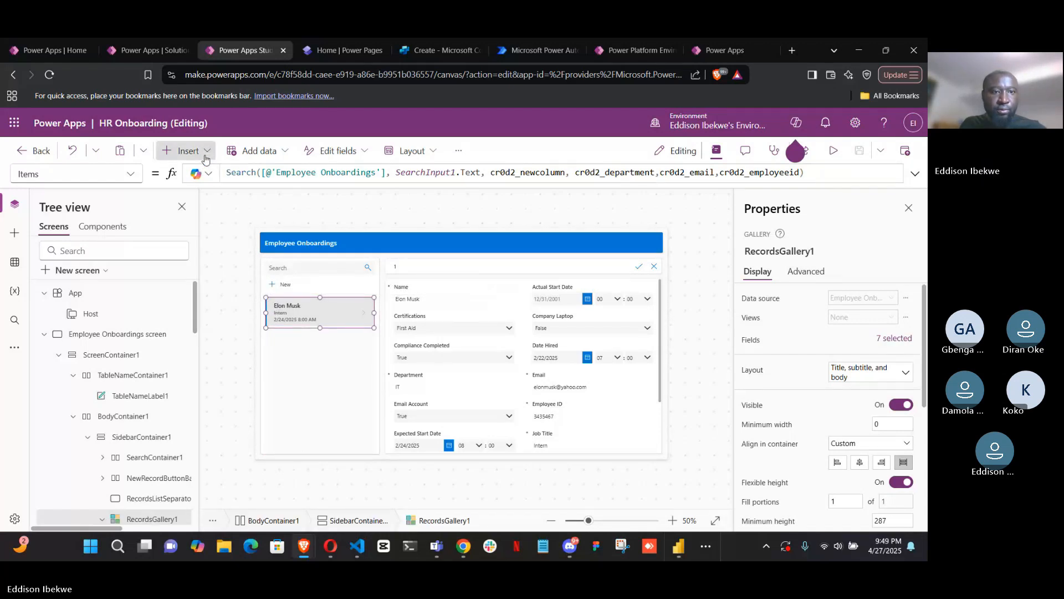
pyautogui.click(274, 288)
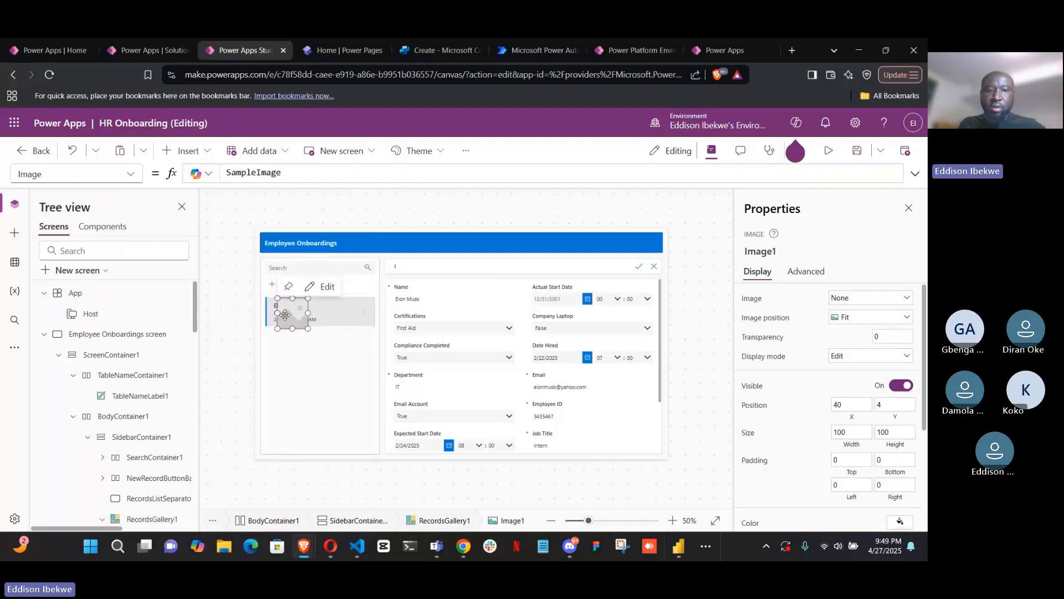
# Move the image to the right end of the gallery item, at X 250 and Y 0, and highlight its SampleImage formula
pyautogui.click(341, 323)
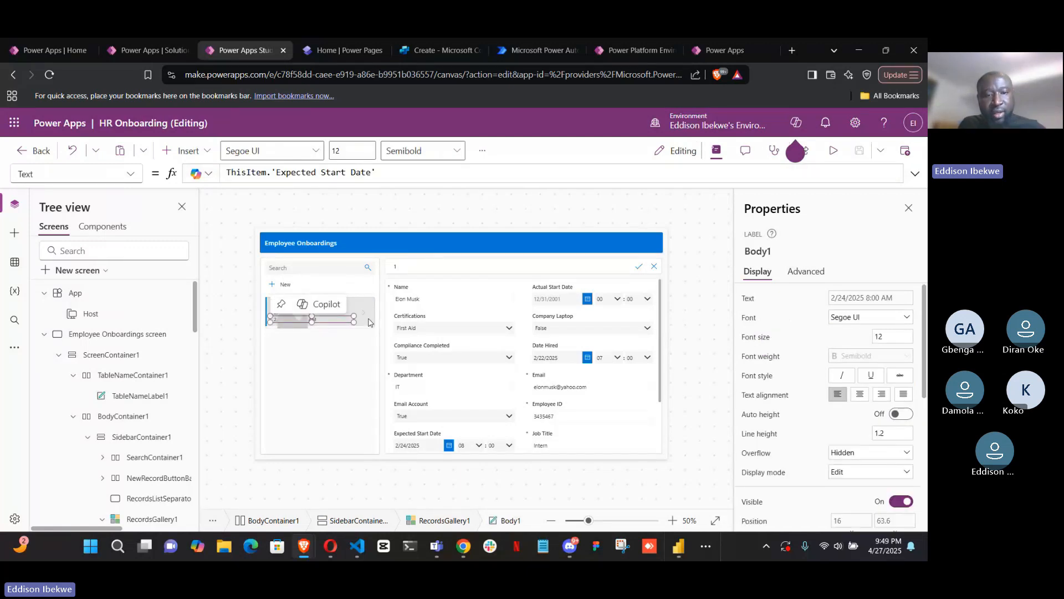
pyautogui.click(367, 320)
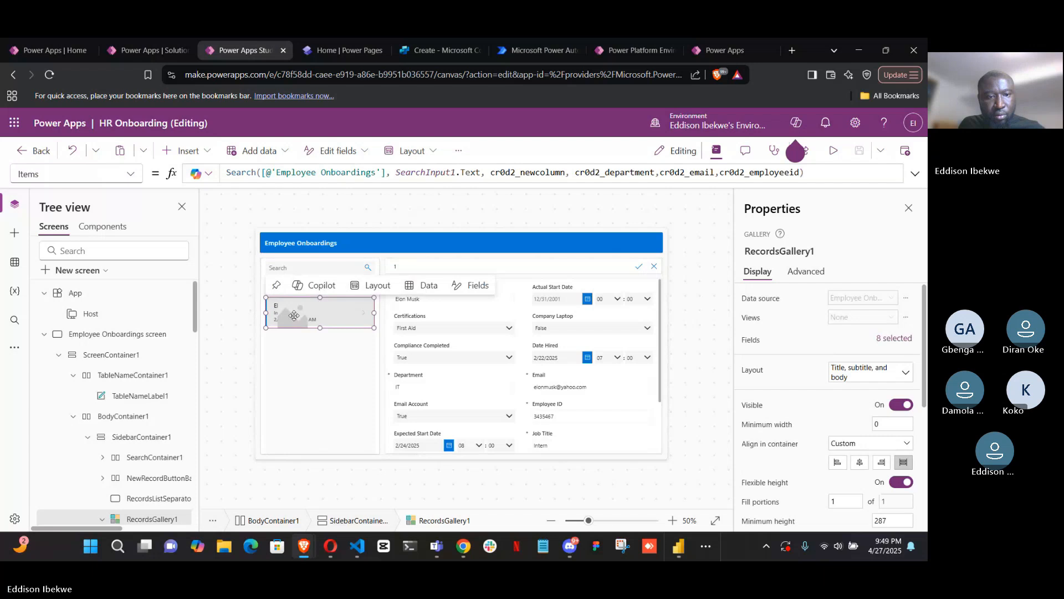
pyautogui.click(294, 315)
pyautogui.moveTo(353, 317); pyautogui.dragTo(359, 314)
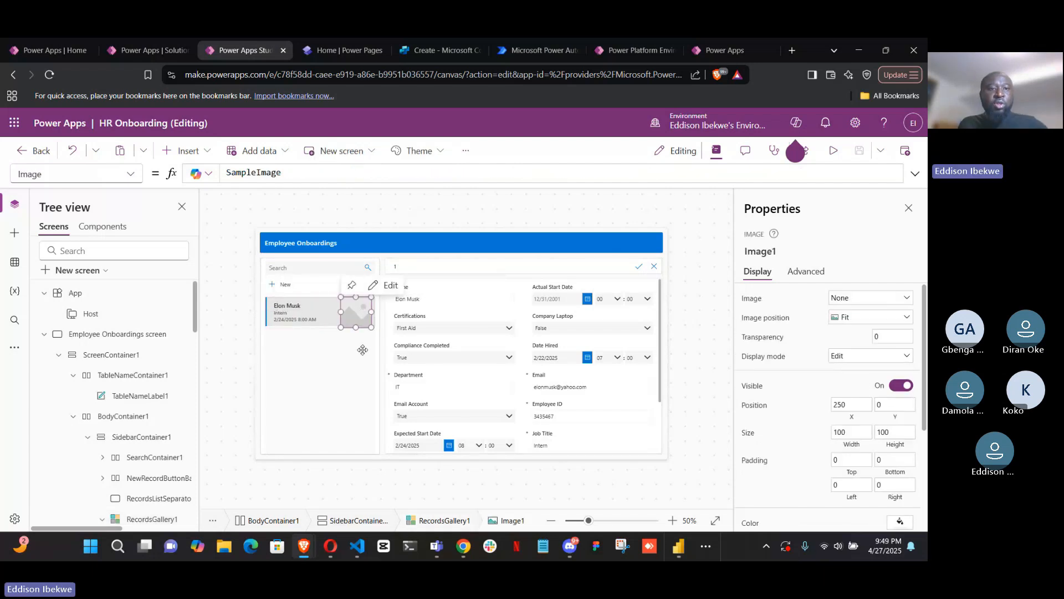
pyautogui.doubleClick(292, 173)
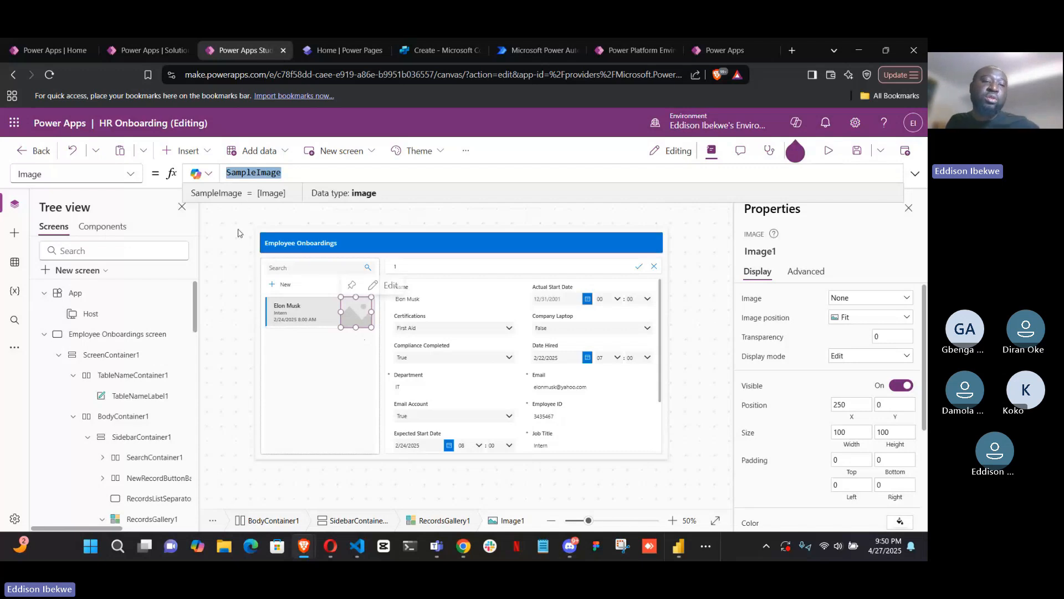
# Review the full list of insertable Media controls, from Image down to Map, and collapse the Media category
pyautogui.click(189, 150)
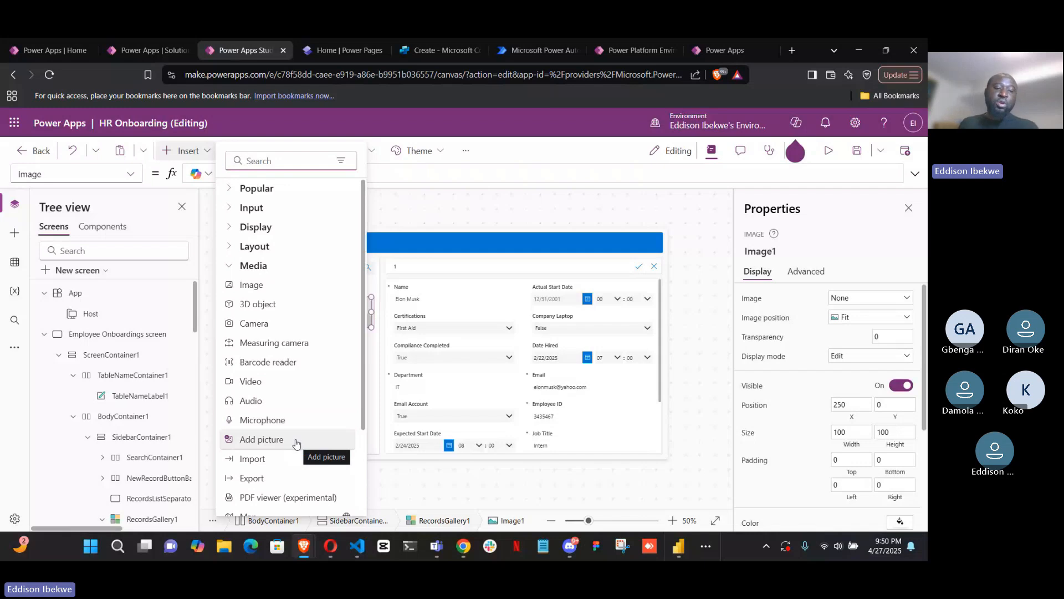
pyautogui.scroll(-1, 285, 461)
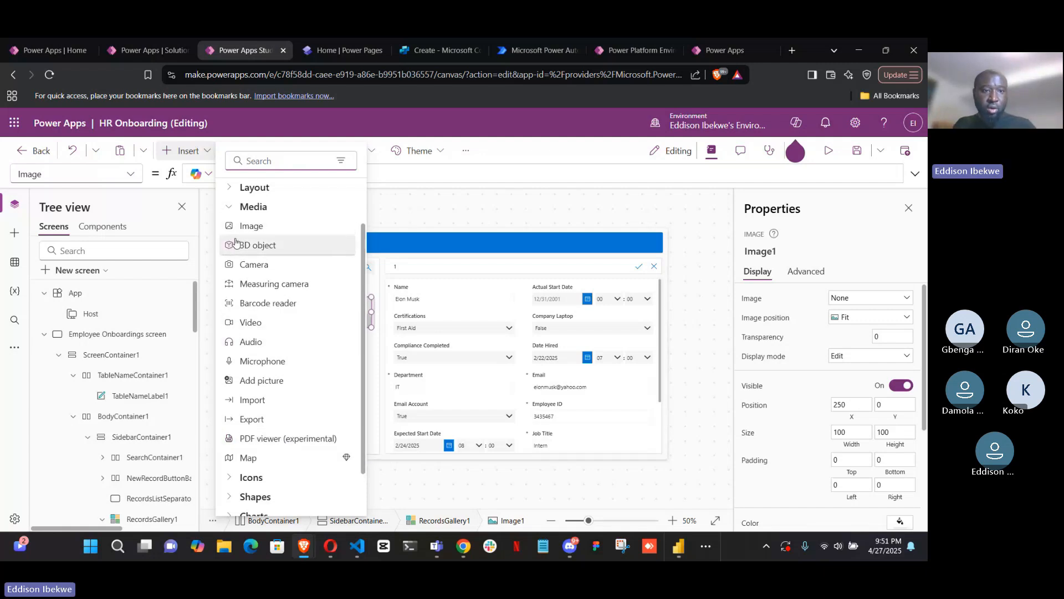
pyautogui.scroll(1, 230, 244)
pyautogui.click(228, 269)
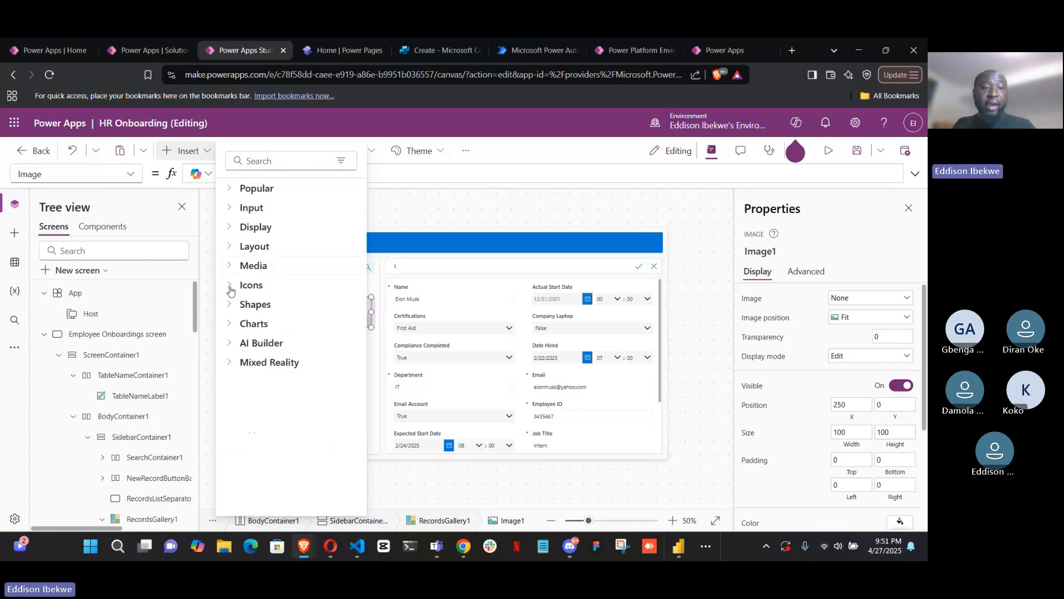
# Browse the insertable Icons from 3D printing down to Leave and collapse the Icons category
pyautogui.click(228, 286)
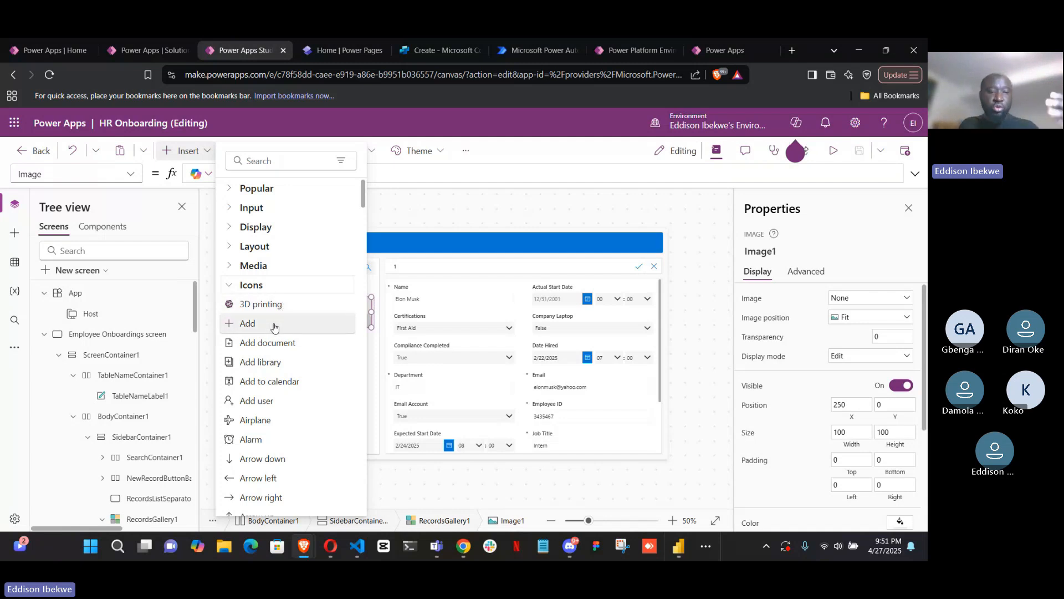
pyautogui.scroll(-12, 277, 333)
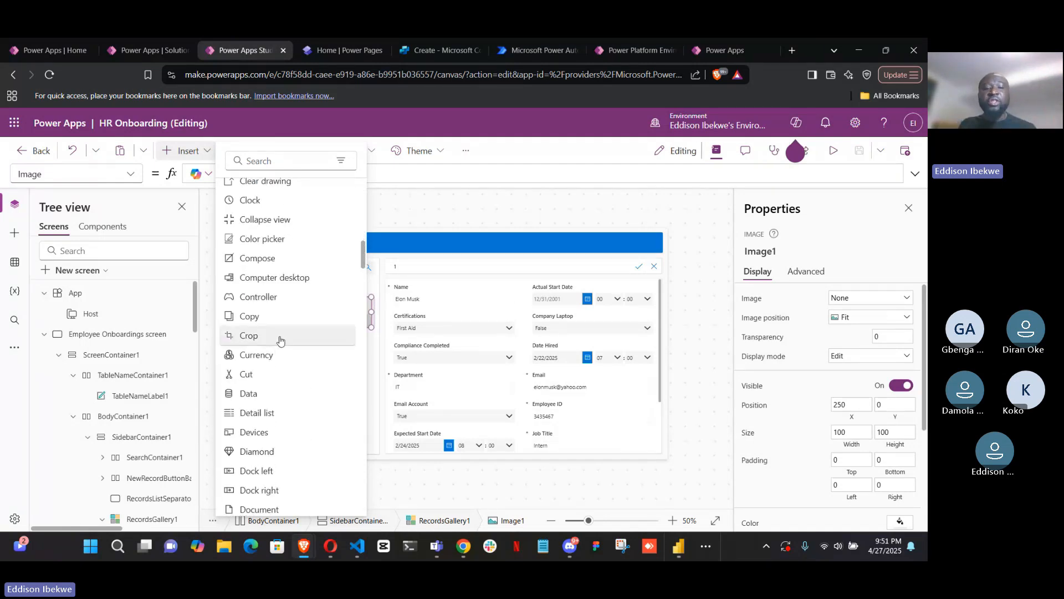
pyautogui.scroll(-10, 280, 340)
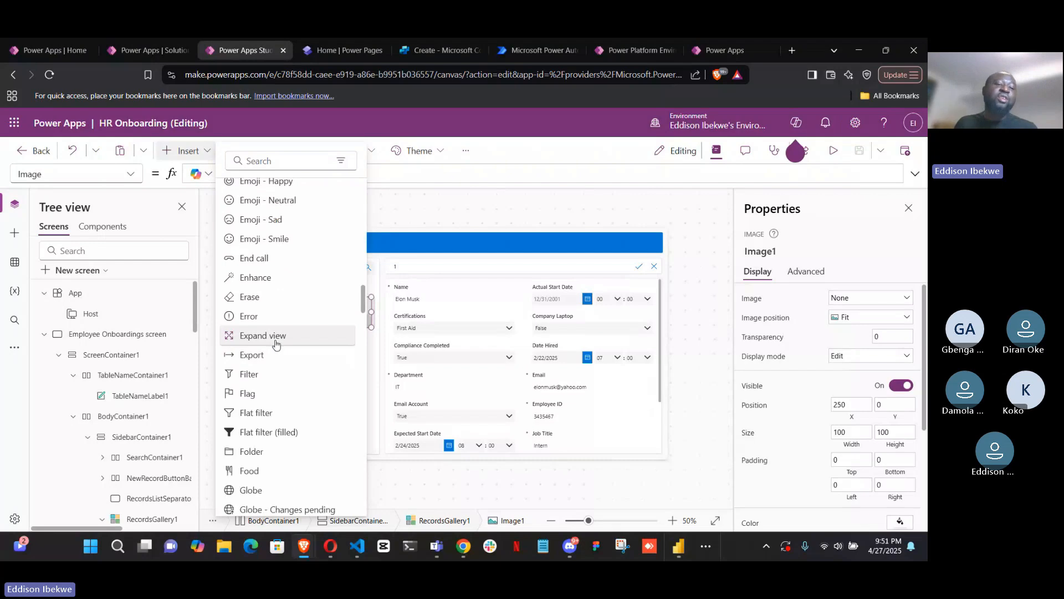
pyautogui.scroll(3, 277, 344)
pyautogui.scroll(-8, 277, 344)
pyautogui.scroll(-6, 277, 343)
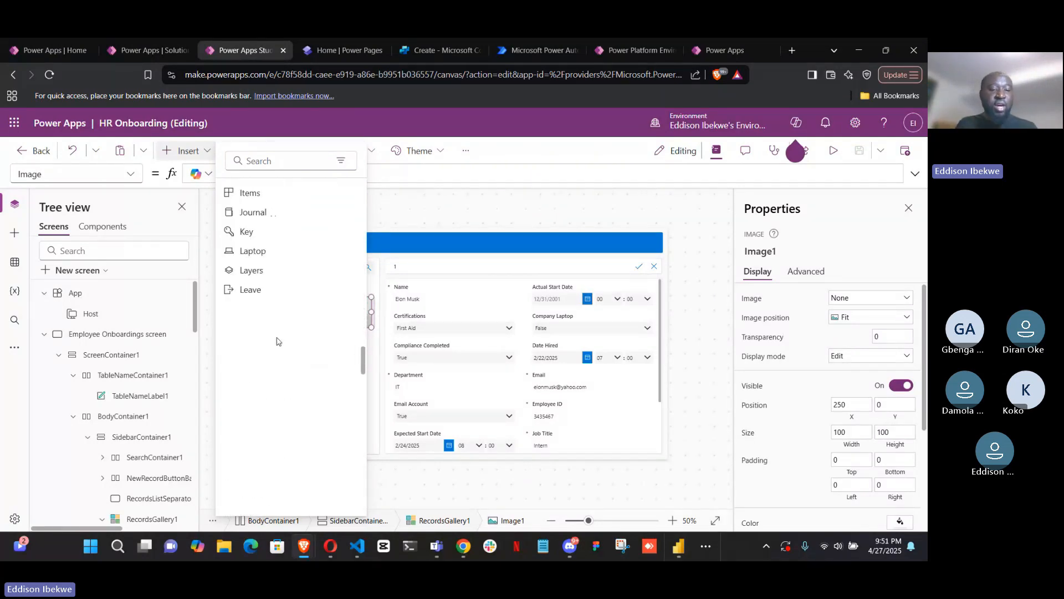
pyautogui.scroll(10, 277, 339)
pyautogui.scroll(12, 277, 338)
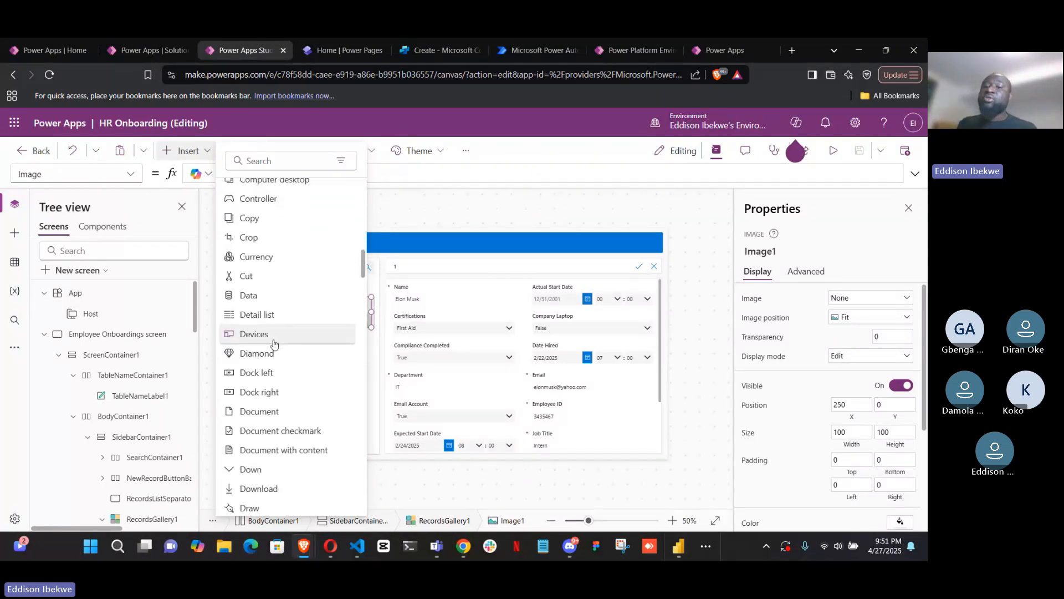
pyautogui.scroll(5, 277, 310)
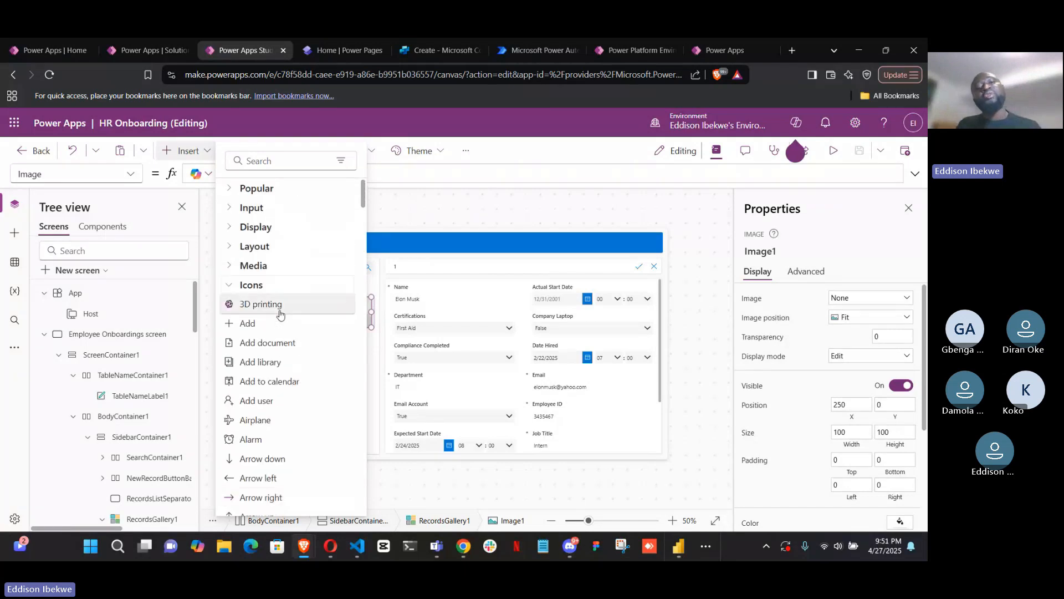
pyautogui.click(228, 288)
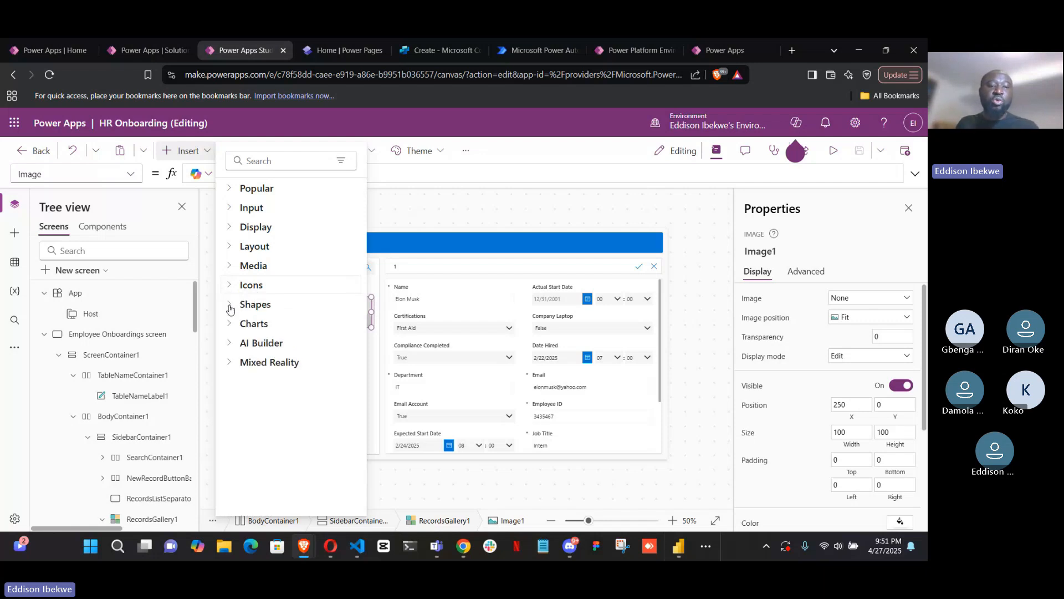
# Review the insertable Shapes down to the 12-point star and inspect the properties of the Employee Onboardings header label
pyautogui.click(231, 309)
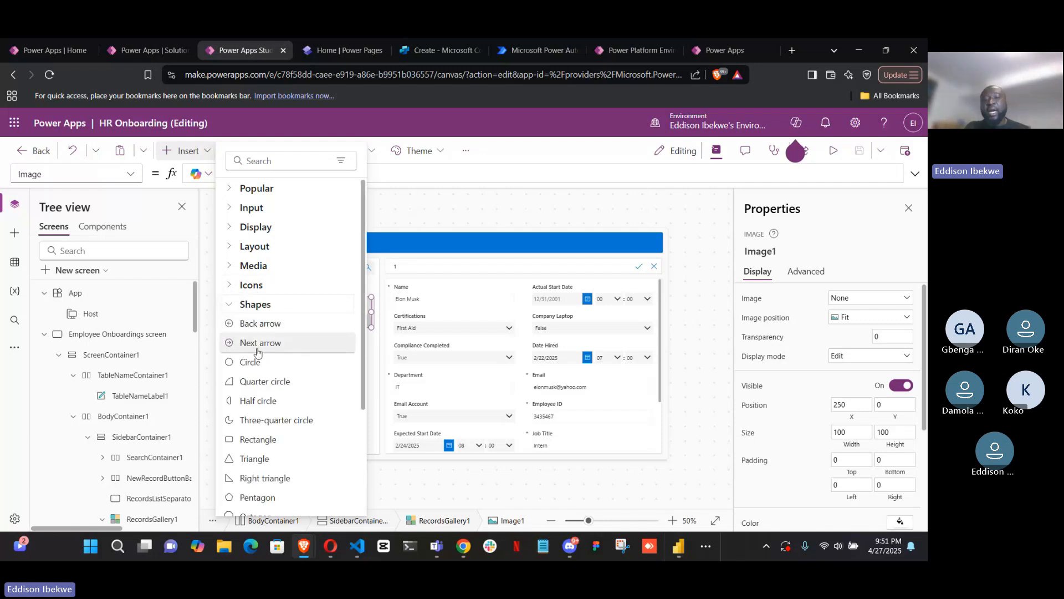
pyautogui.scroll(-3, 266, 363)
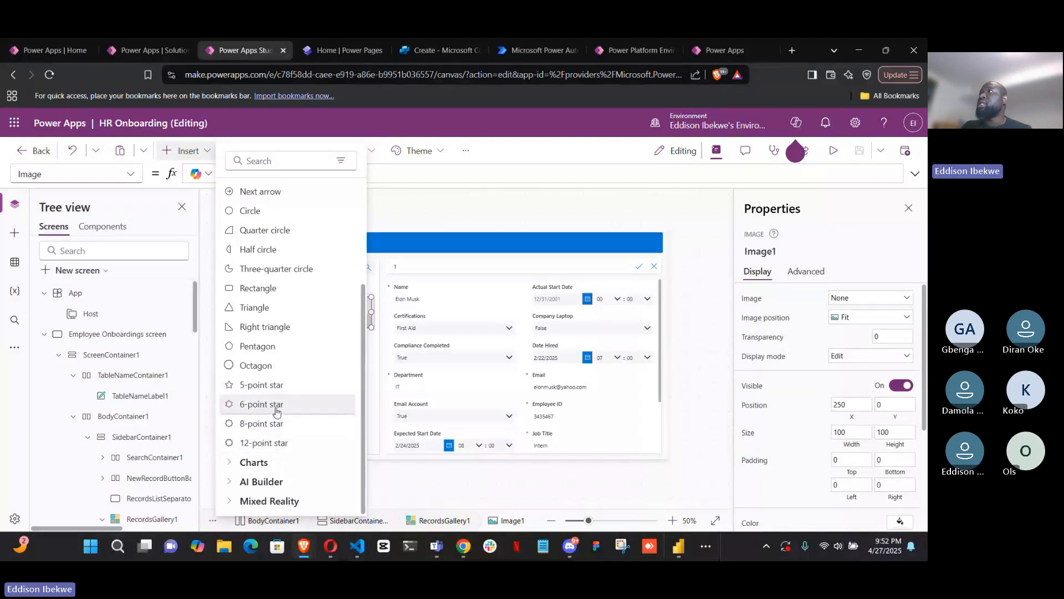
pyautogui.click(371, 399)
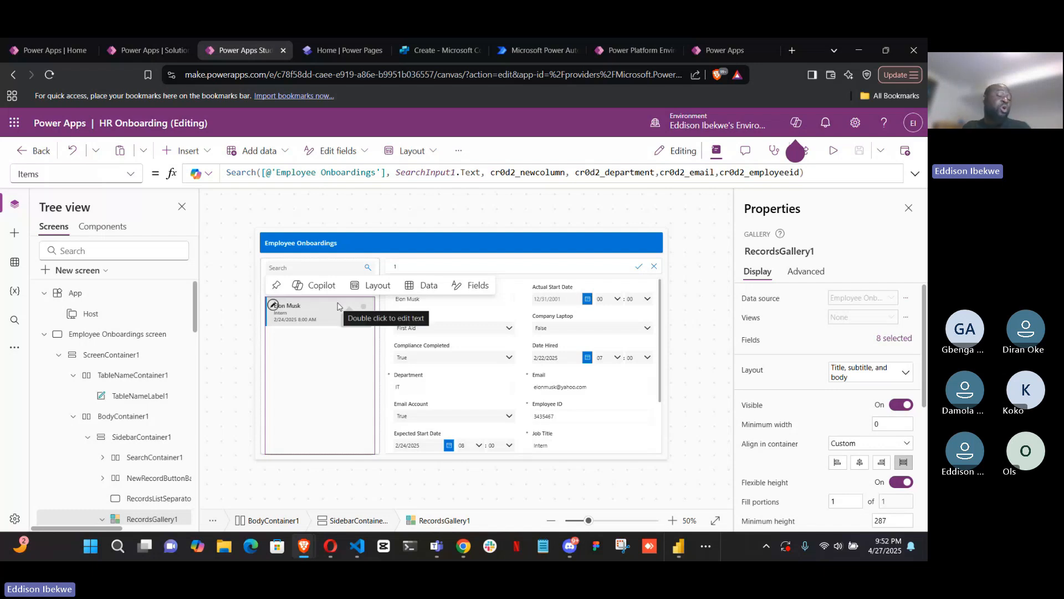
pyautogui.click(658, 239)
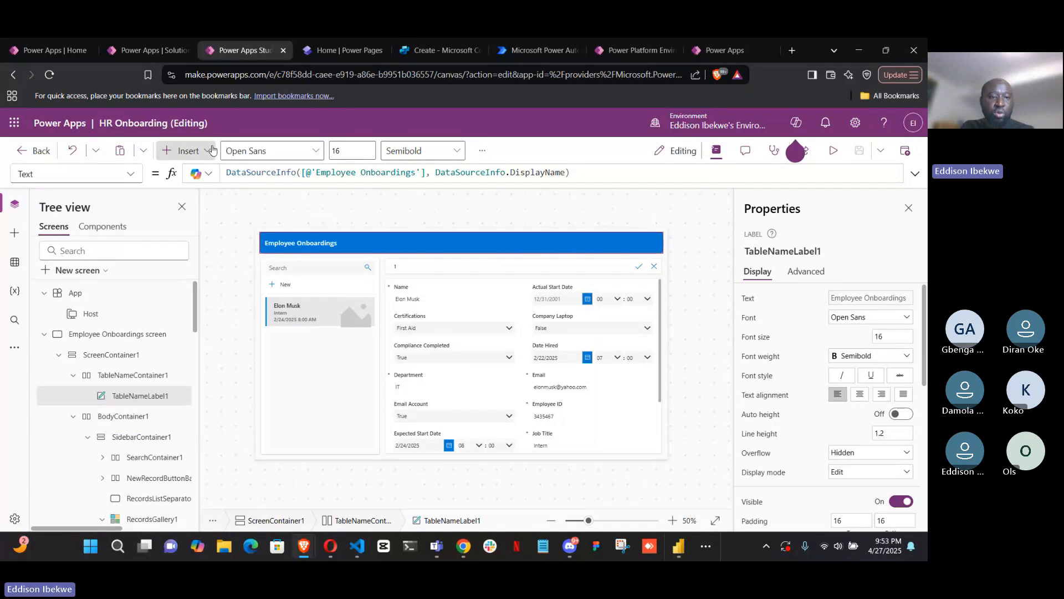
# Collapse the Shapes category and expand the Charts category to view its insertable controls
pyautogui.click(183, 150)
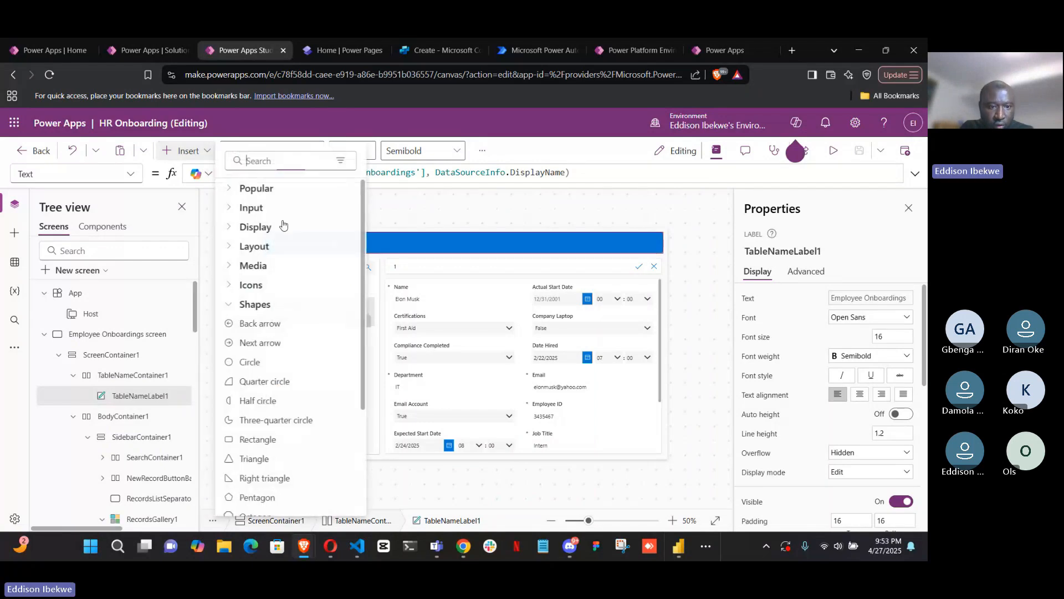
pyautogui.click(232, 311)
pyautogui.click(227, 326)
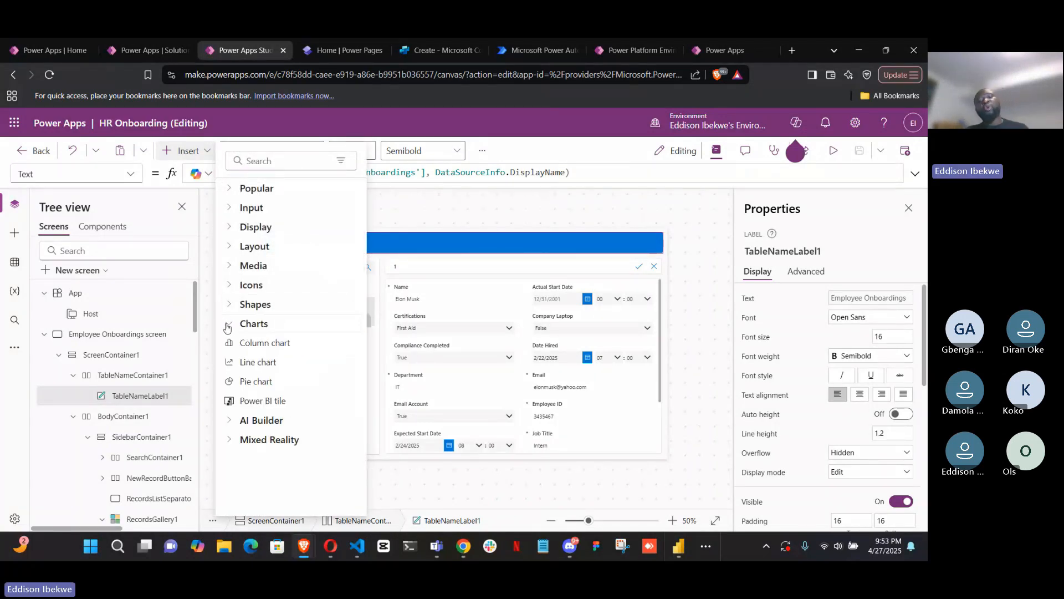
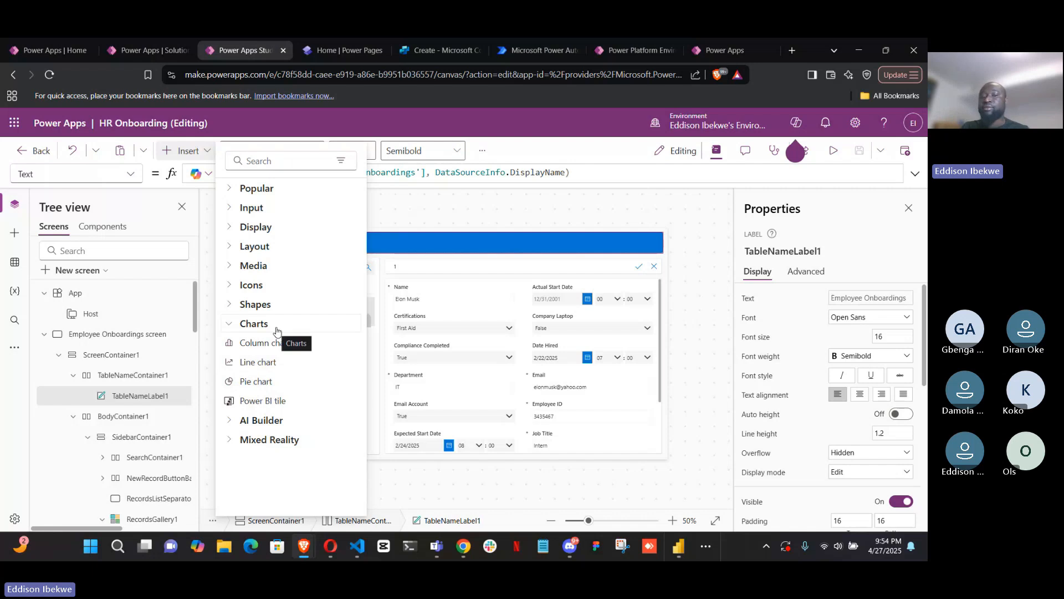
# Review the insertable AI Builder and Mixed Reality controls, leaving the Charts, AI Builder and Mixed Reality categories collapsed
pyautogui.click(228, 324)
pyautogui.click(229, 344)
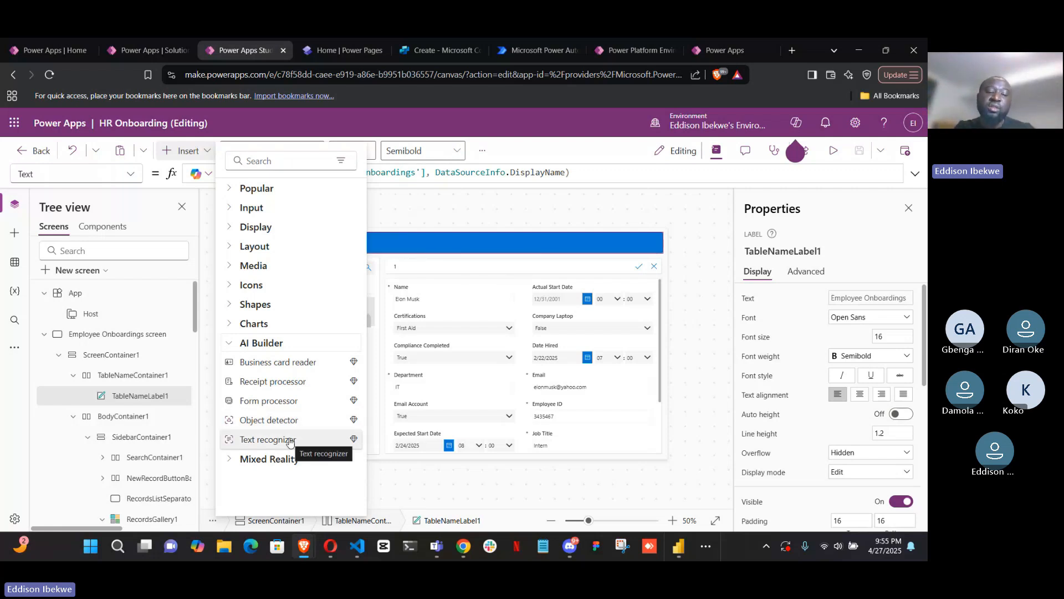
pyautogui.click(233, 347)
pyautogui.click(233, 364)
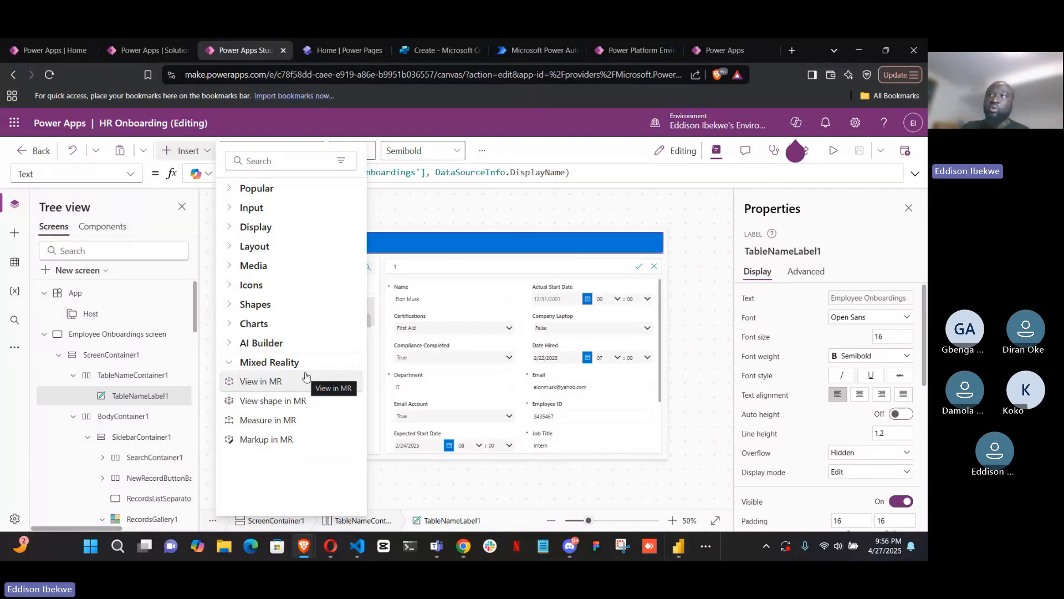
pyautogui.click(232, 365)
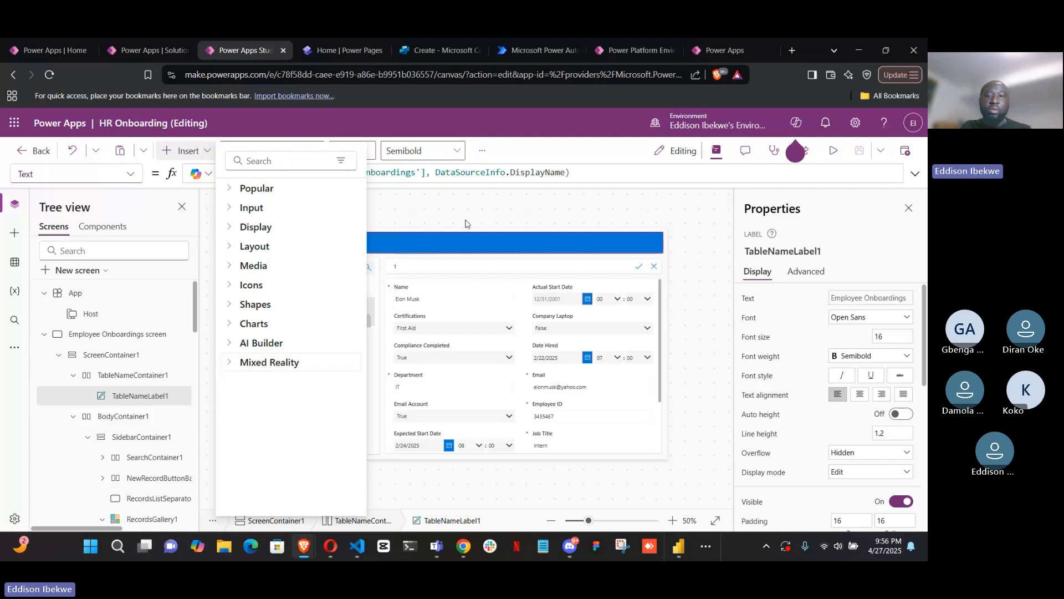
# Inspect the OnChange and OnSelect properties of the Certifications combo box in the onboarding form
pyautogui.click(449, 331)
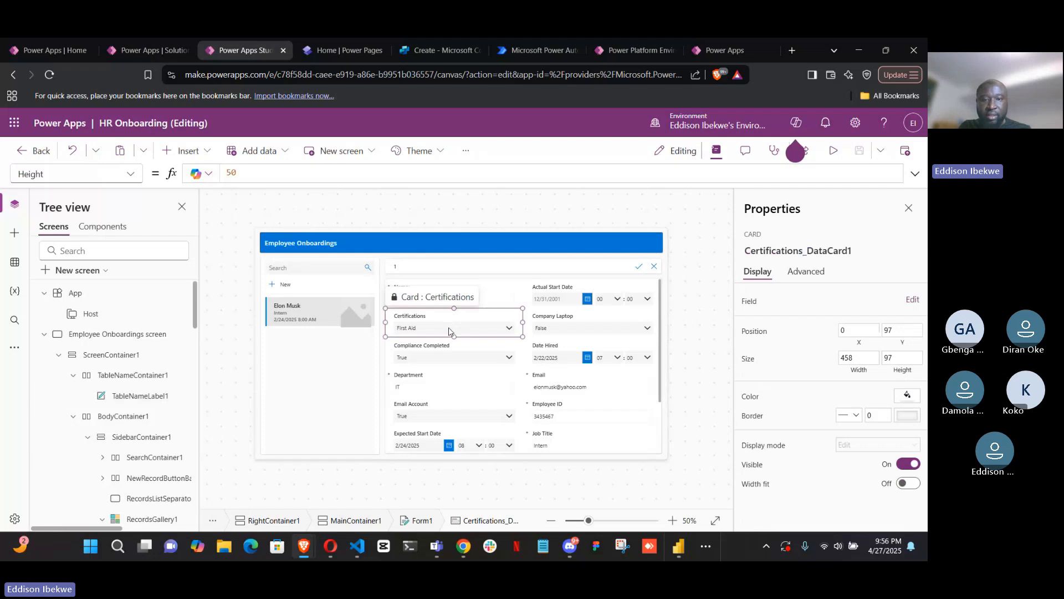
pyautogui.click(451, 330)
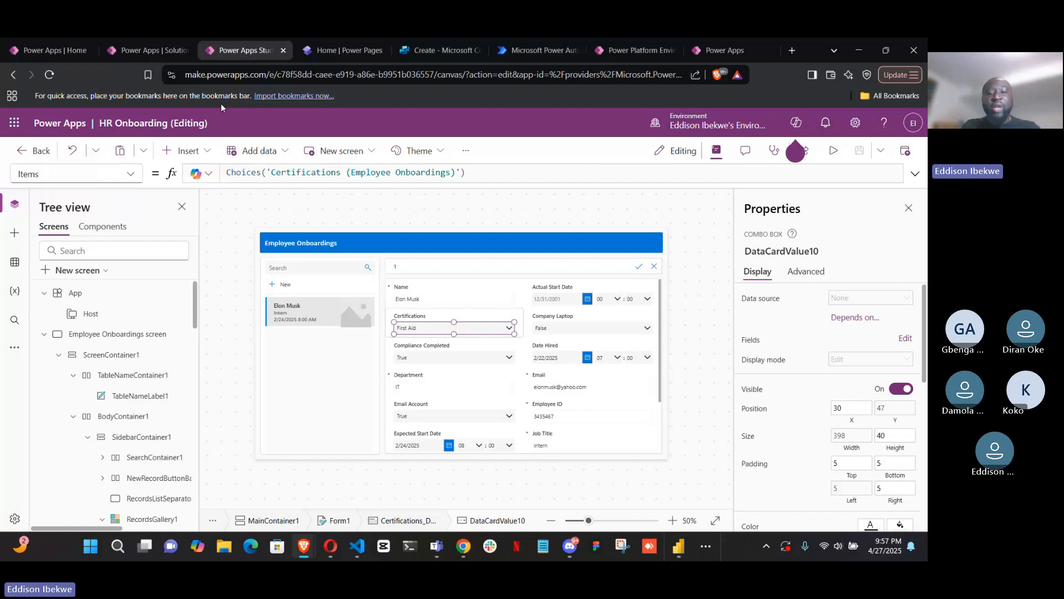
pyautogui.click(131, 176)
pyautogui.scroll(3, 71, 434)
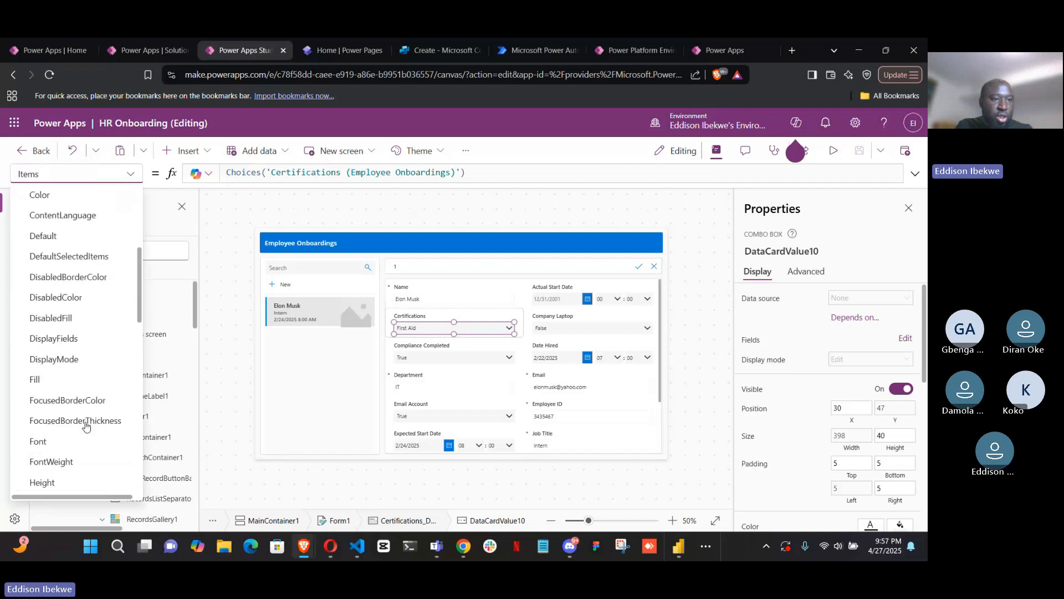
pyautogui.scroll(-8, 82, 416)
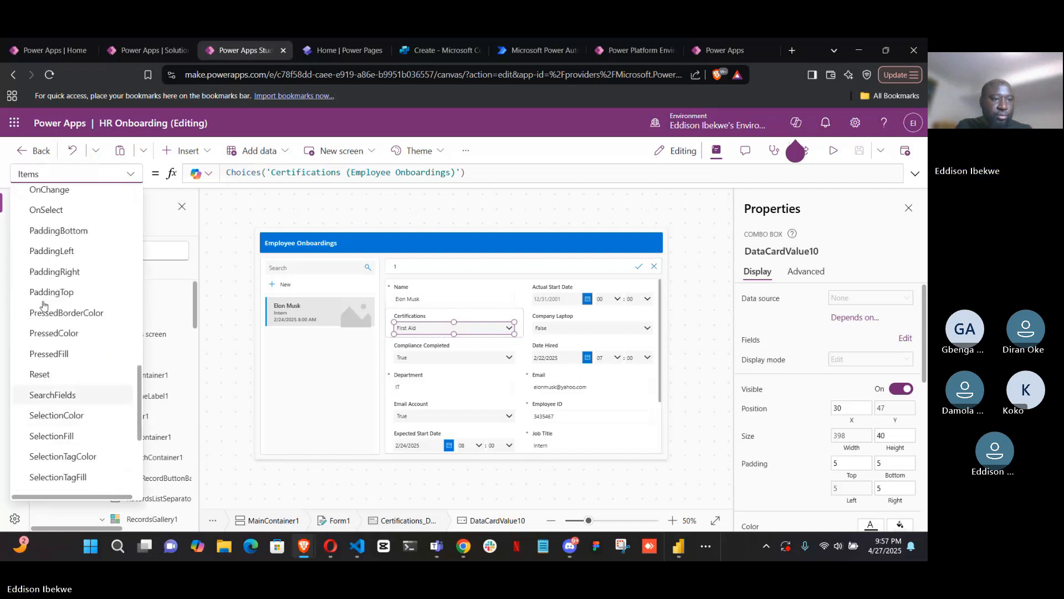
pyautogui.scroll(2, 57, 271)
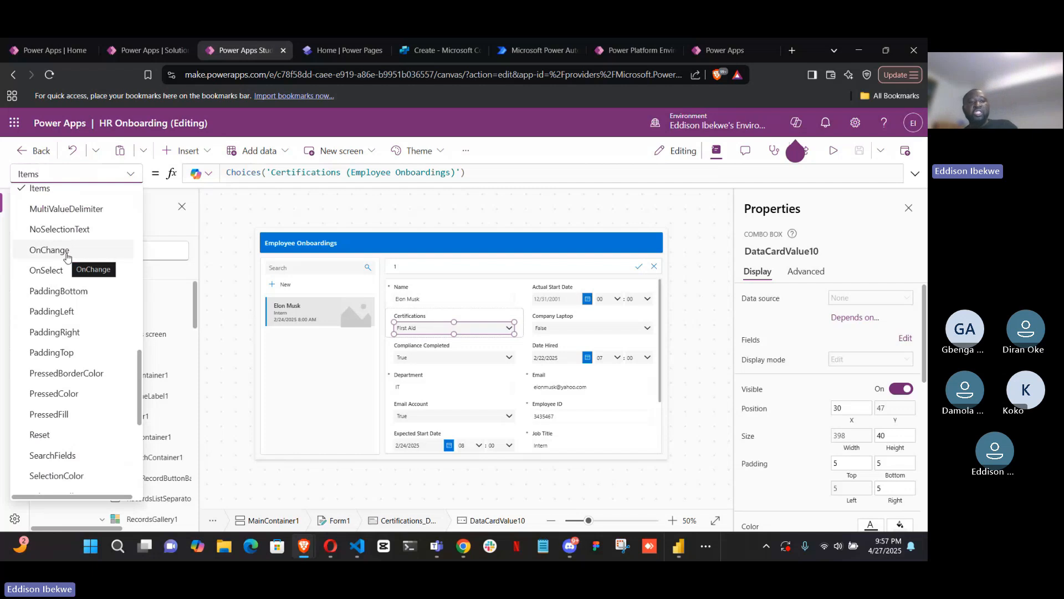
pyautogui.click(49, 250)
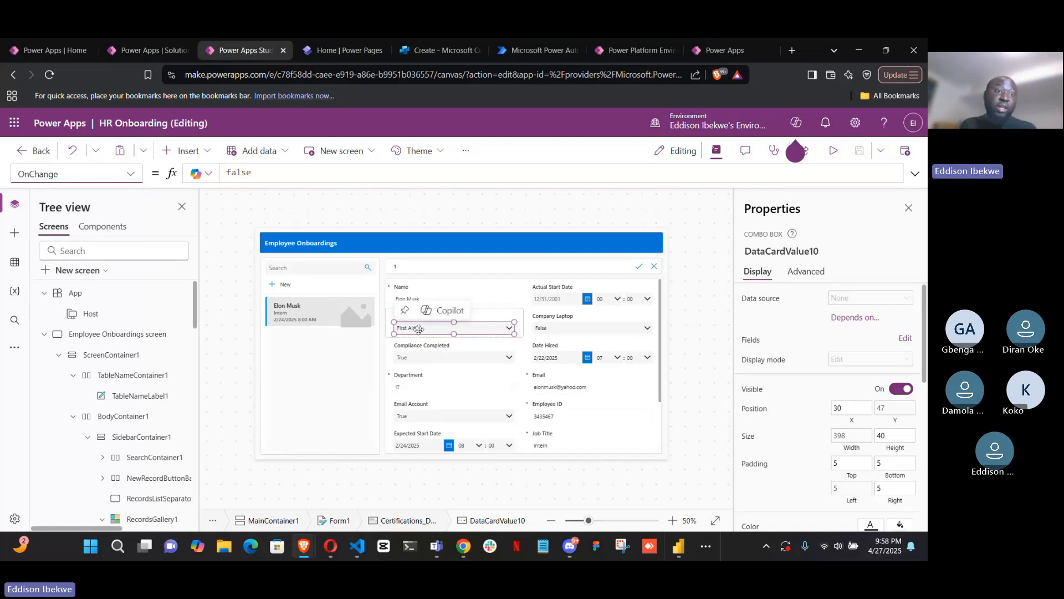
pyautogui.click(127, 175)
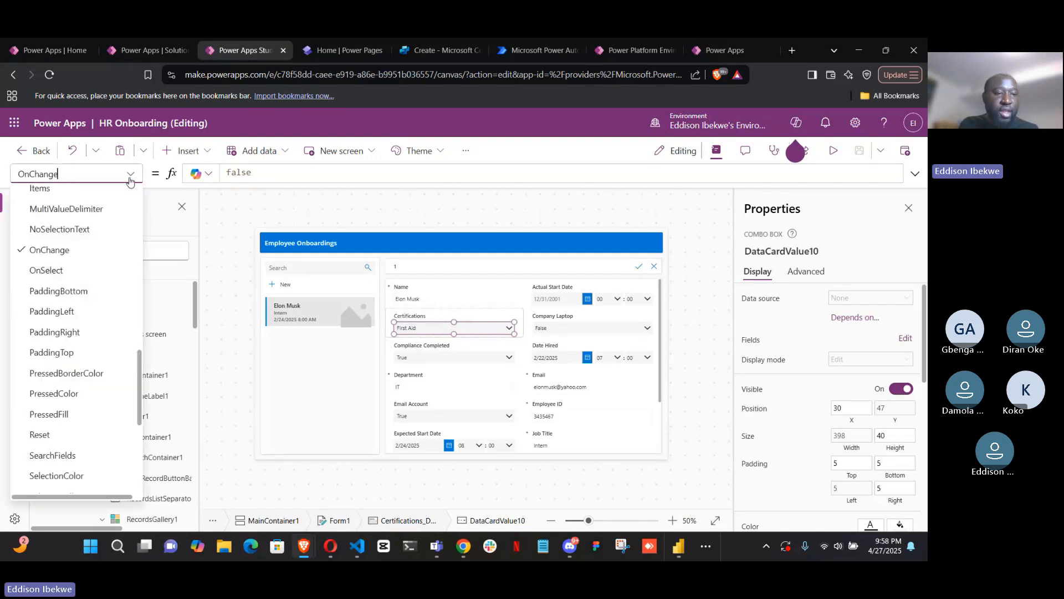
pyautogui.click(79, 270)
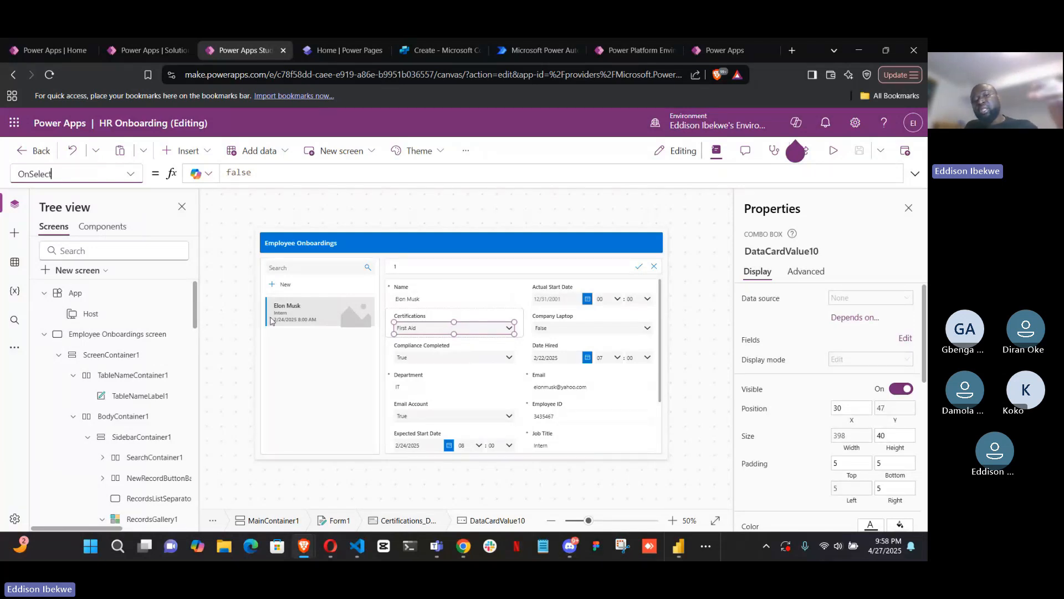
# Inspect the records gallery's Items formula and the Item formula that links the onboarding form to the gallery
pyautogui.click(329, 312)
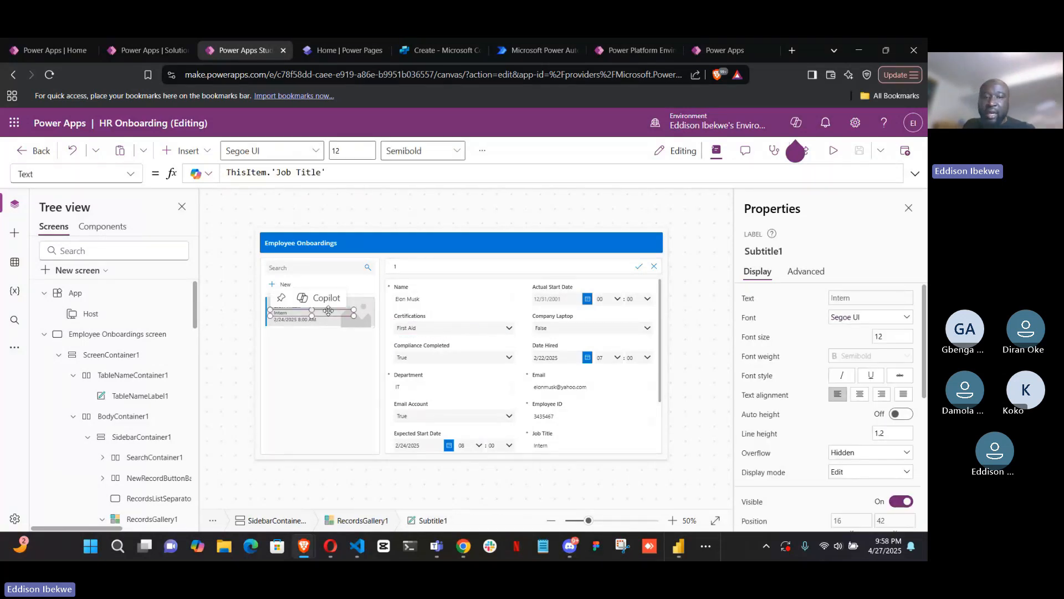
pyautogui.click(336, 344)
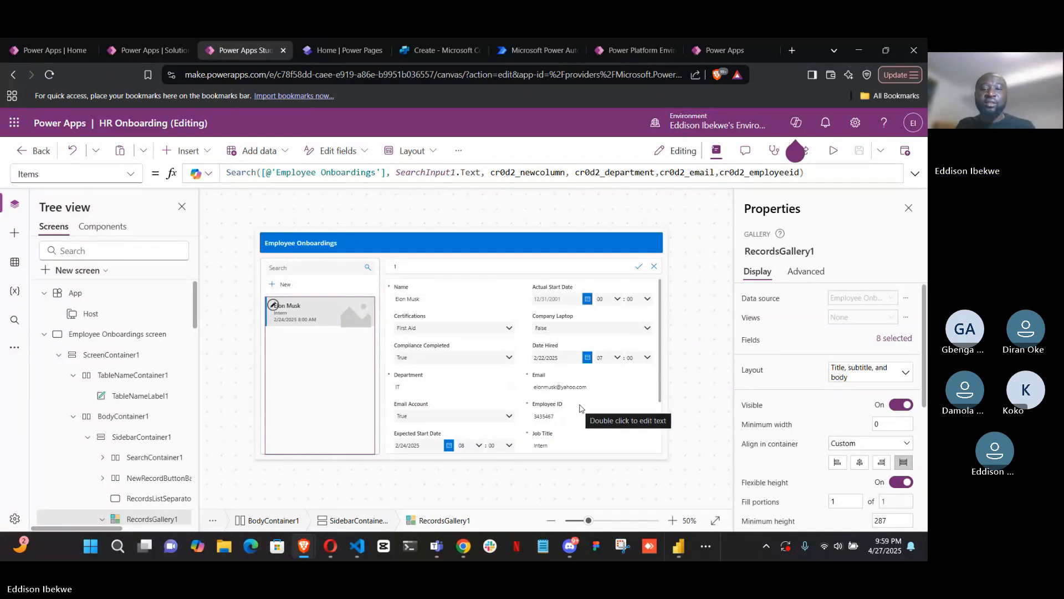
pyautogui.click(662, 338)
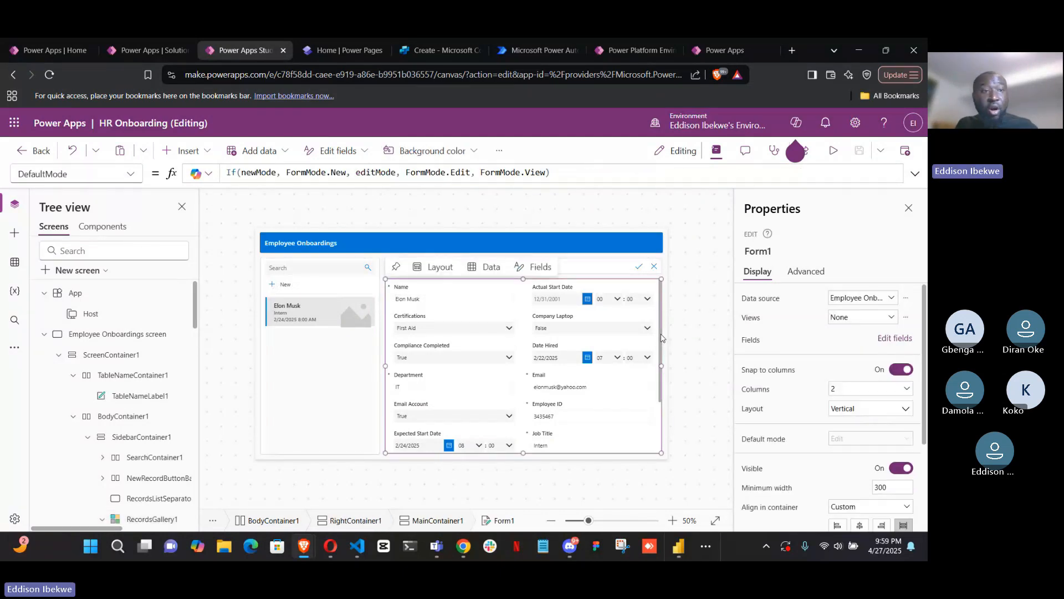
pyautogui.click(130, 175)
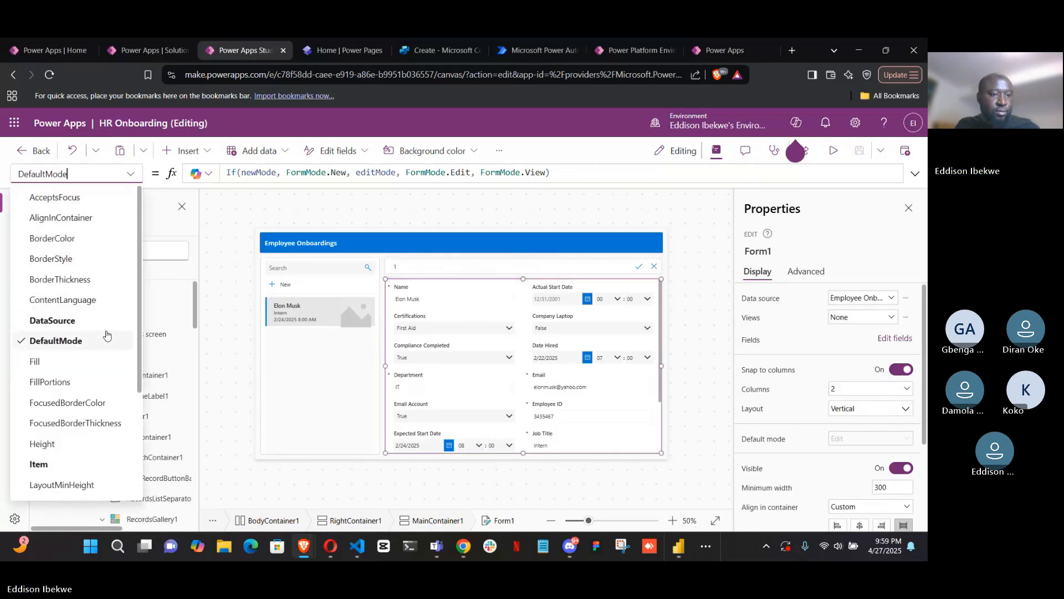
pyautogui.scroll(-3, 99, 347)
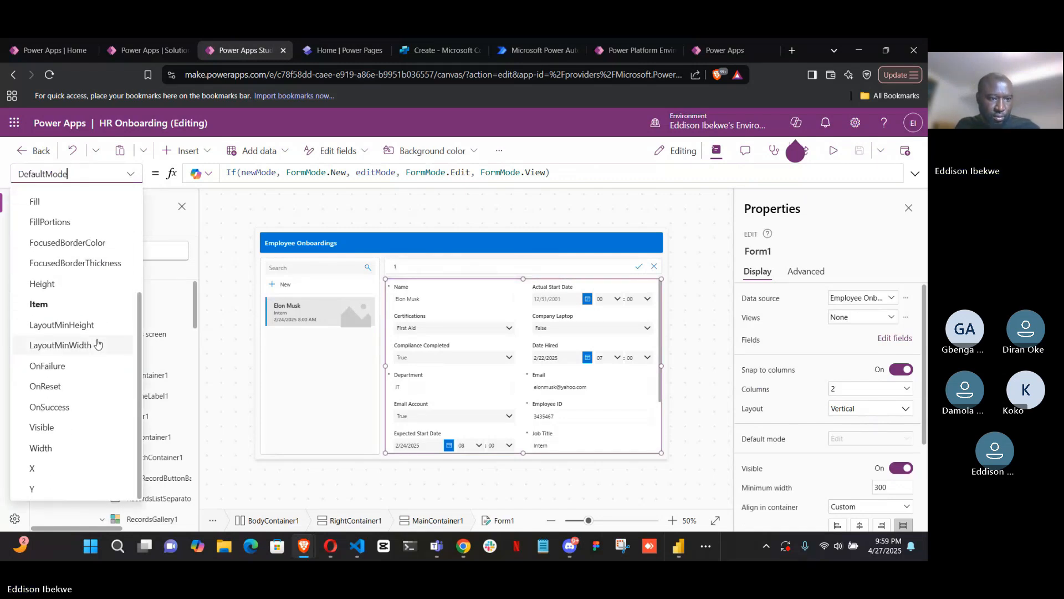
pyautogui.click(59, 304)
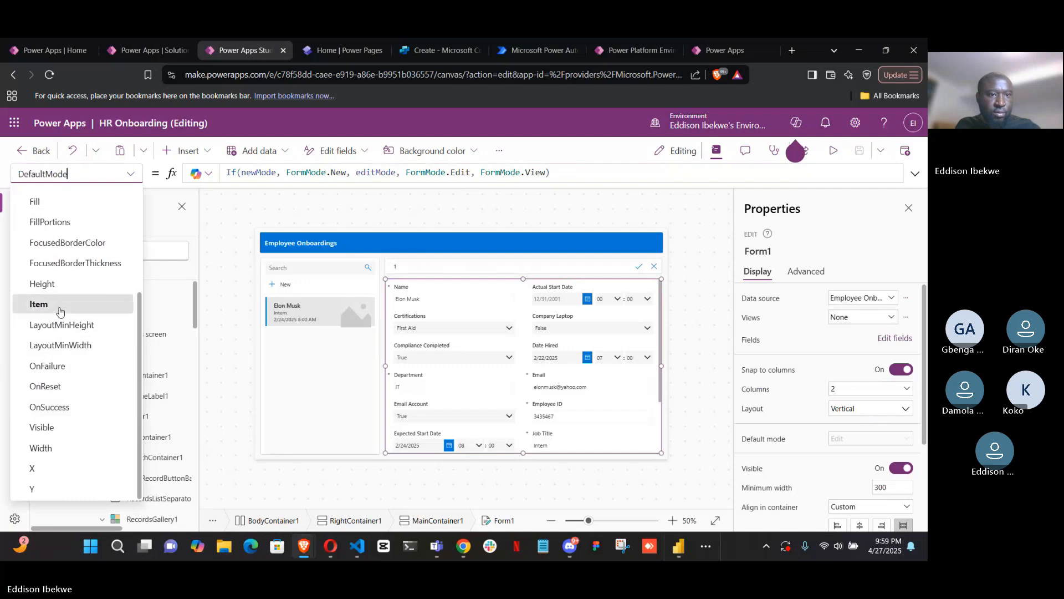
pyautogui.click(354, 172)
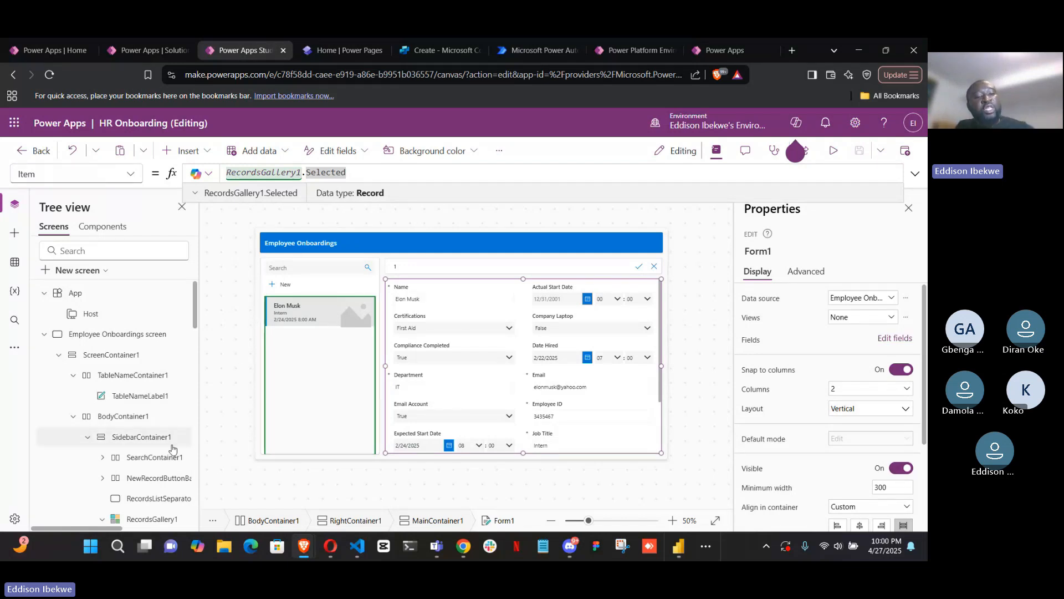
# Collapse the Employee Onboardings screen in the tree and view the templates available for a new screen
pyautogui.click(44, 335)
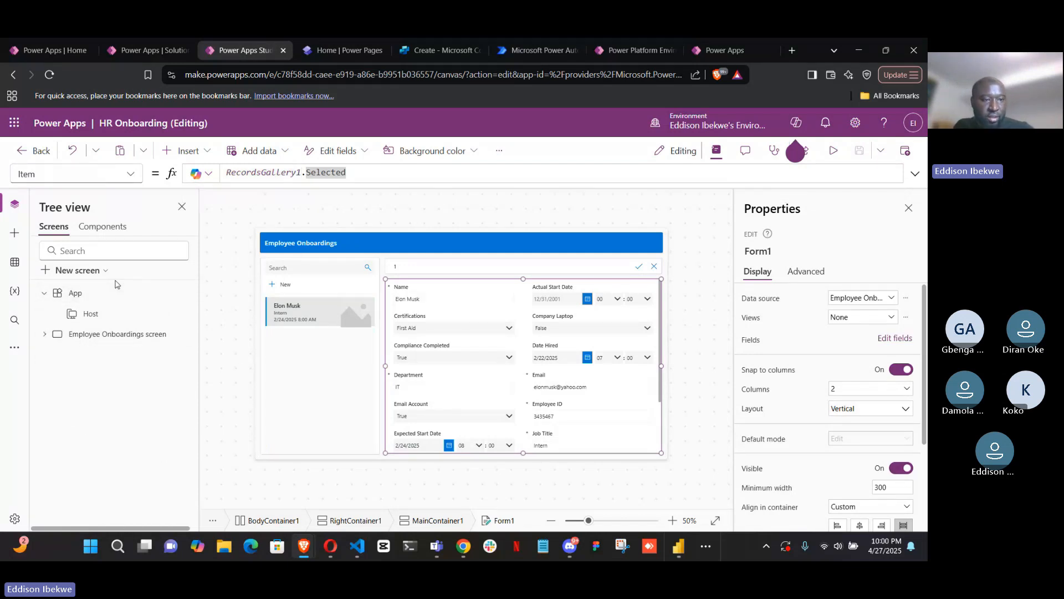
pyautogui.click(105, 272)
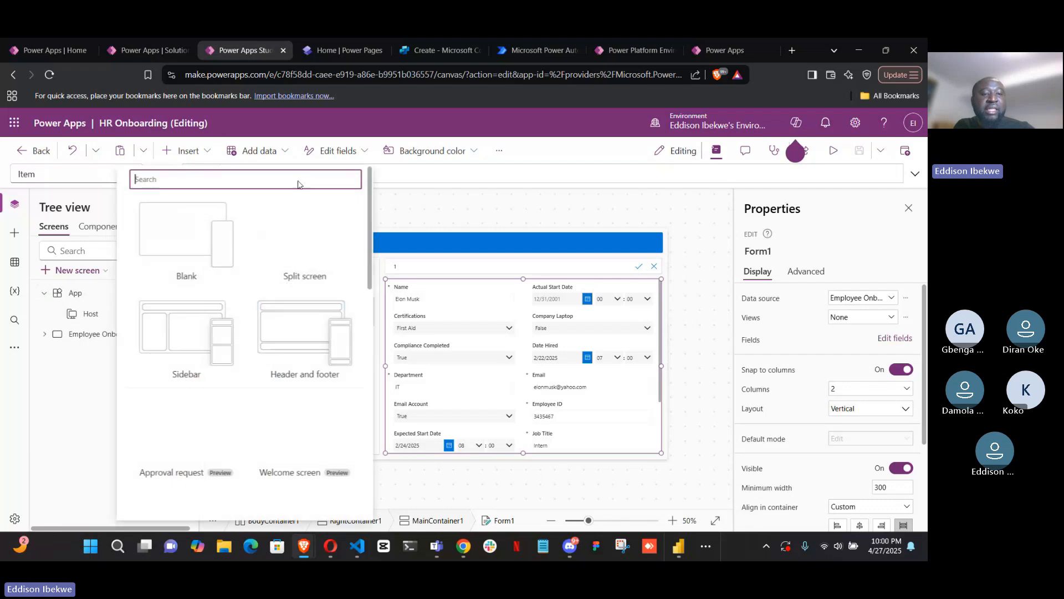
pyautogui.click(56, 409)
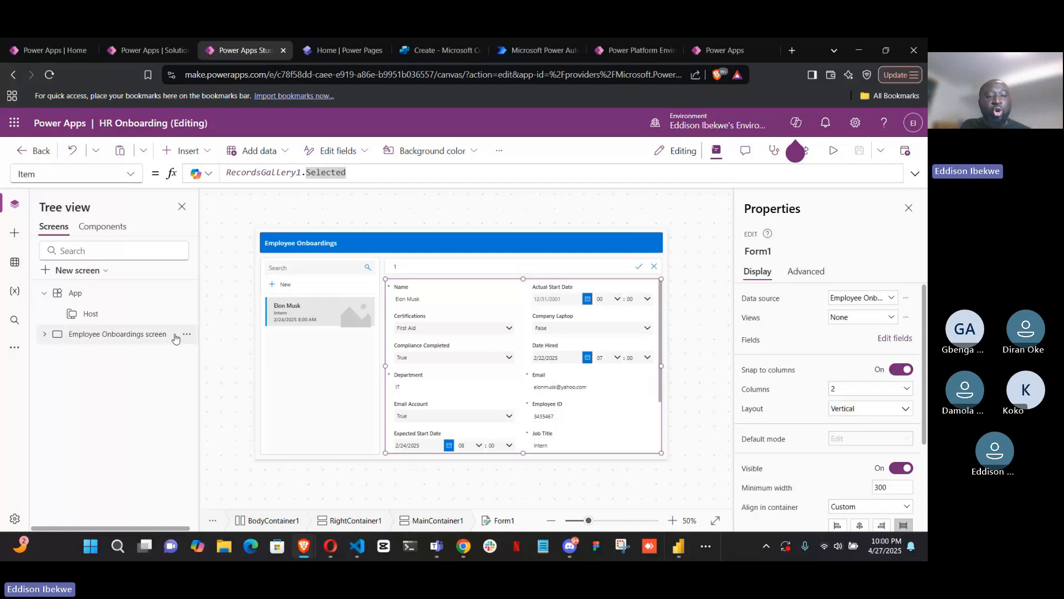
# Review the onboarding form's property list, including OnFailure, OnReset and OnSuccess
pyautogui.click(131, 174)
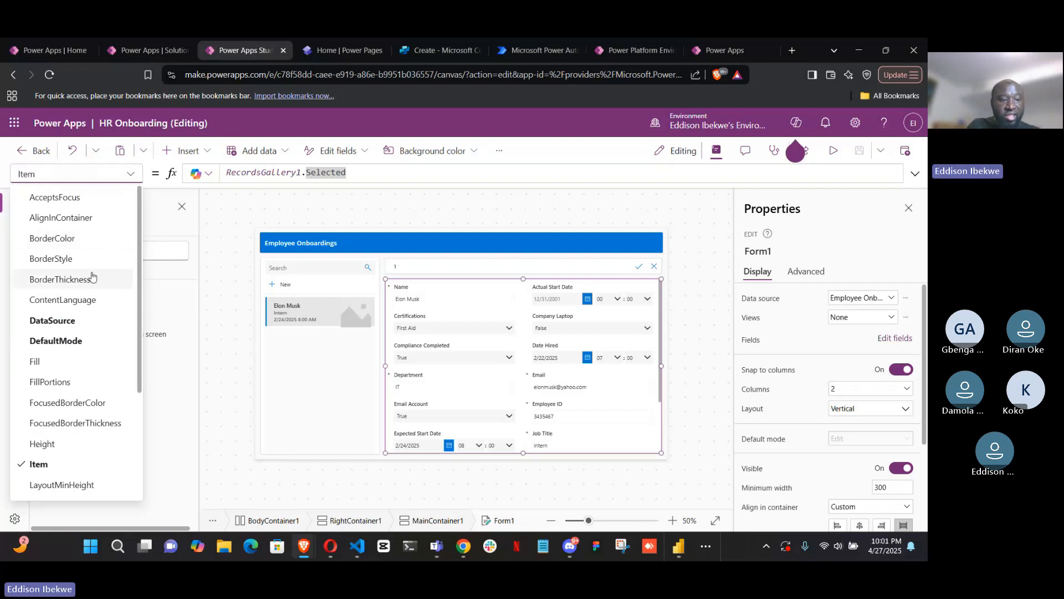
pyautogui.scroll(-3, 92, 283)
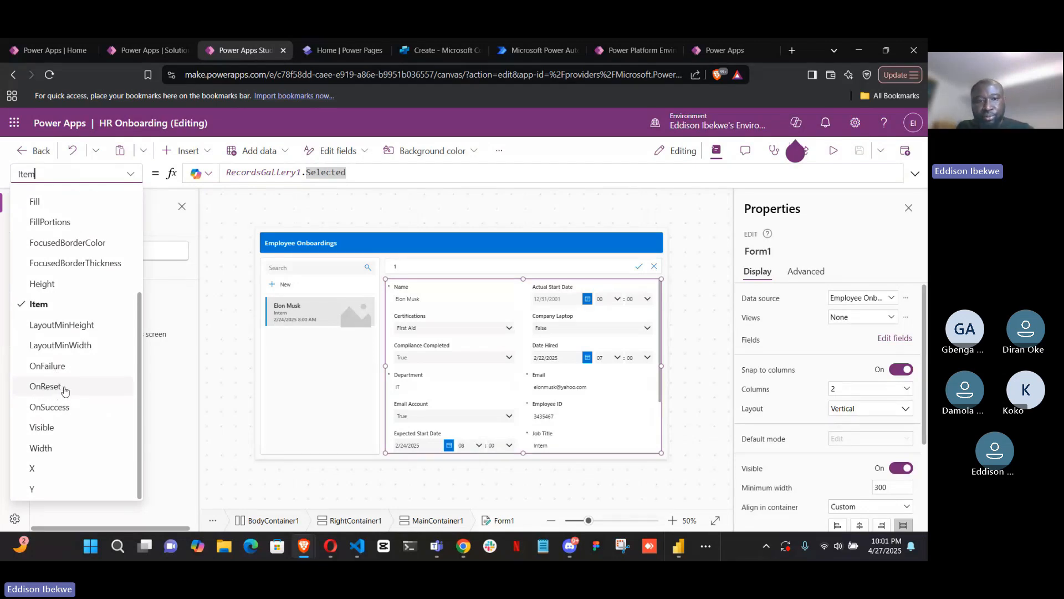
pyautogui.click(169, 430)
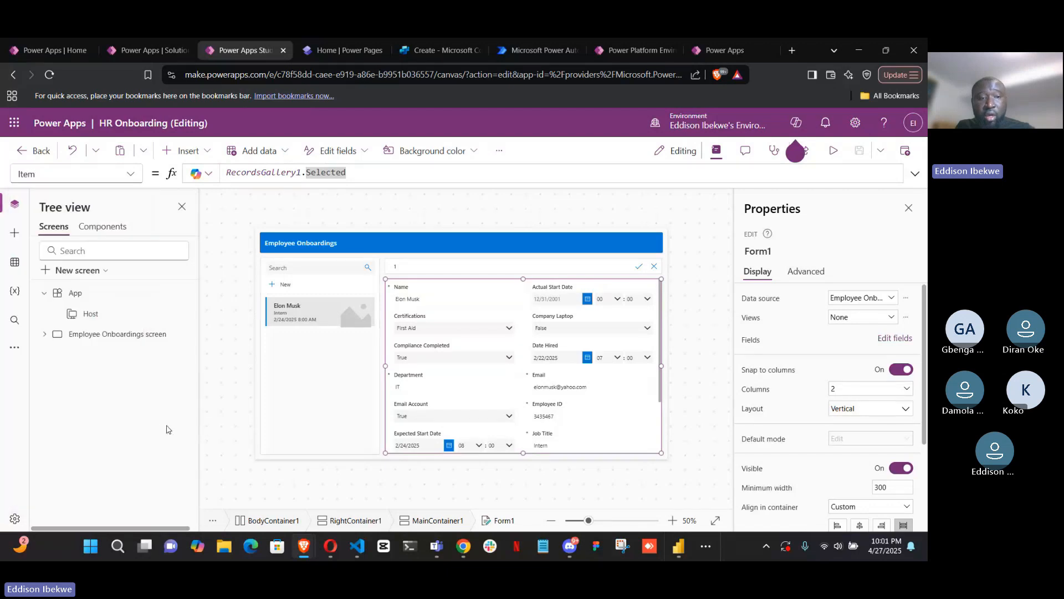
# Select the Employee Onboardings screen and review its available properties, including OnHidden and OnVisible
pyautogui.click(91, 339)
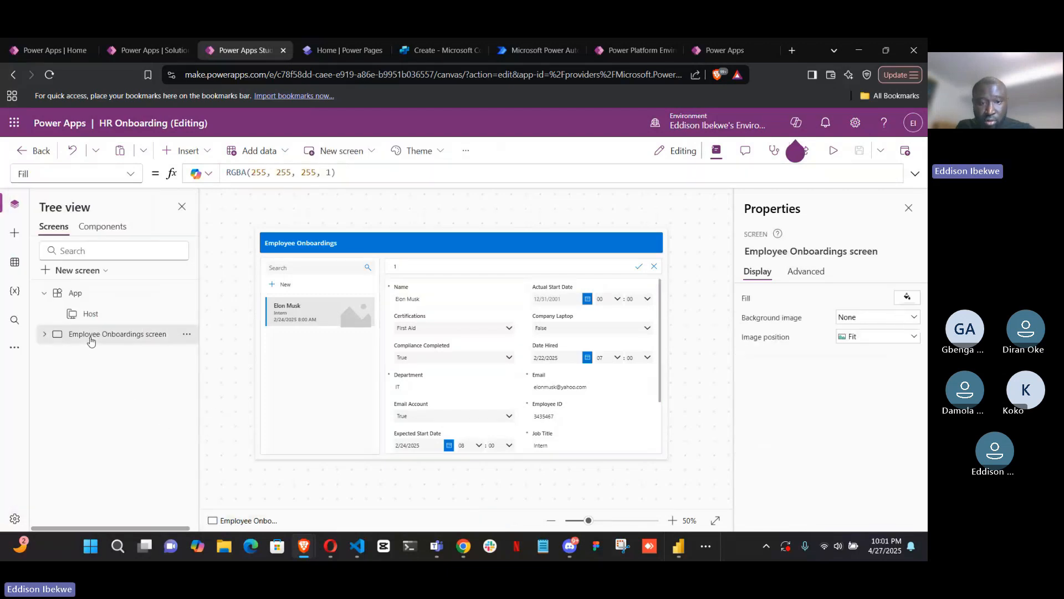
pyautogui.click(131, 174)
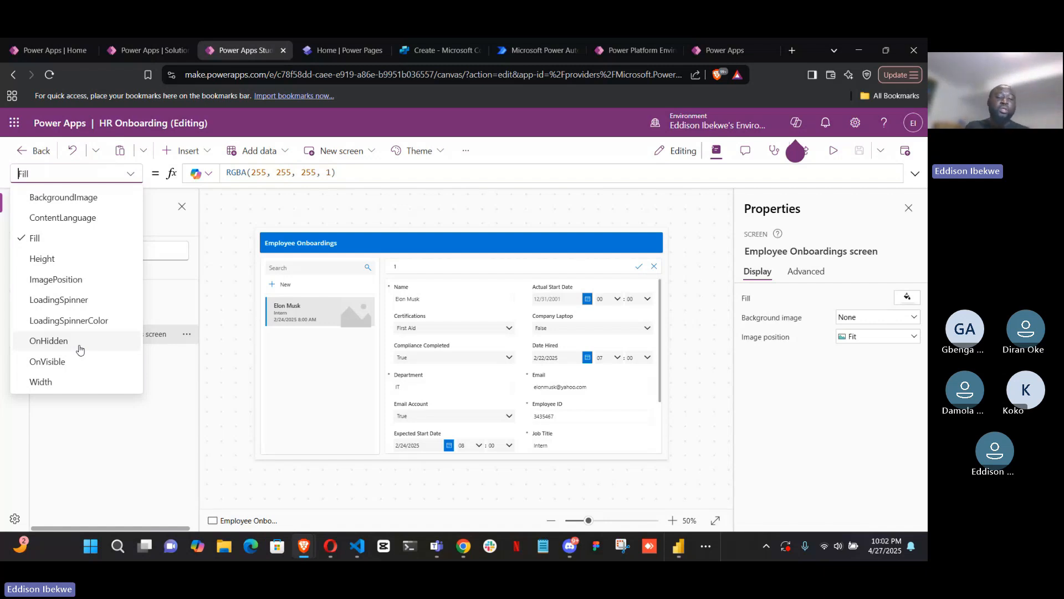
pyautogui.click(104, 454)
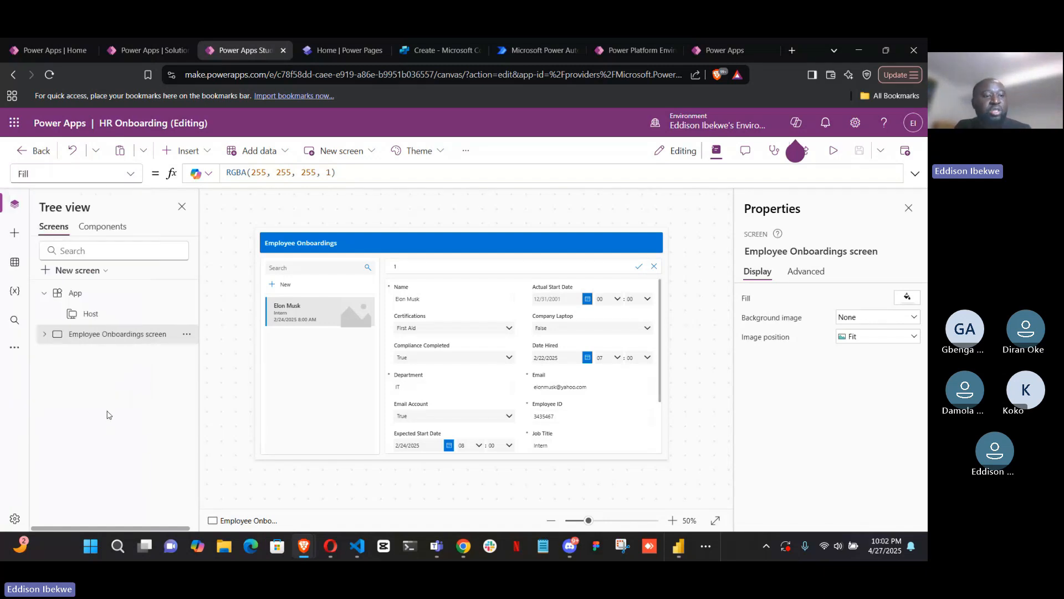
# Inspect the App object's OnStart property in the expanded formula bar and review the other App properties
pyautogui.click(75, 295)
pyautogui.click(133, 173)
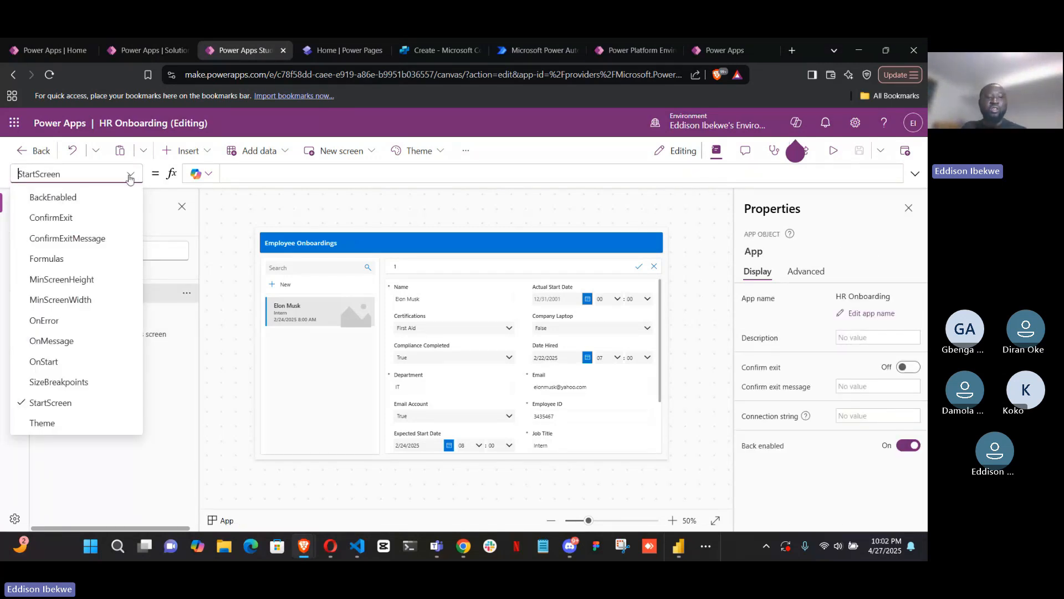
pyautogui.click(66, 361)
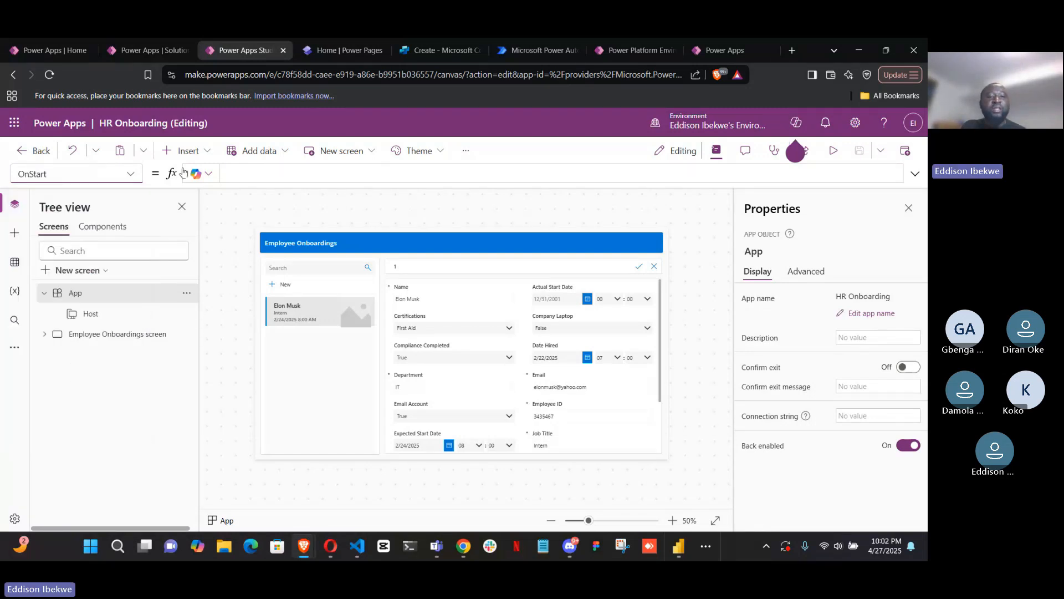
pyautogui.click(915, 174)
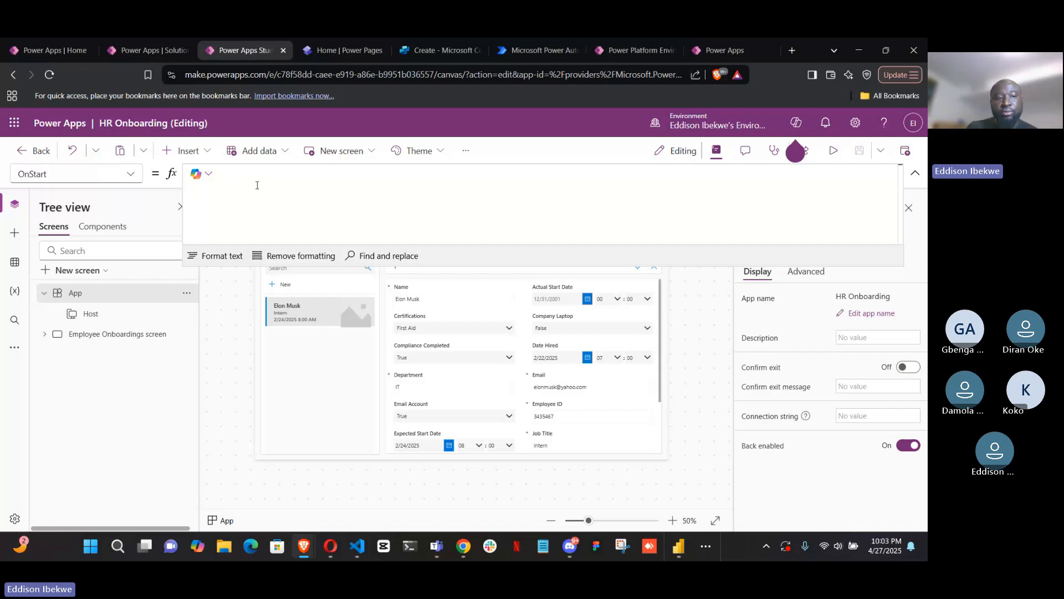
pyautogui.click(131, 177)
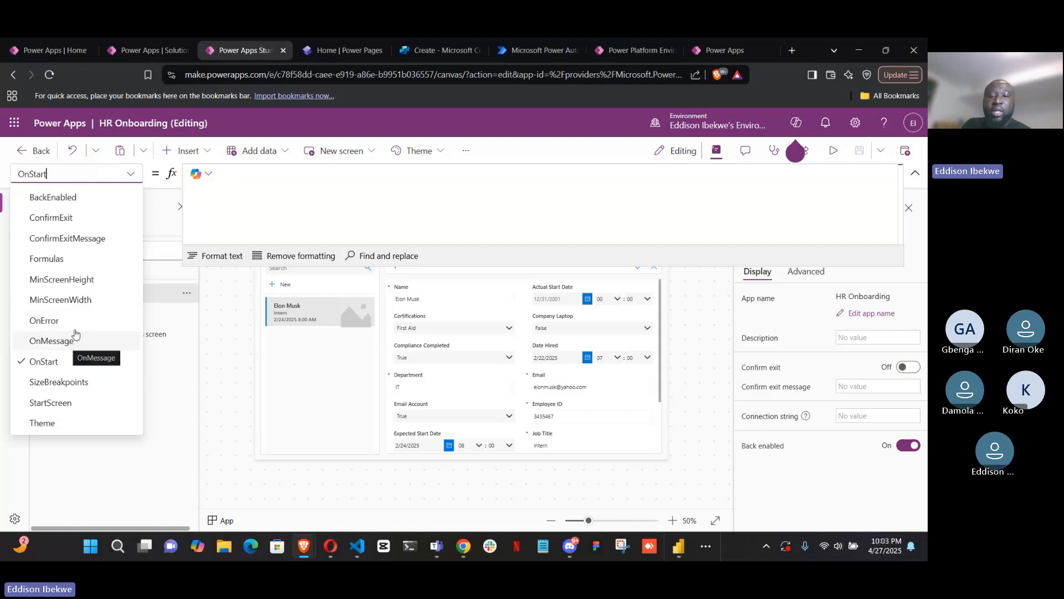
# Reselect the onboarding form, collapse the formula bar and review its properties from DataSource down to OnSuccess
pyautogui.click(662, 395)
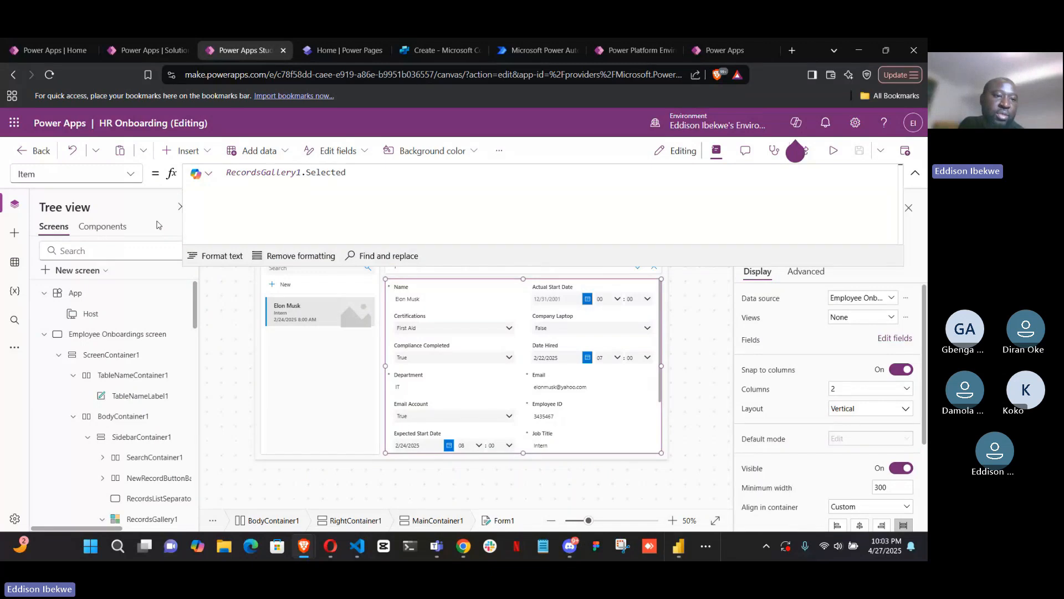
pyautogui.click(915, 172)
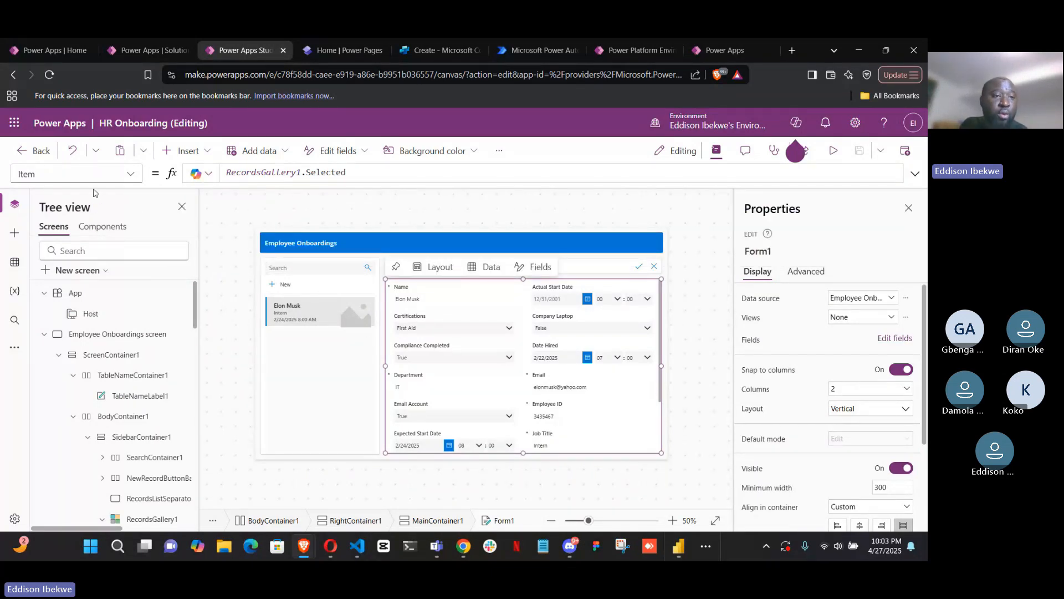
pyautogui.click(131, 174)
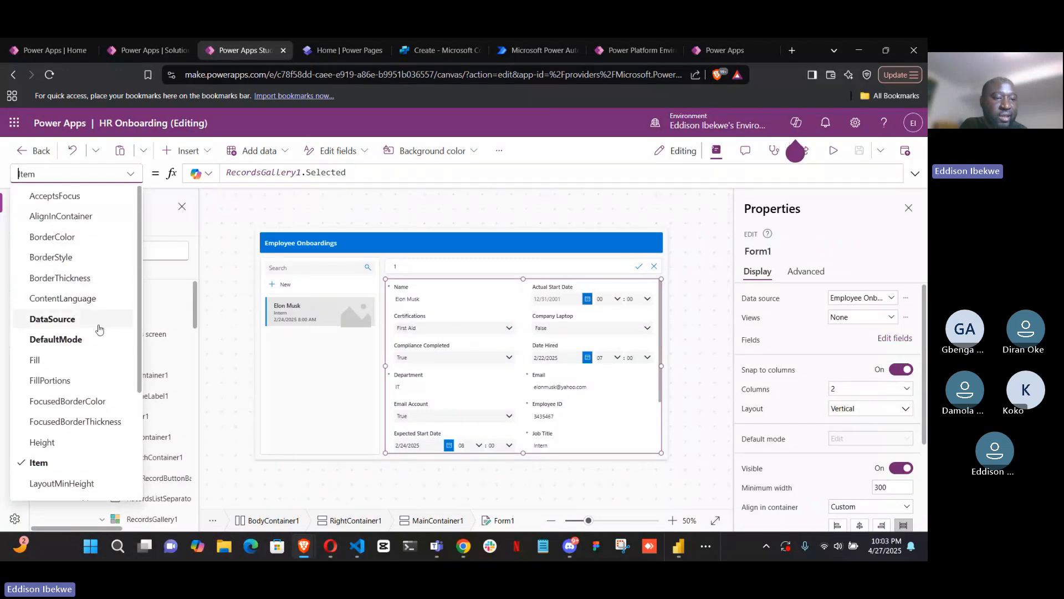
pyautogui.scroll(-4, 101, 342)
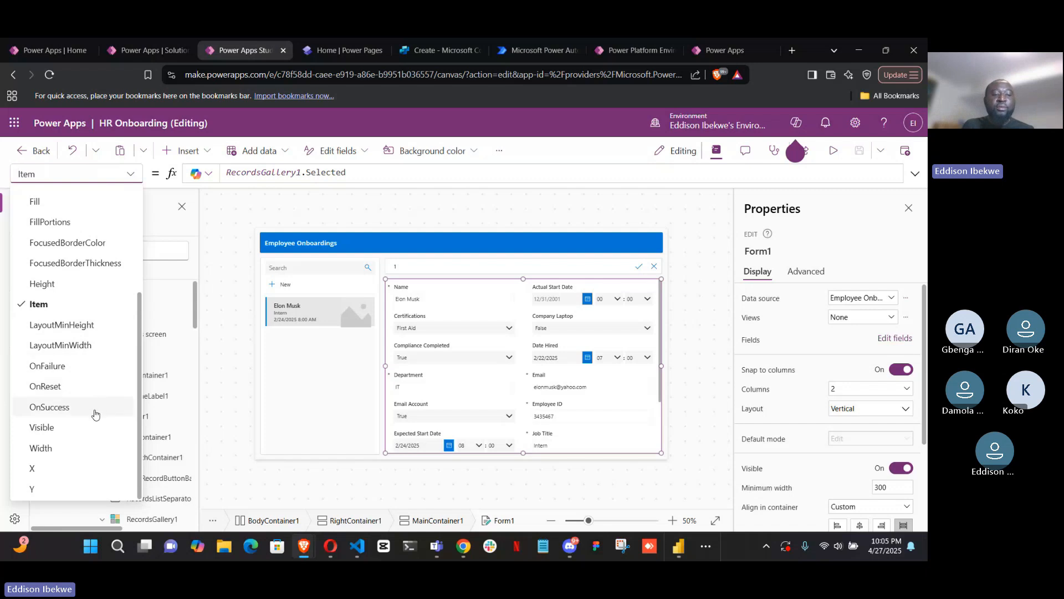
# Inspect the formula in the onboarding form's OnSuccess property
pyautogui.click(95, 409)
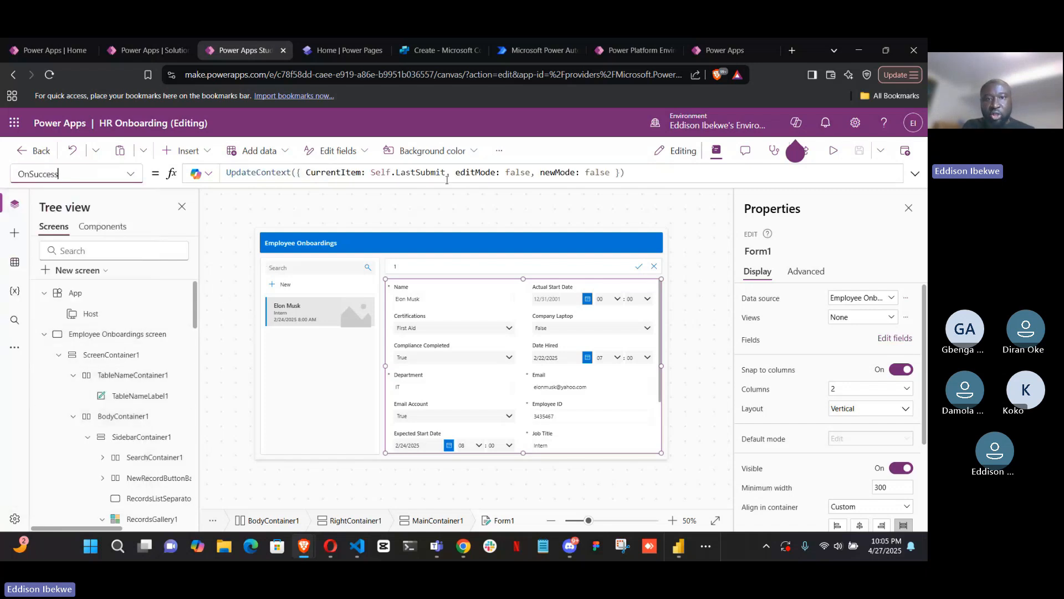
pyautogui.click(645, 172)
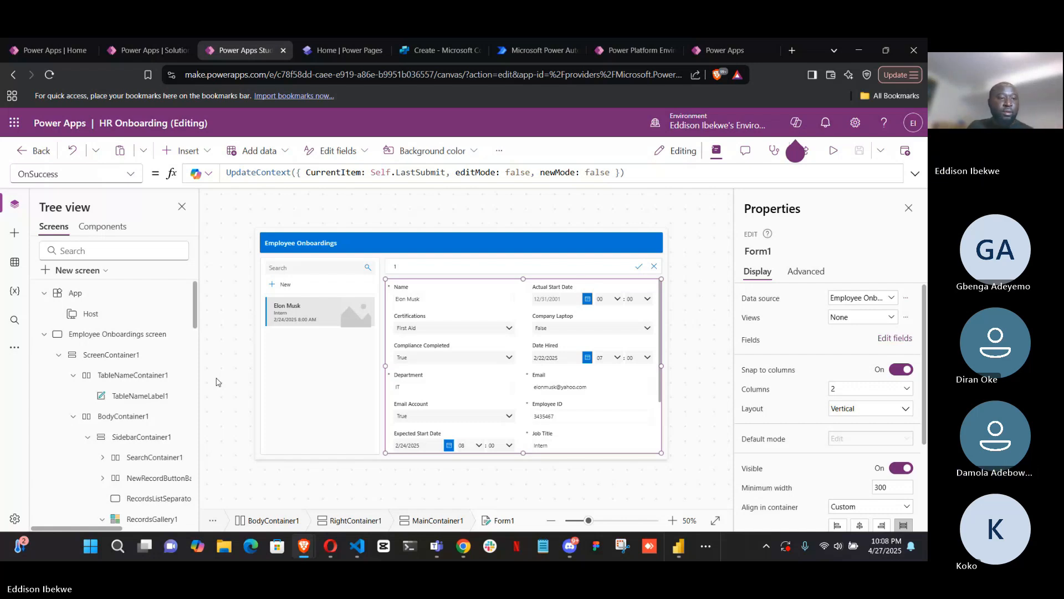
# Examine the hierarchy of containers and controls under the Employee Onboardings screen, leaving the screen's node collapsed
pyautogui.click(44, 334)
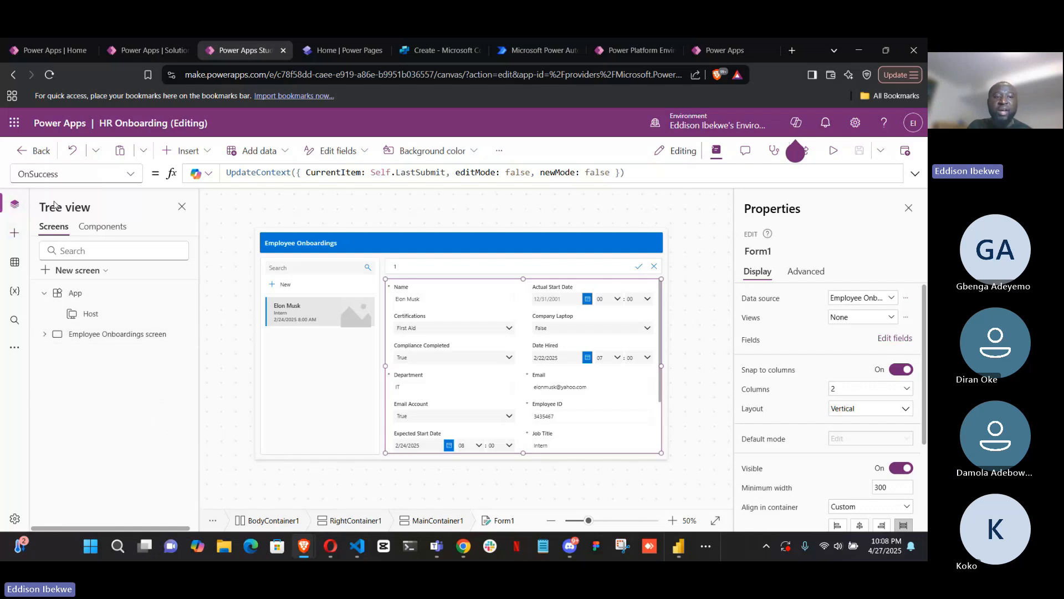
pyautogui.click(43, 336)
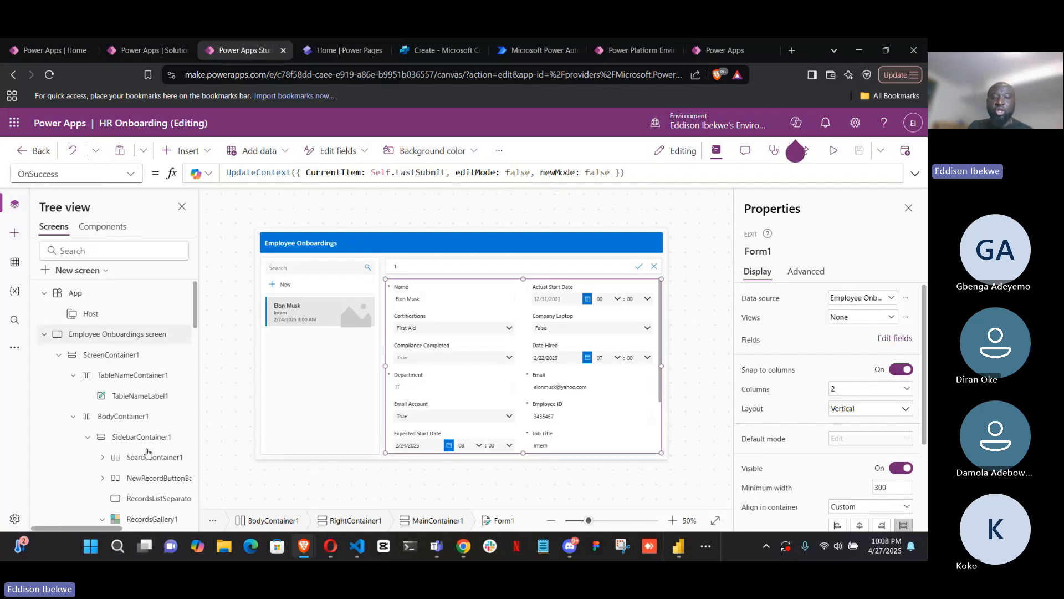
pyautogui.scroll(-10, 153, 439)
pyautogui.scroll(-5, 153, 440)
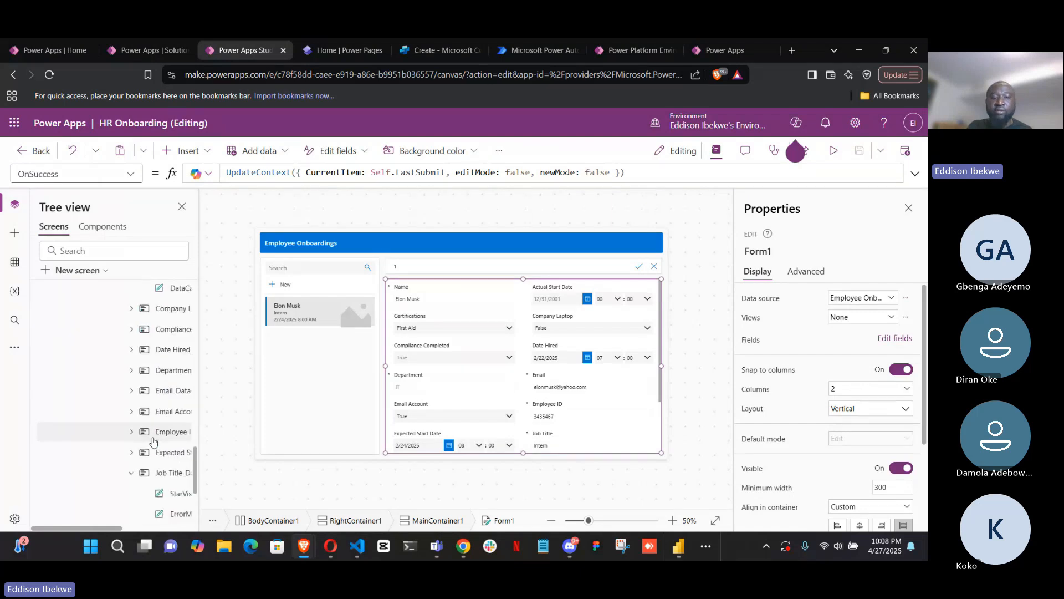
pyautogui.scroll(6, 154, 438)
pyautogui.scroll(10, 153, 437)
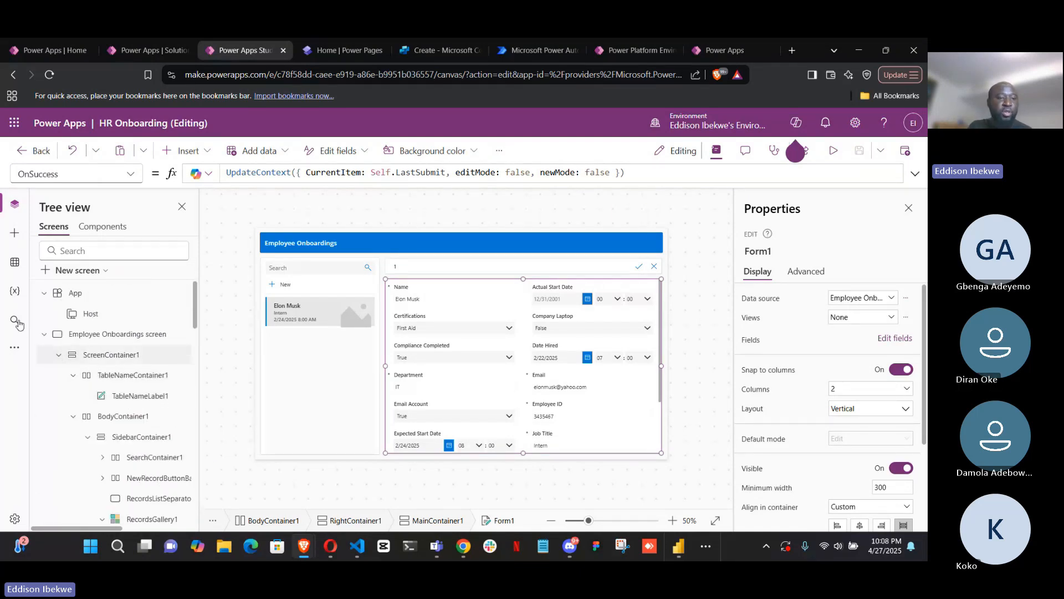
pyautogui.click(44, 335)
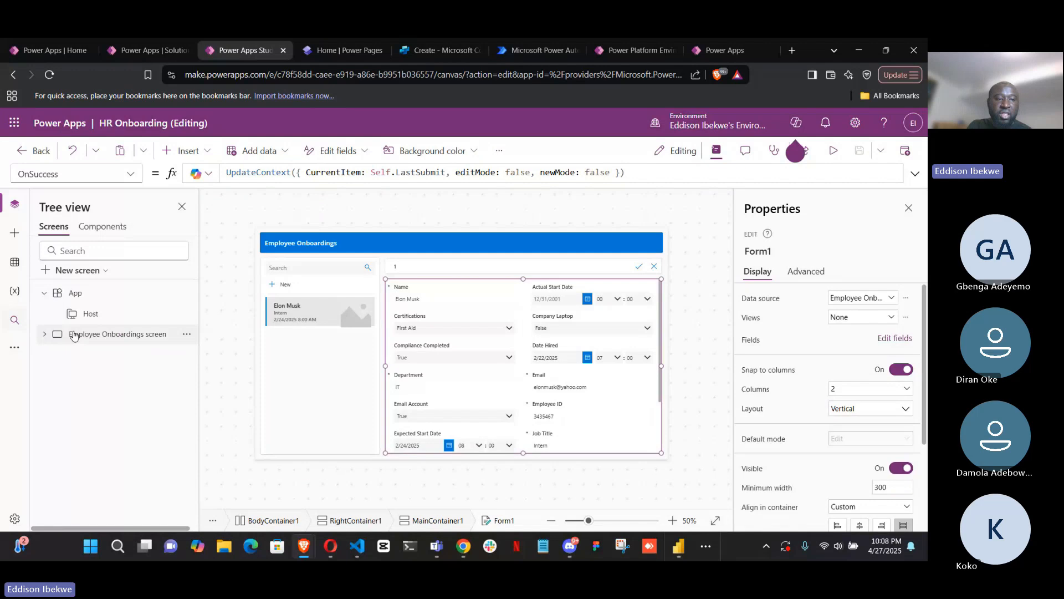
pyautogui.click(44, 335)
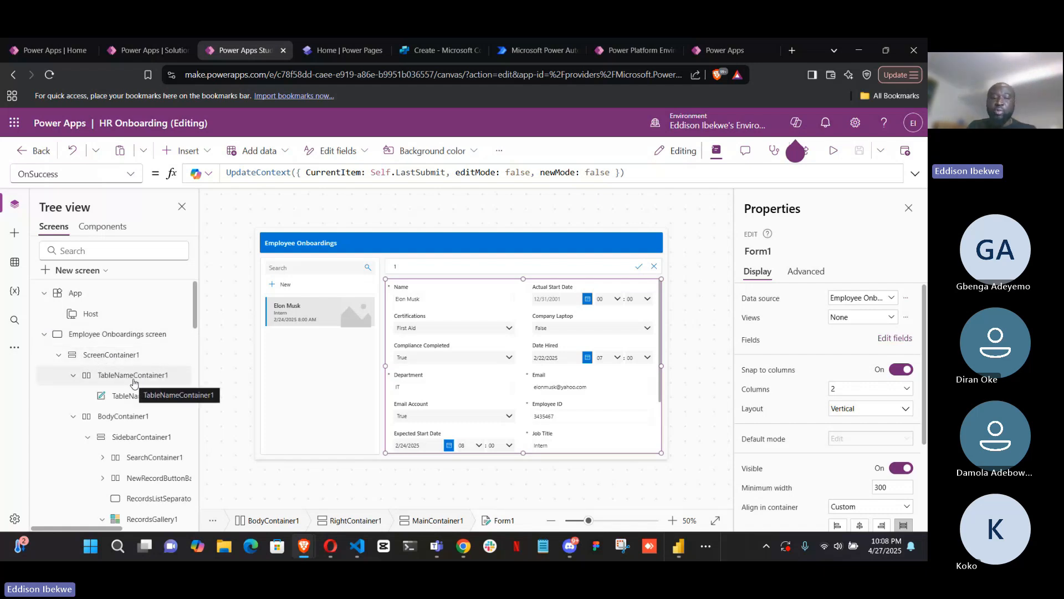
pyautogui.click(44, 335)
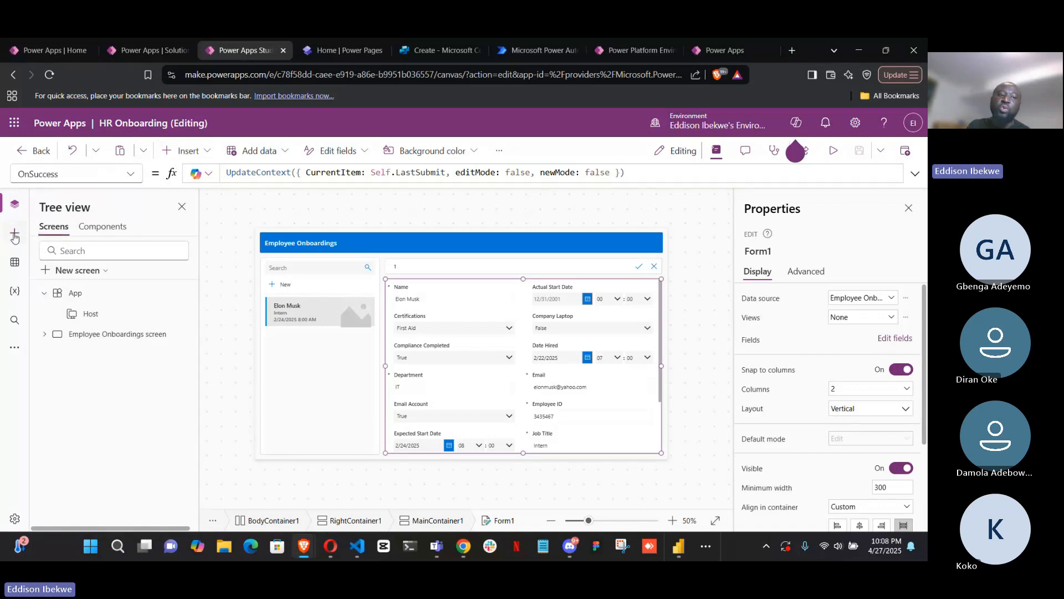
# Review the app's connected data sources and the Dataverse tables that can be added, then collapse the Tables group
pyautogui.click(16, 266)
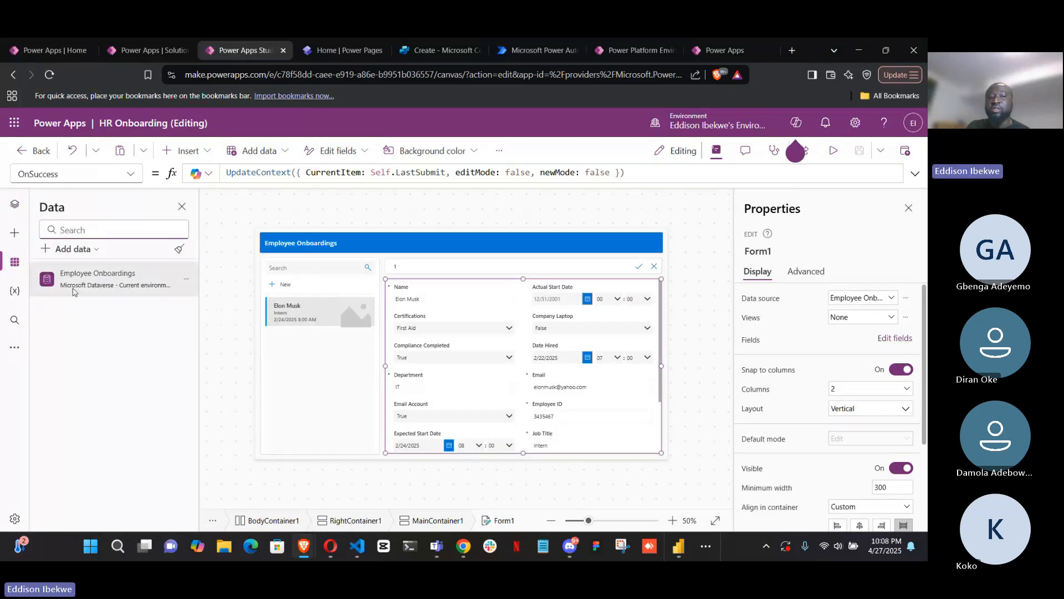
pyautogui.moveTo(75, 290)
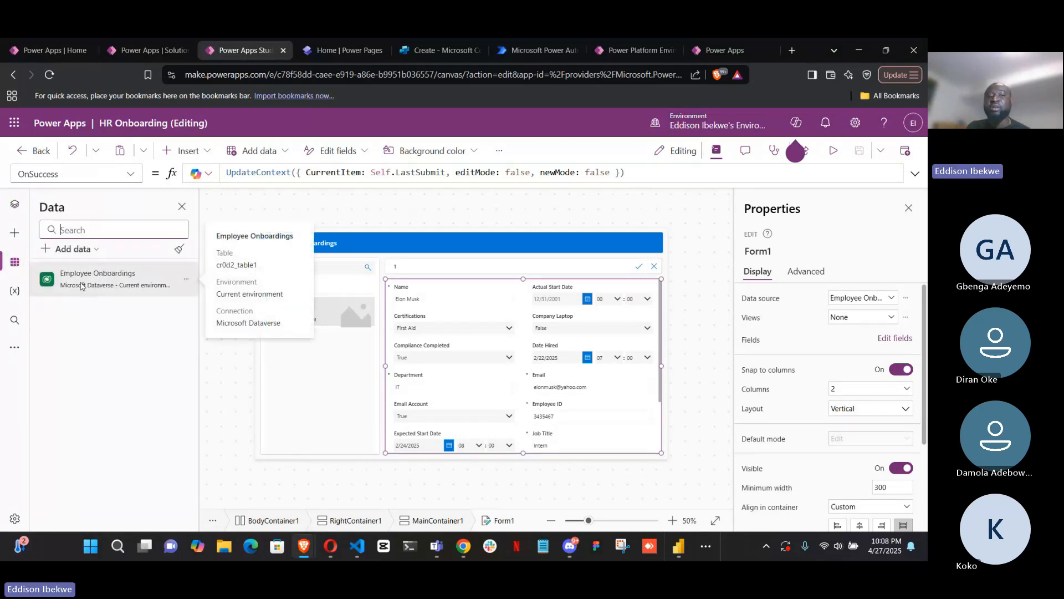
pyautogui.click(96, 252)
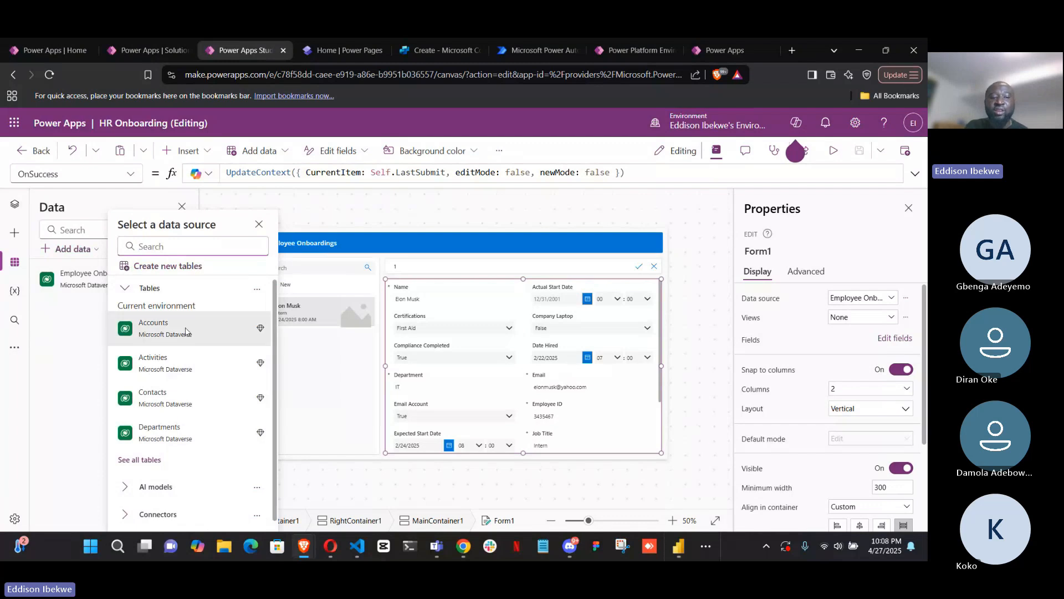
pyautogui.scroll(-1, 185, 388)
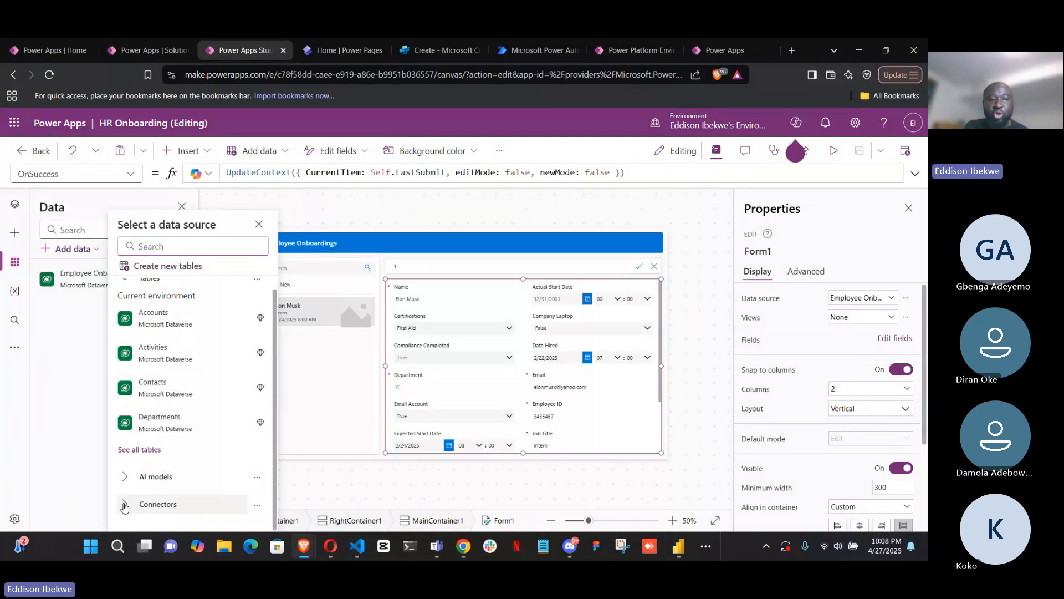
pyautogui.scroll(1, 123, 291)
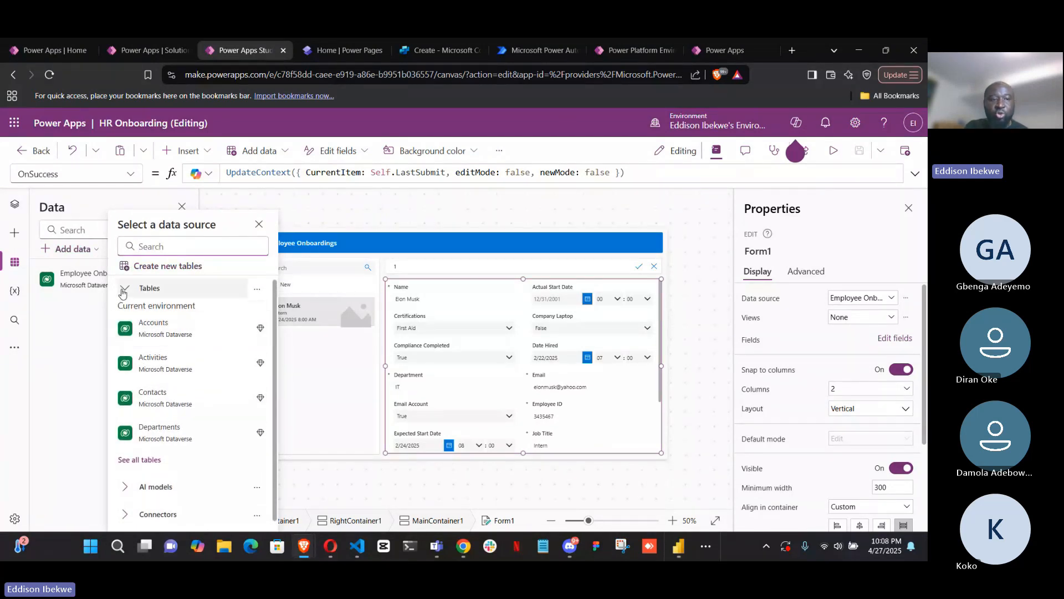
pyautogui.click(123, 291)
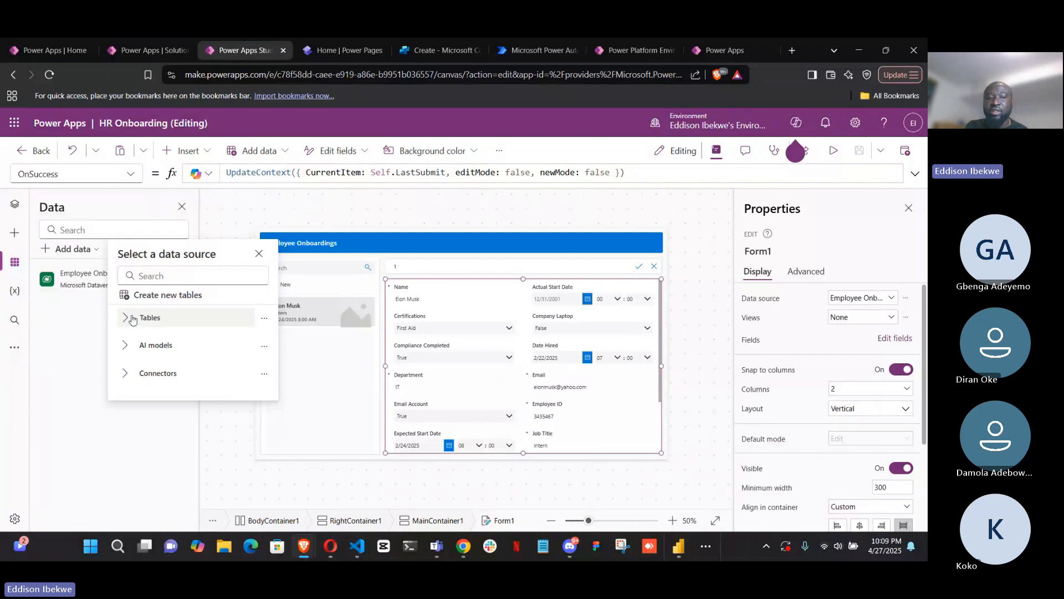
# Browse the full list of available connectors for adding data, and close the data source picker without choosing one
pyautogui.click(123, 373)
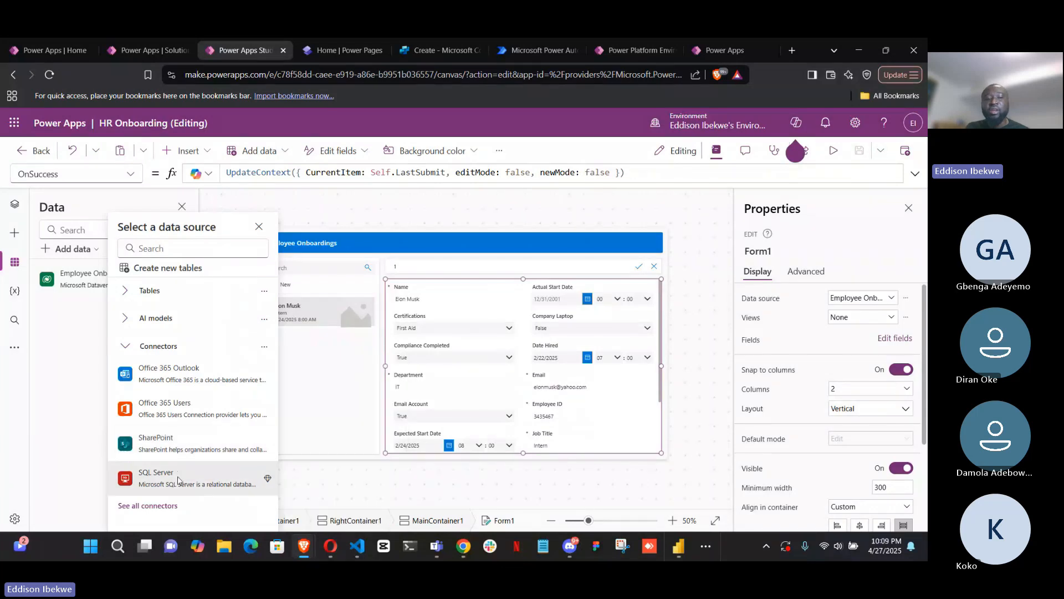
pyautogui.moveTo(176, 478)
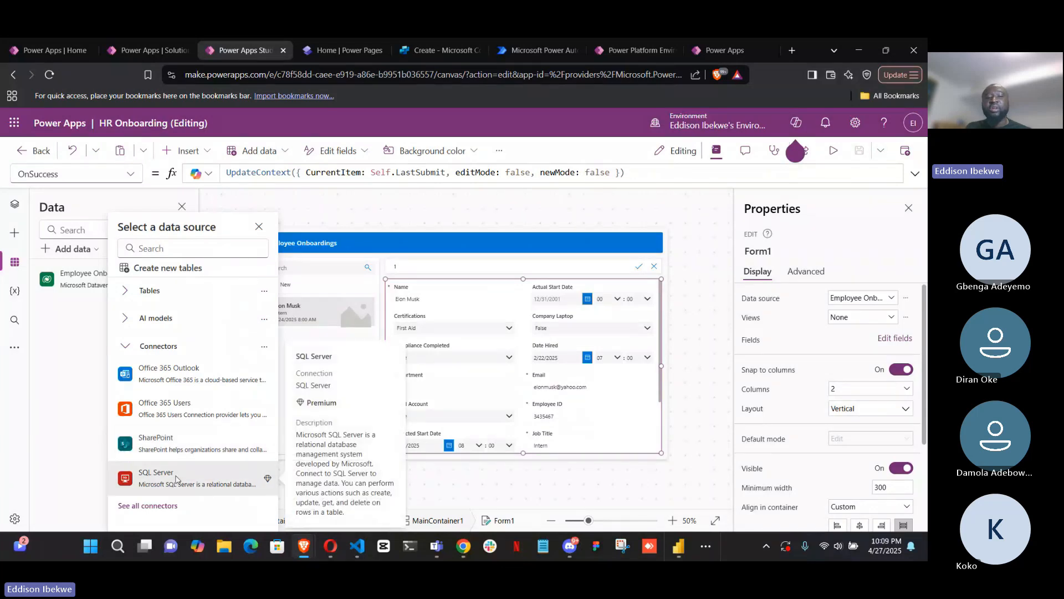
pyautogui.click(160, 507)
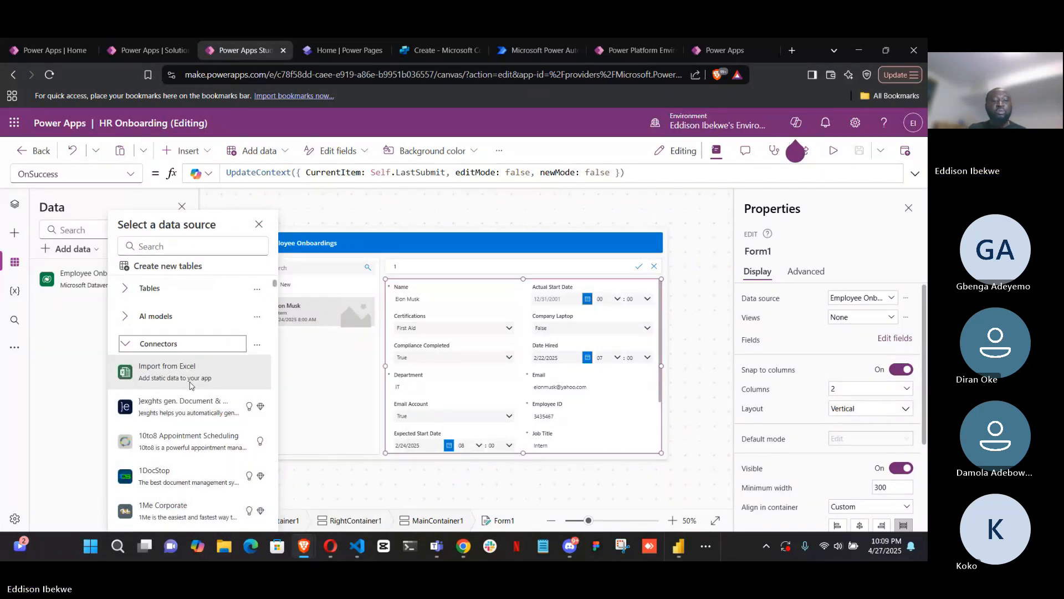
pyautogui.scroll(-1, 190, 390)
pyautogui.scroll(-3, 190, 390)
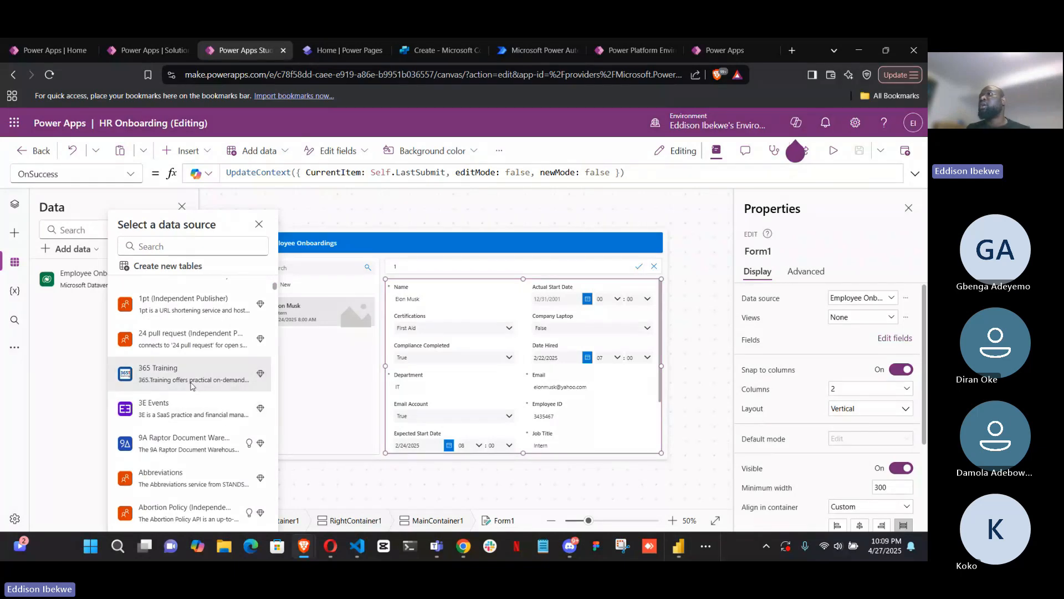
pyautogui.scroll(-8, 191, 388)
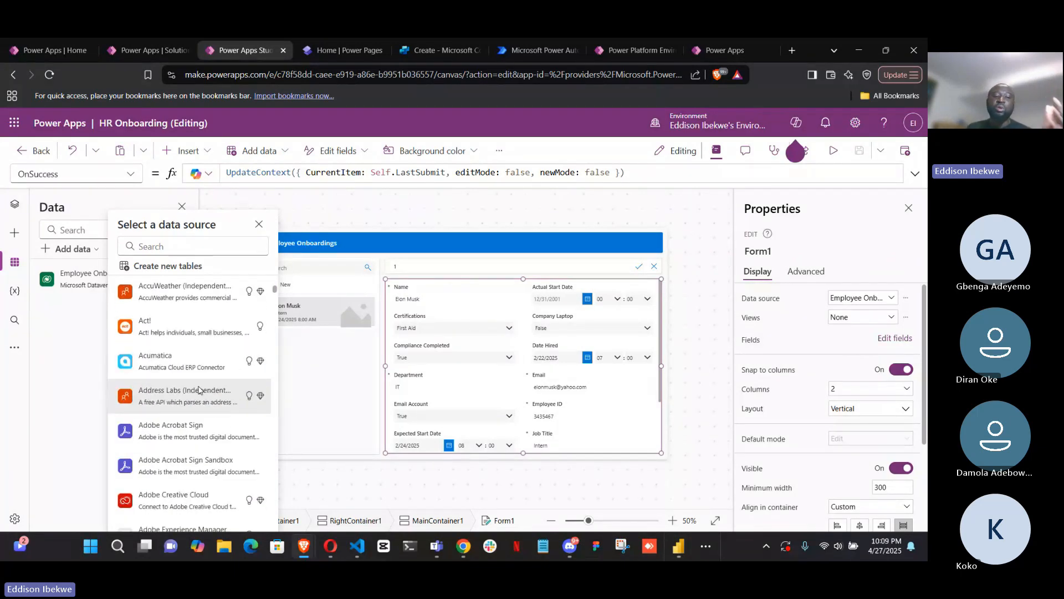
pyautogui.scroll(1, 199, 392)
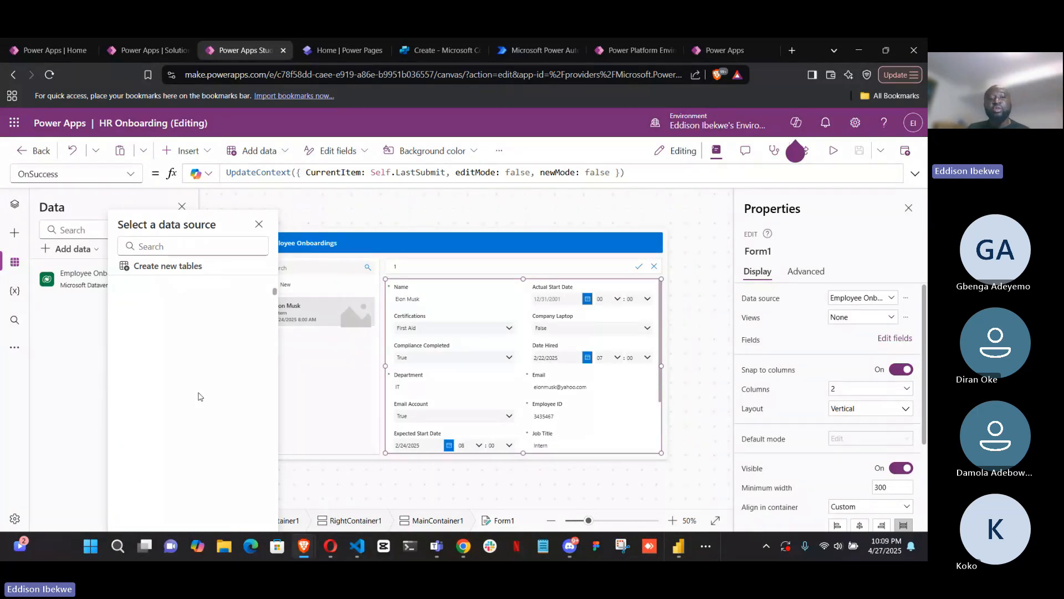
pyautogui.scroll(4, 200, 394)
pyautogui.scroll(-5, 199, 395)
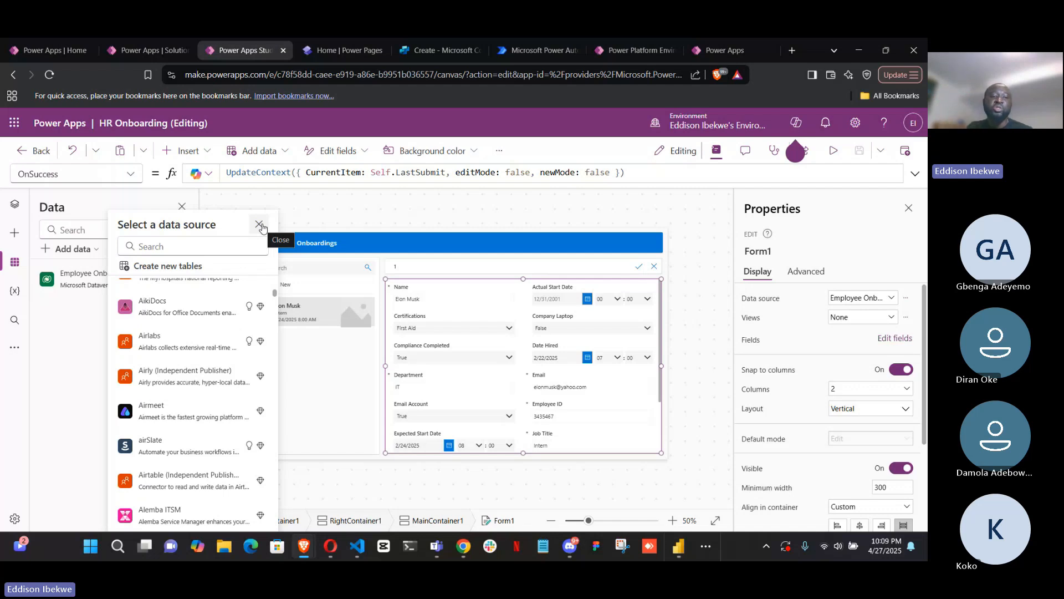
pyautogui.click(259, 225)
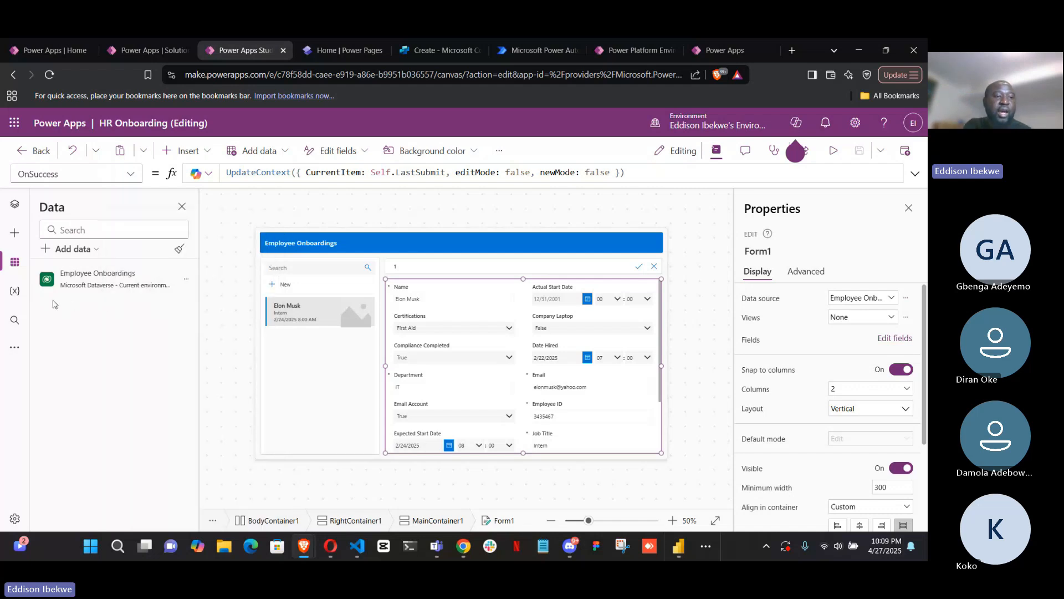
# Review the app's variables by expanding and collapsing the context variables, component variables and collections groups
pyautogui.click(14, 292)
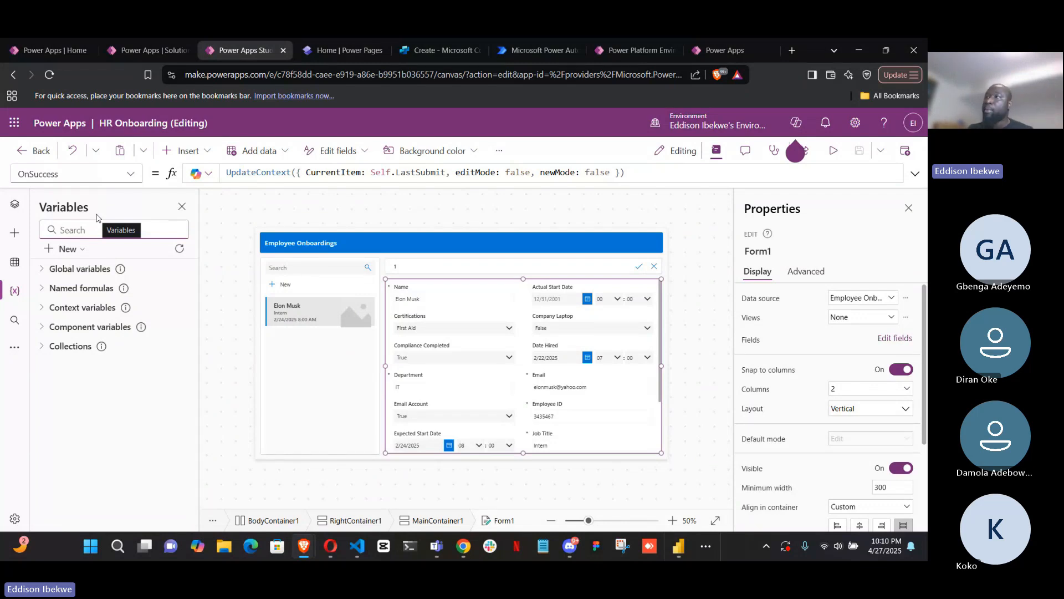
pyautogui.click(42, 308)
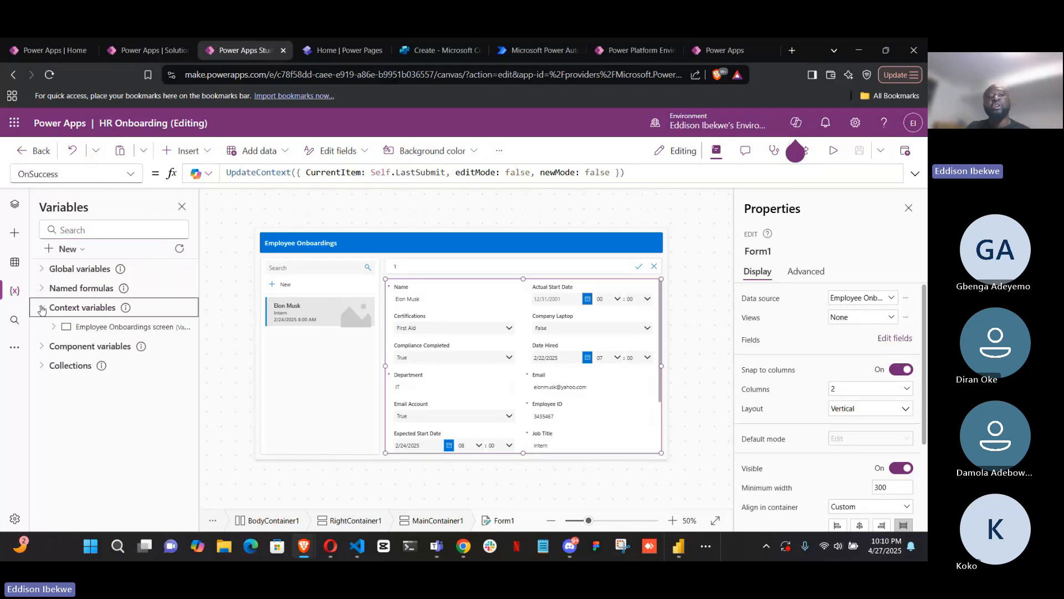
pyautogui.click(41, 308)
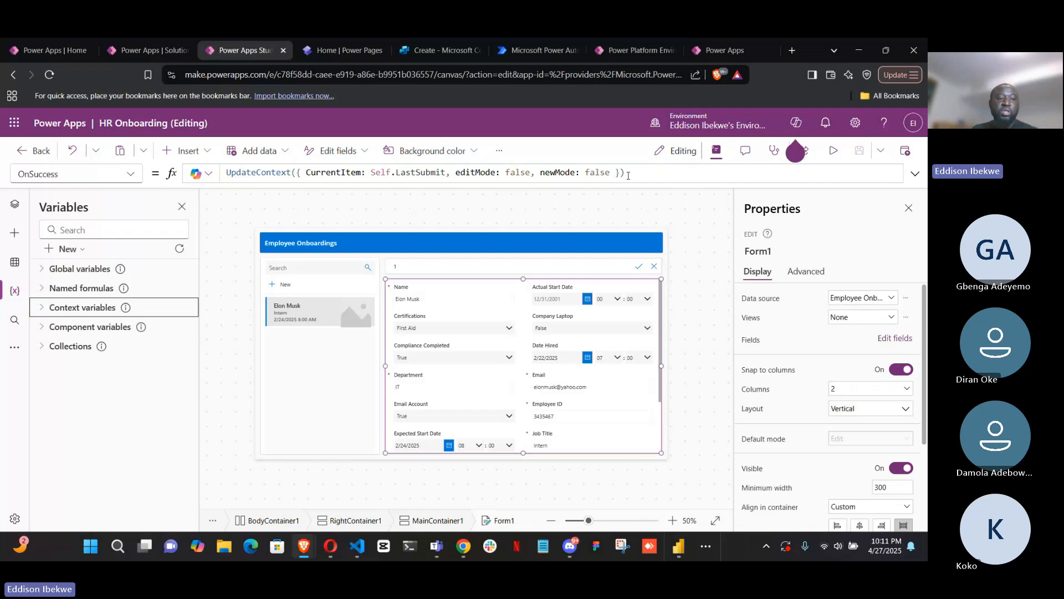
pyautogui.click(41, 329)
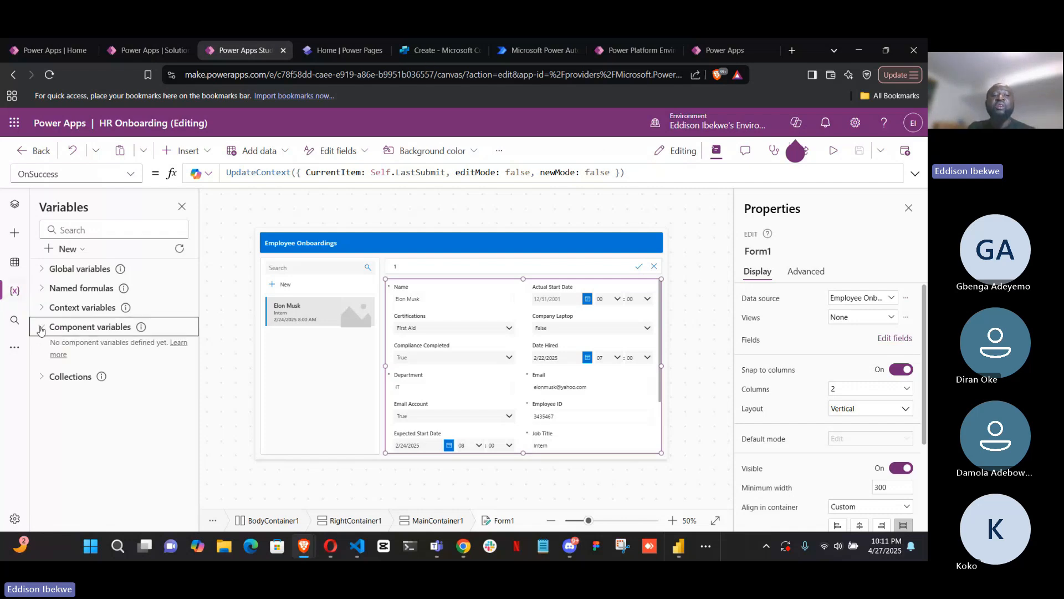
pyautogui.click(41, 328)
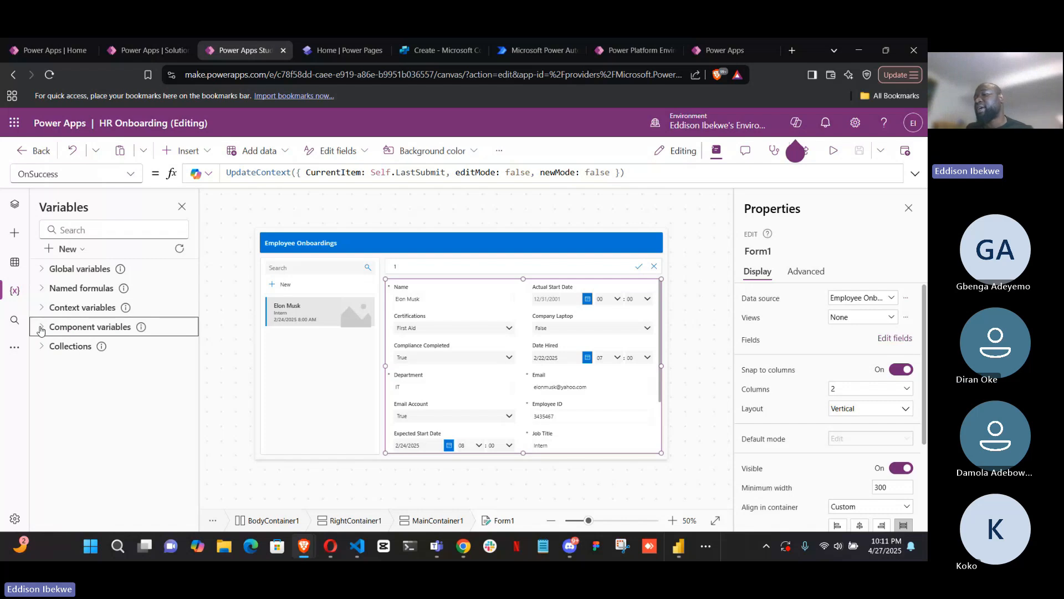
pyautogui.click(41, 347)
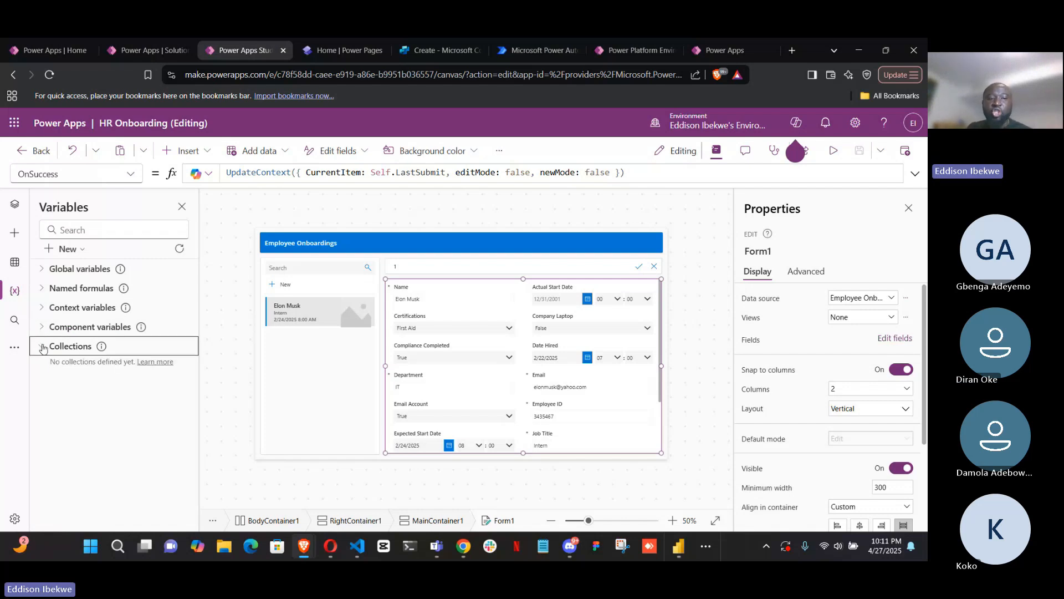
pyautogui.click(41, 347)
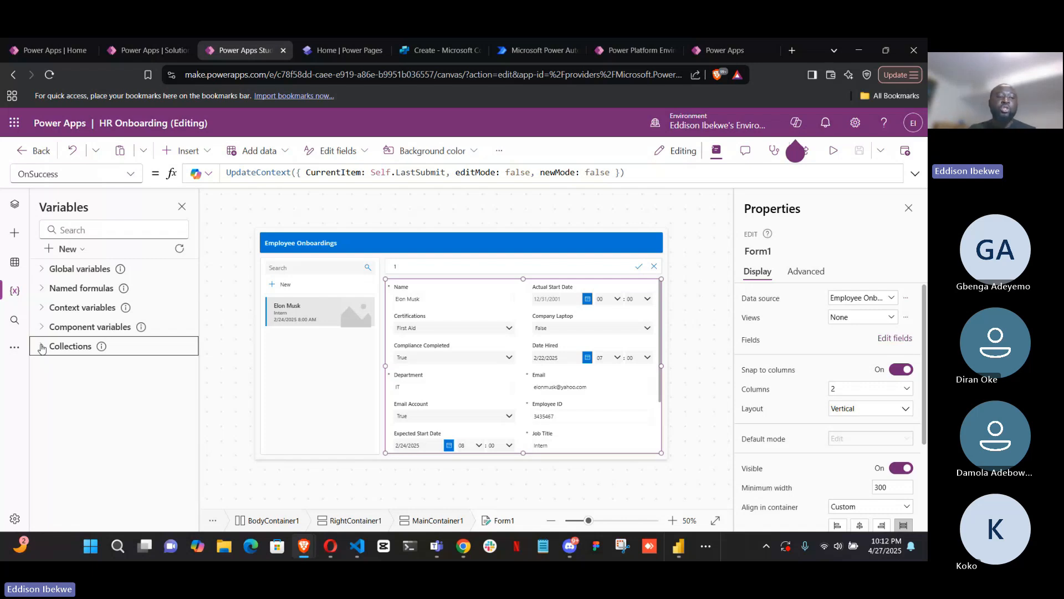
# Look at the app-wide Find and Replace search and the additional Media, Power Automate and Advanced tools options
pyautogui.click(11, 323)
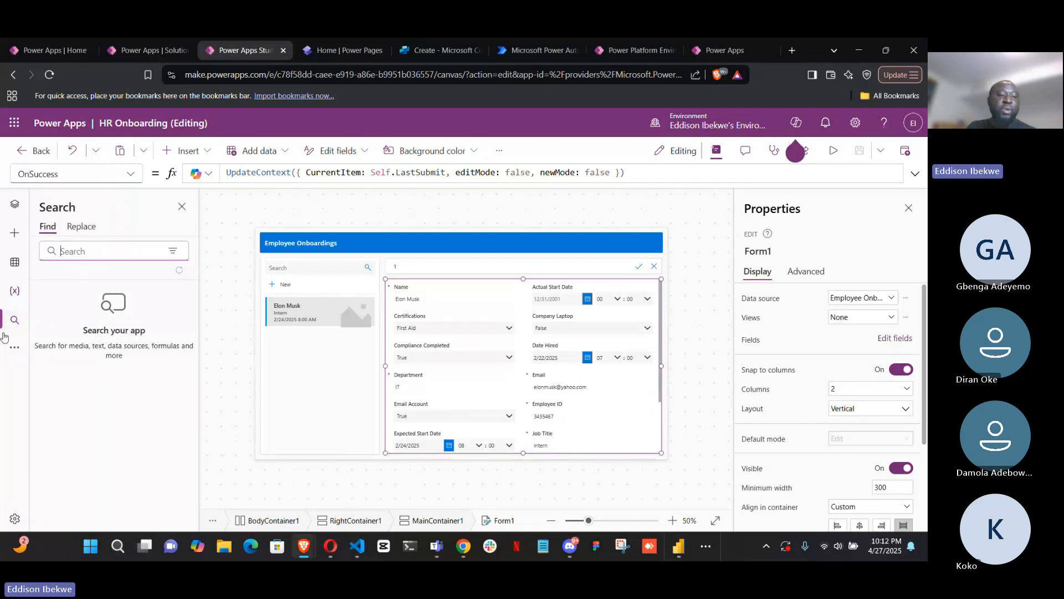
pyautogui.click(15, 348)
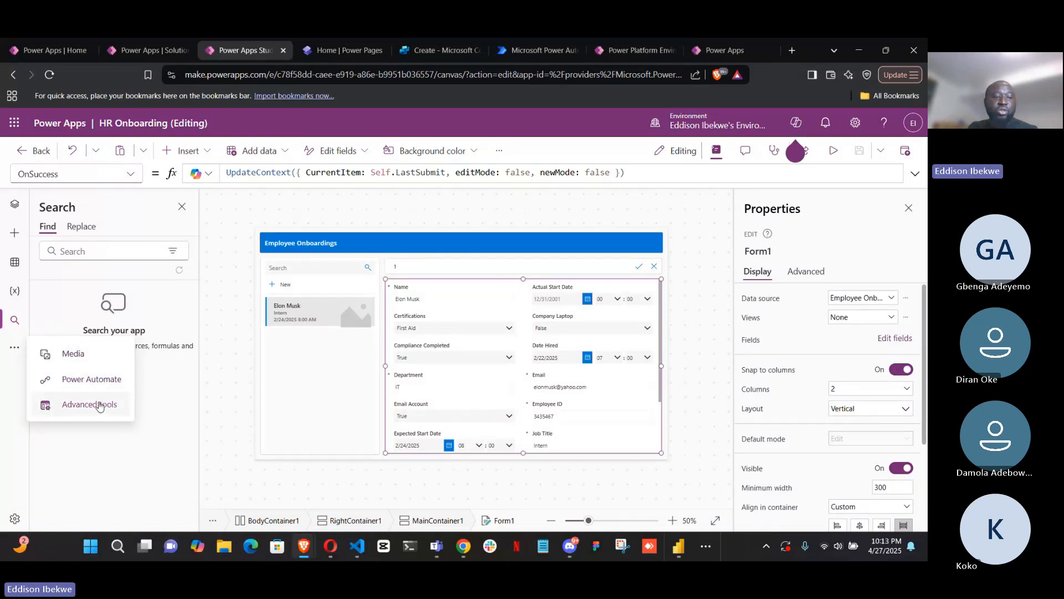
# Open the app settings and review the Display orientation options, keeping Landscape selected
pyautogui.click(14, 519)
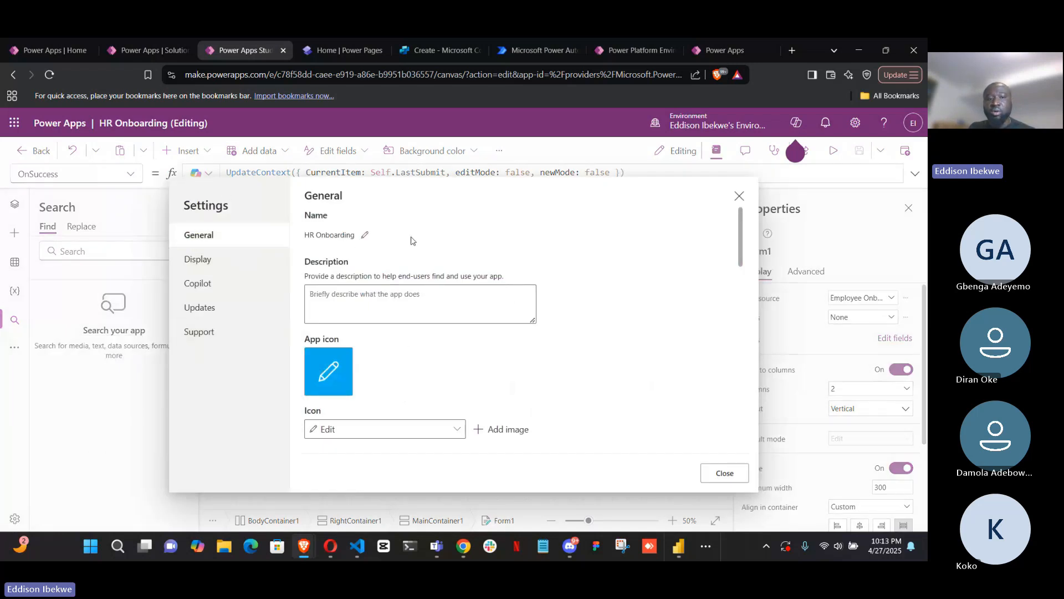
pyautogui.click(247, 262)
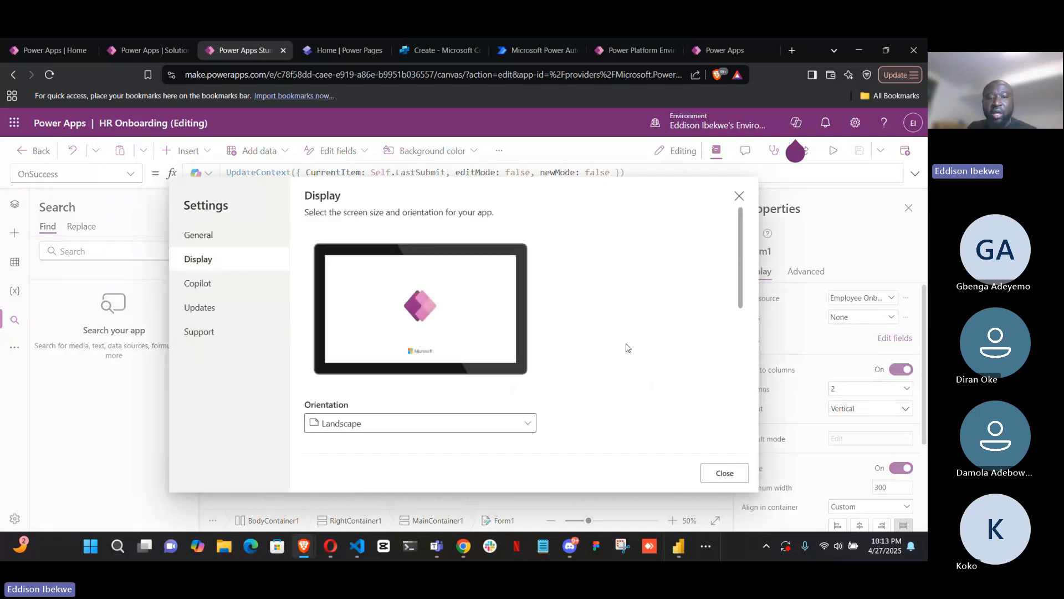
pyautogui.click(530, 424)
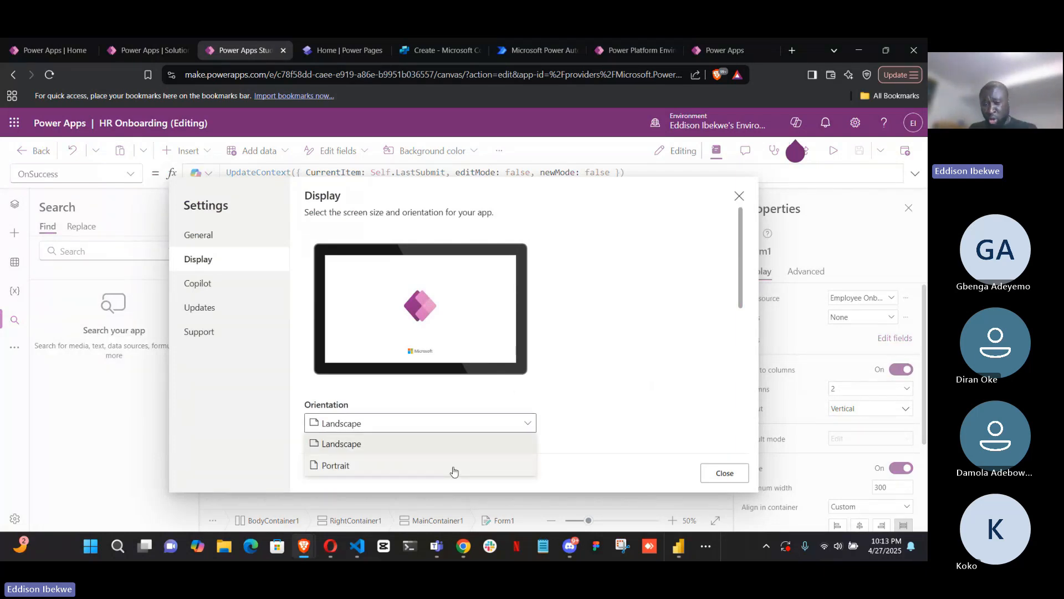
pyautogui.click(465, 440)
# Review the Copilot connection choices, the Updates feature list and the Support details with helpful links in the app settings
pyautogui.click(209, 284)
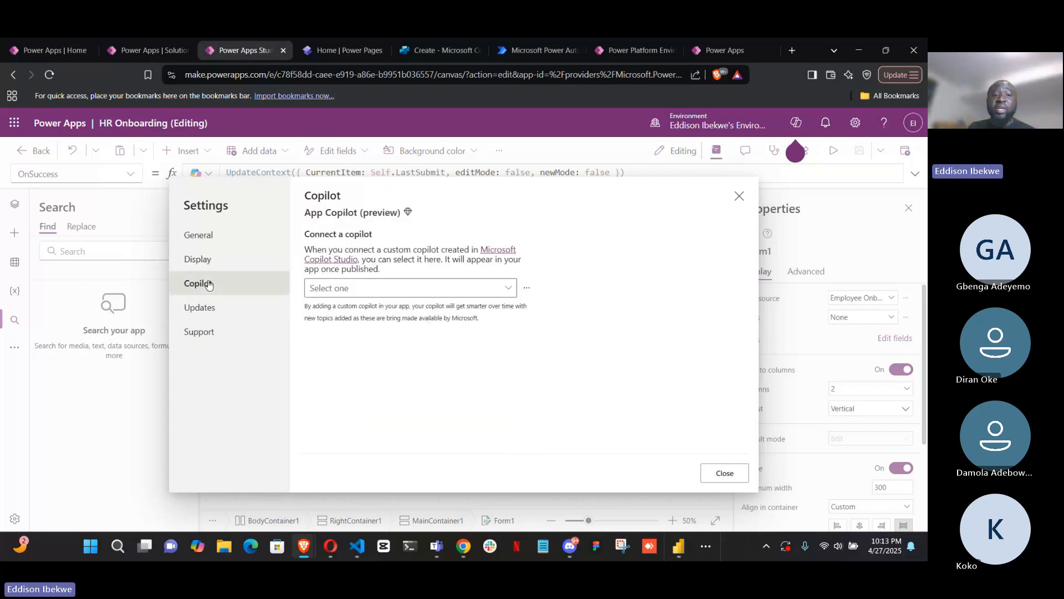
pyautogui.click(504, 289)
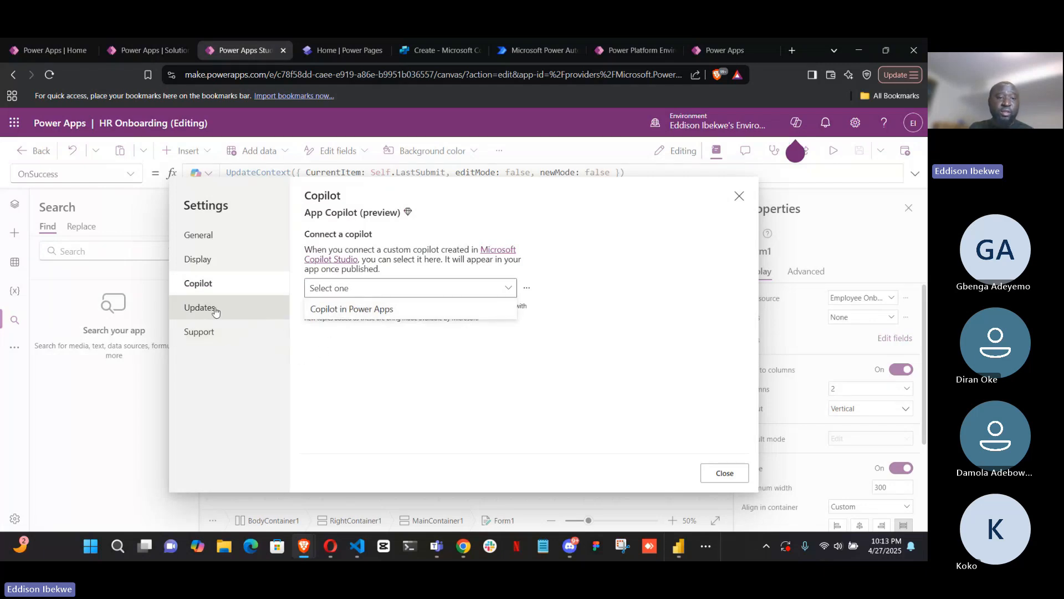
pyautogui.click(216, 313)
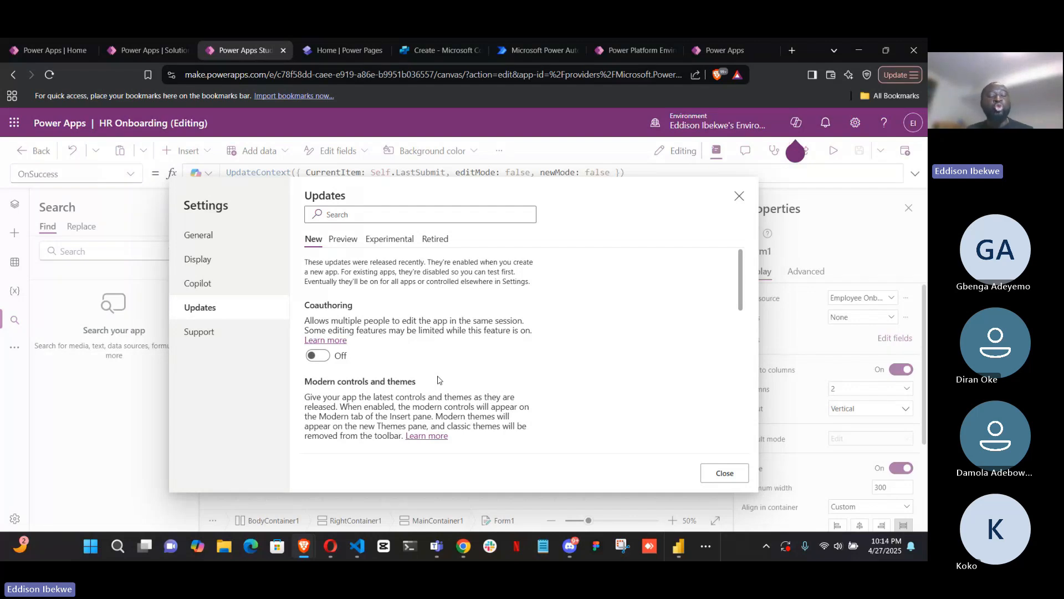
pyautogui.click(228, 335)
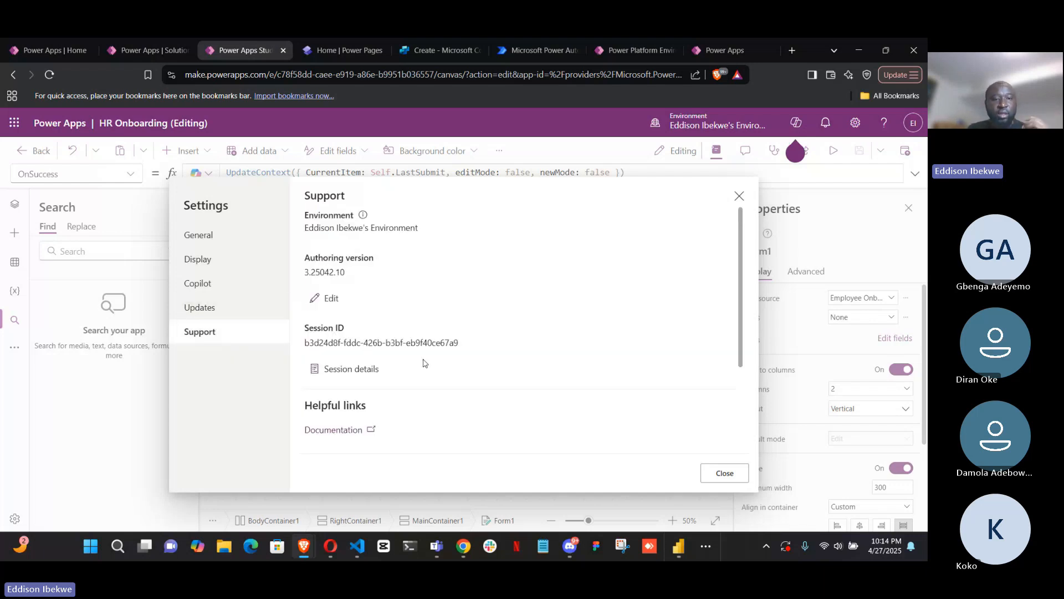
pyautogui.scroll(-2, 425, 361)
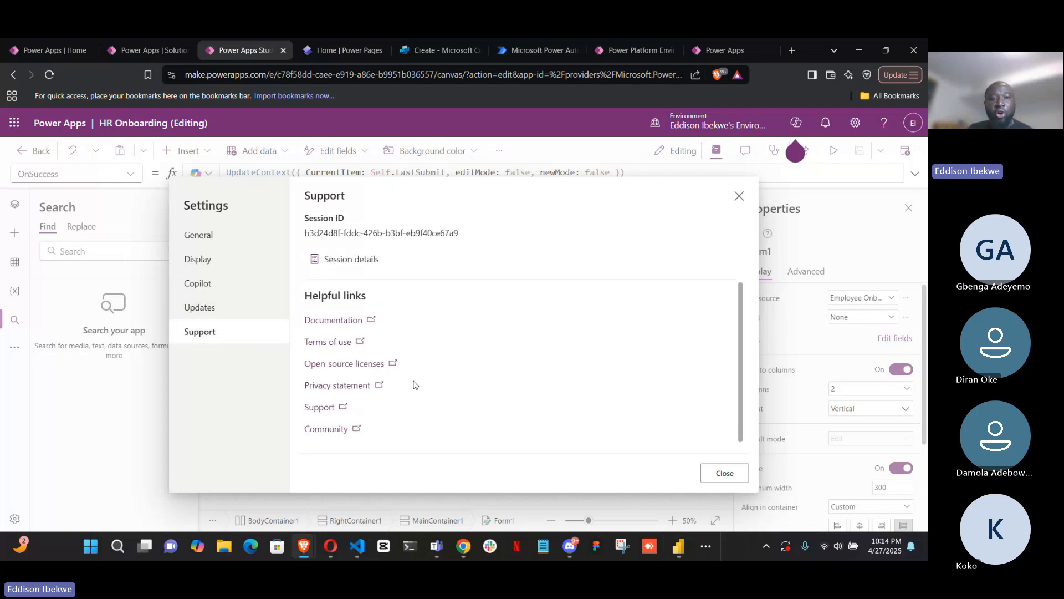
pyautogui.scroll(3, 413, 384)
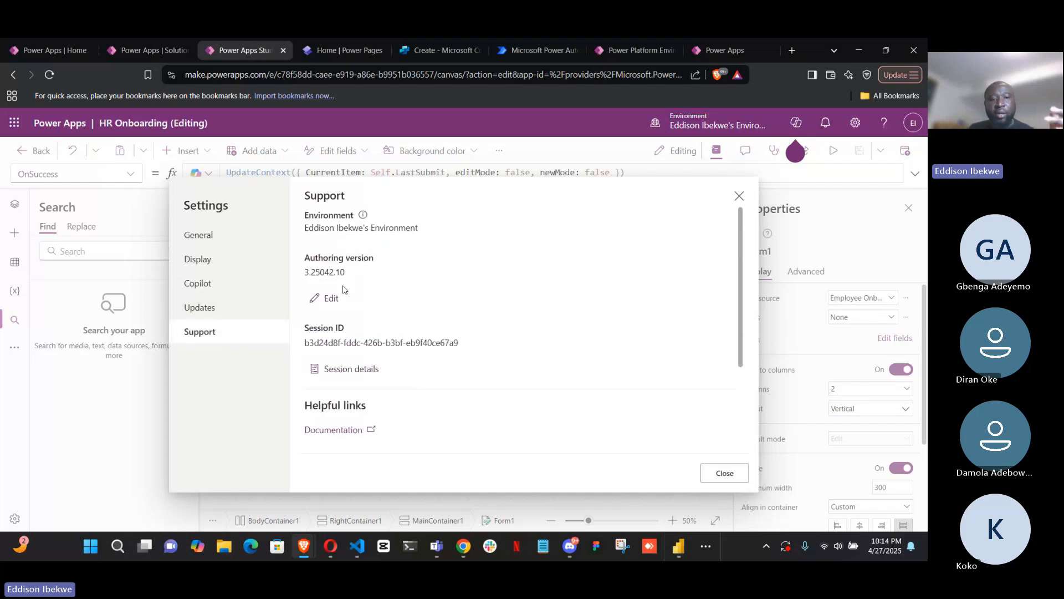
# In the General settings, try a data row limit of 2000000, and reduce it to 2000
pyautogui.click(223, 245)
pyautogui.scroll(-3, 540, 391)
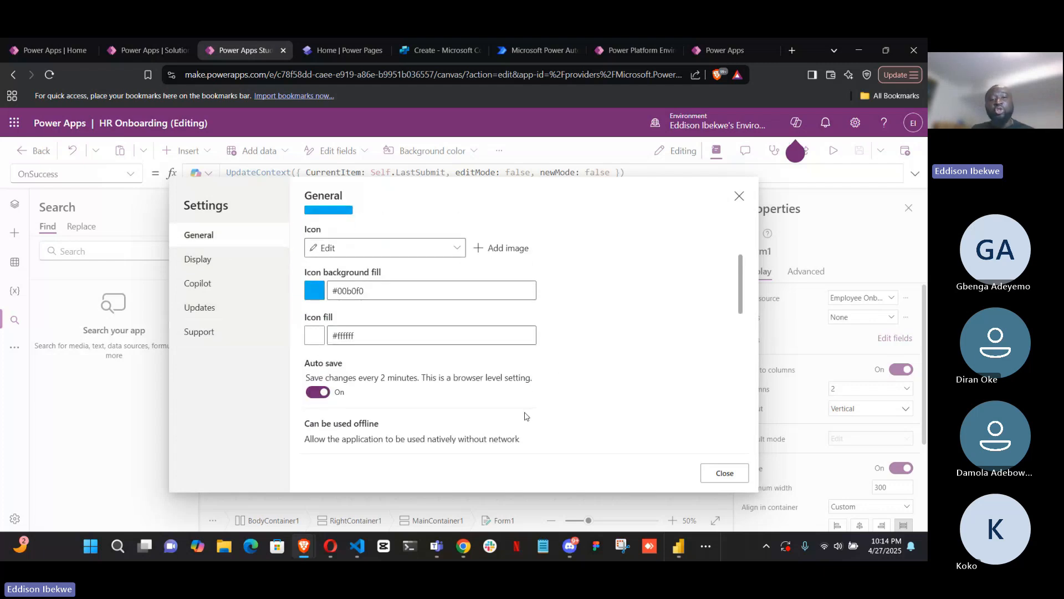
pyautogui.scroll(3, 516, 413)
pyautogui.scroll(-6, 494, 410)
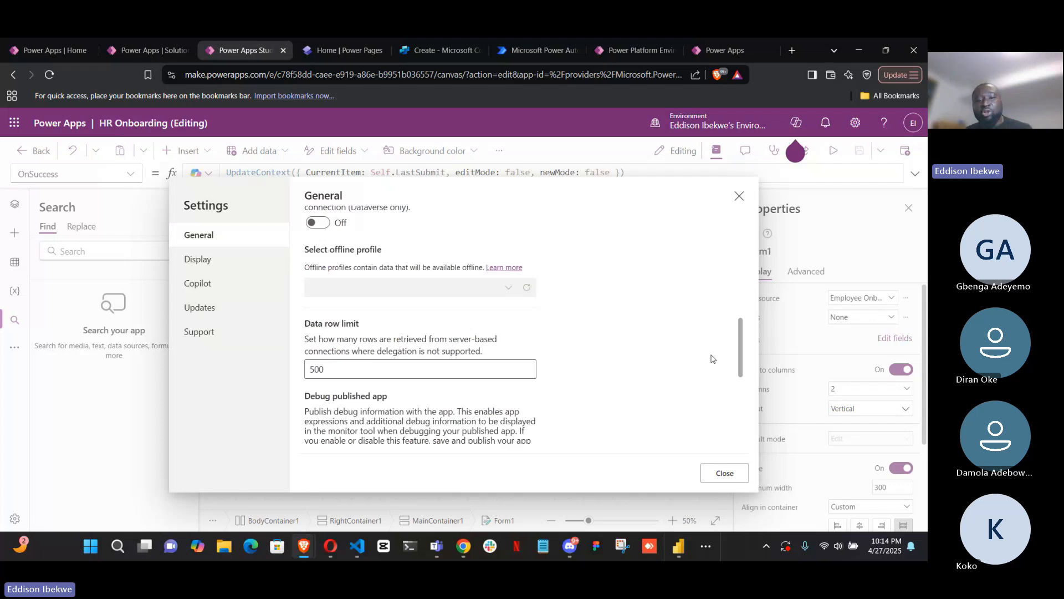
pyautogui.click(348, 370)
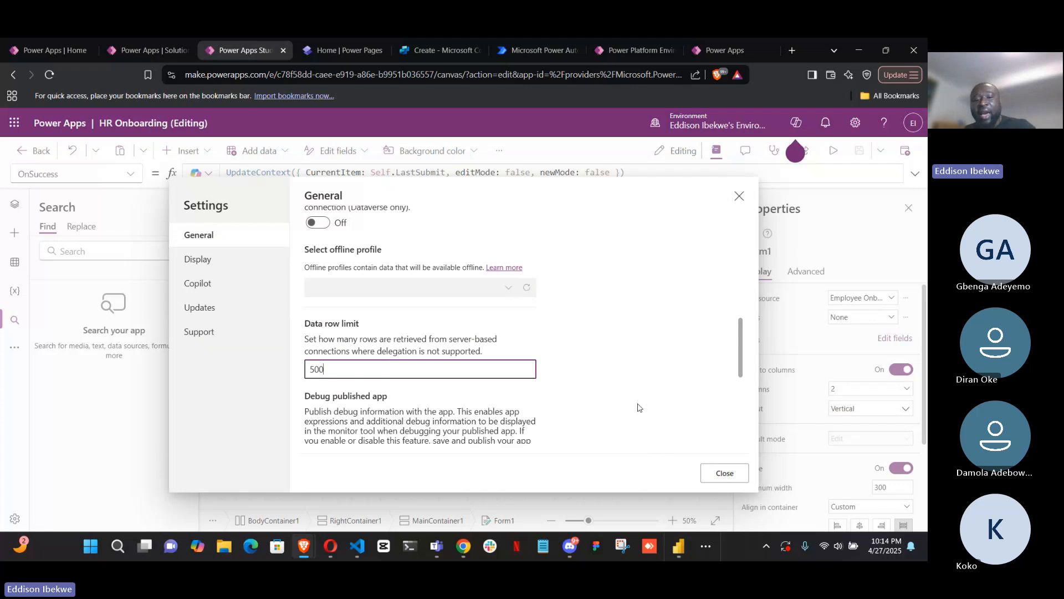
pyautogui.press('BackSpace')
pyautogui.press('BackSpace')
pyautogui.press('BackSpace')
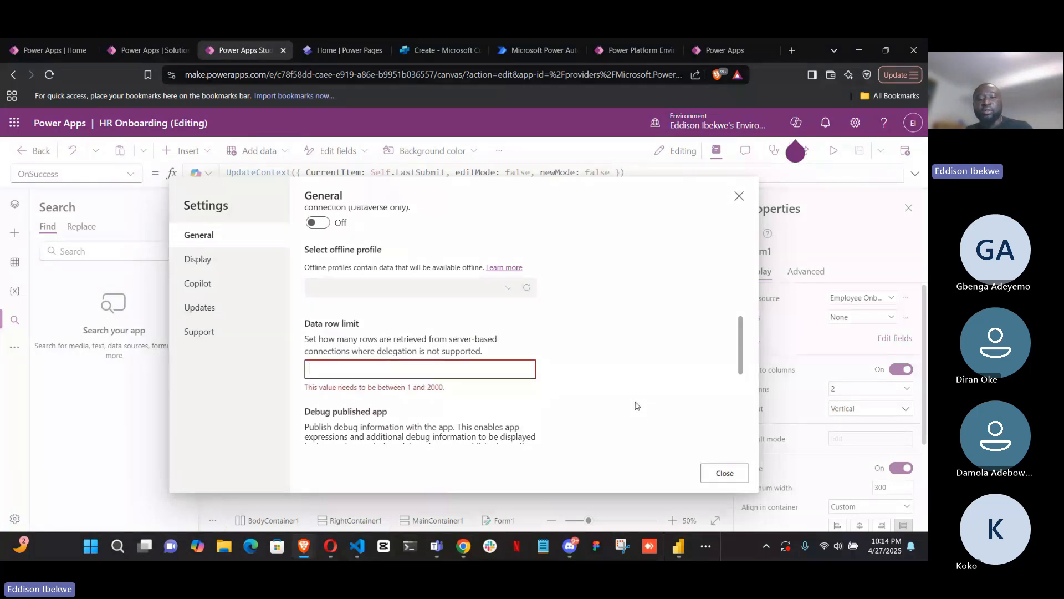
pyautogui.write('2000000')
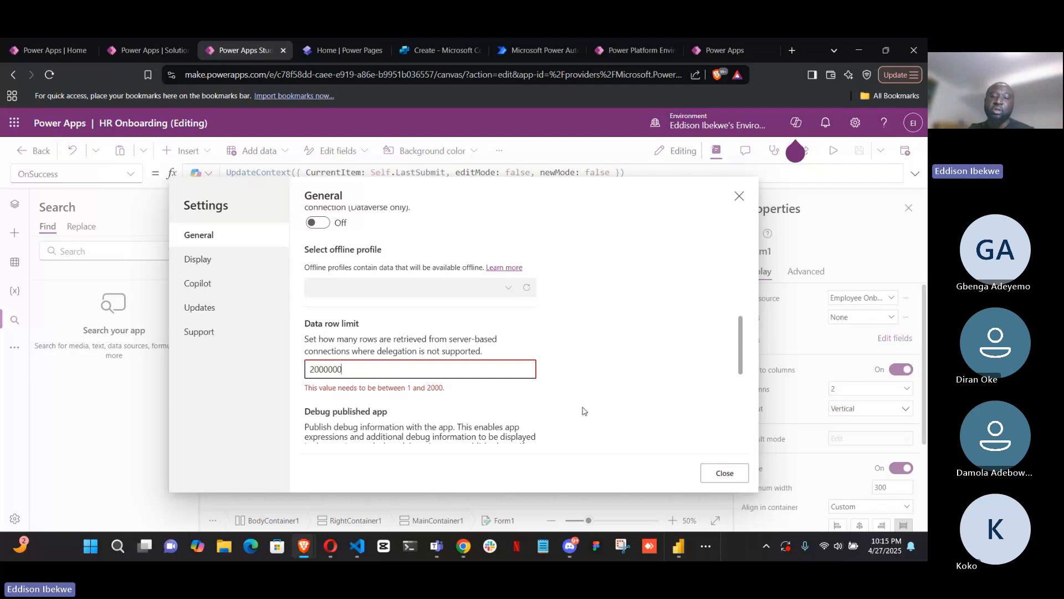
pyautogui.press('BackSpace')
pyautogui.press('BackSpace')
pyautogui.press('BackSpace')
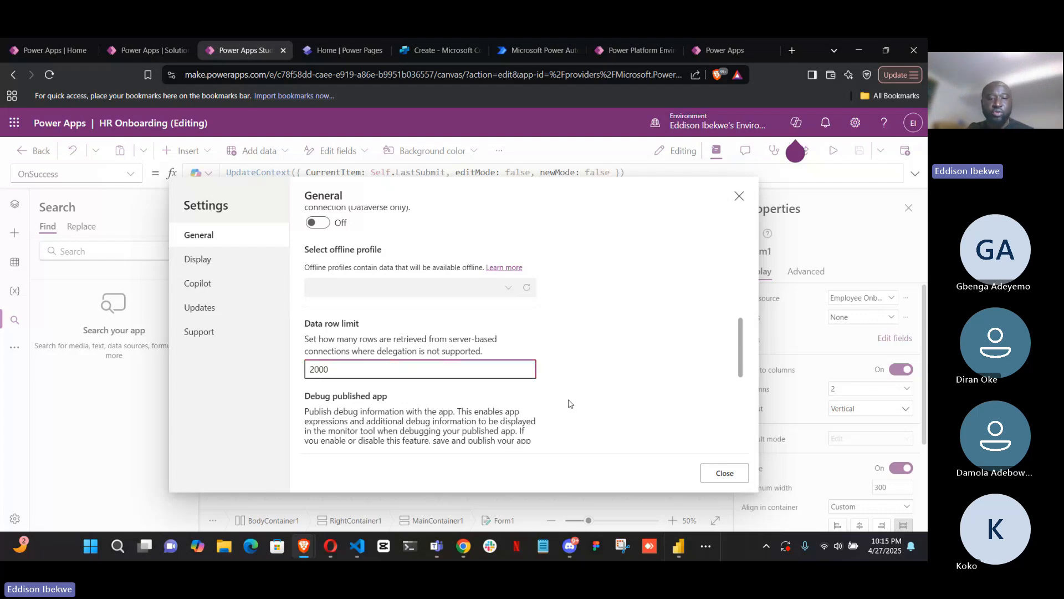
# Review the remaining General settings, from the app name and icon to the App.OnStart option, and close the settings
pyautogui.scroll(-1, 468, 380)
pyautogui.scroll(-4, 469, 379)
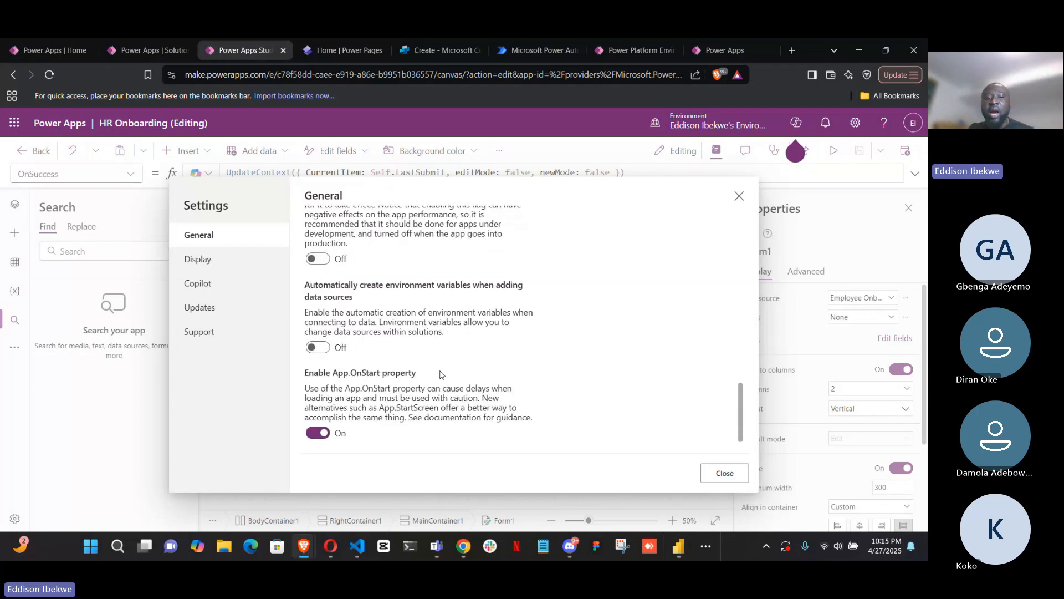
pyautogui.scroll(8, 442, 375)
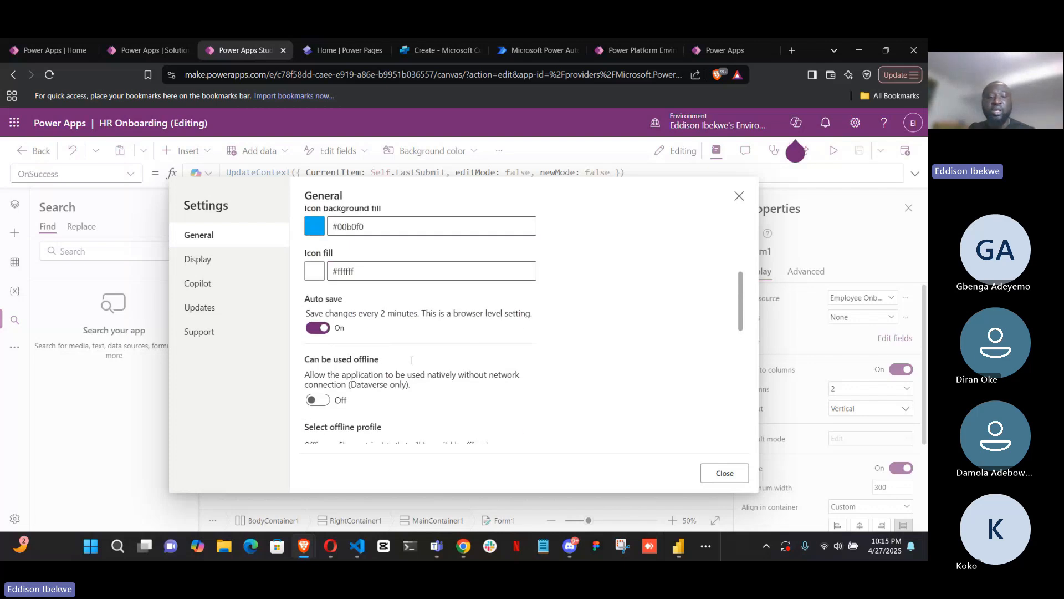
pyautogui.scroll(5, 413, 364)
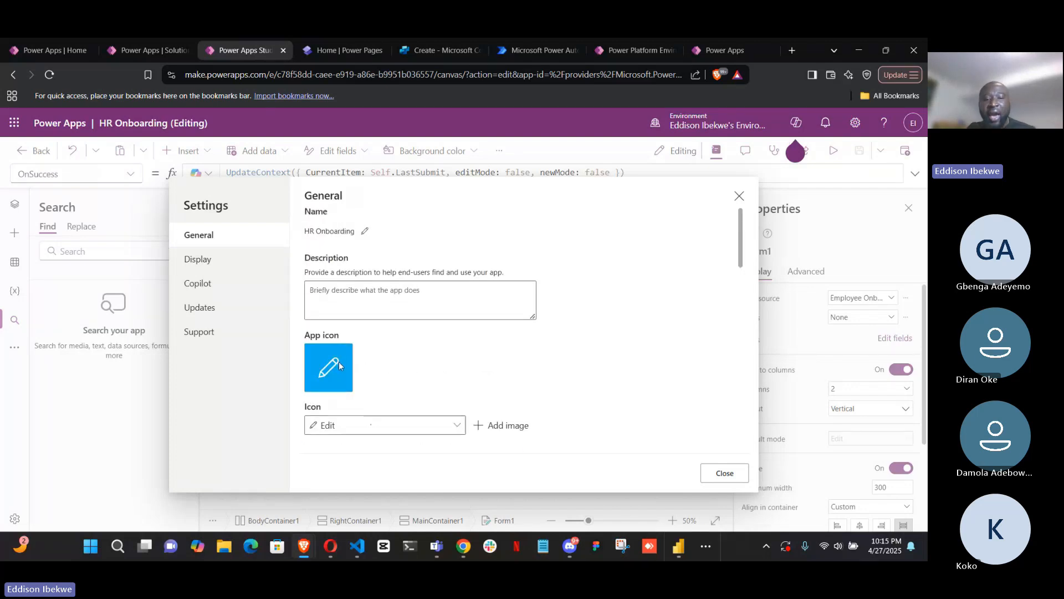
pyautogui.scroll(-1, 337, 364)
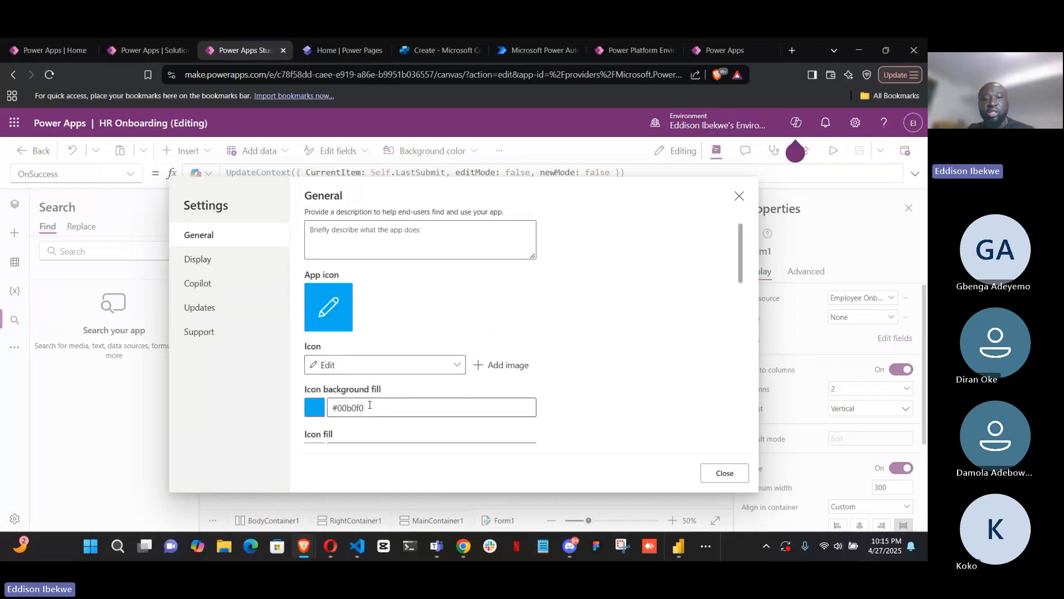
pyautogui.scroll(1, 362, 285)
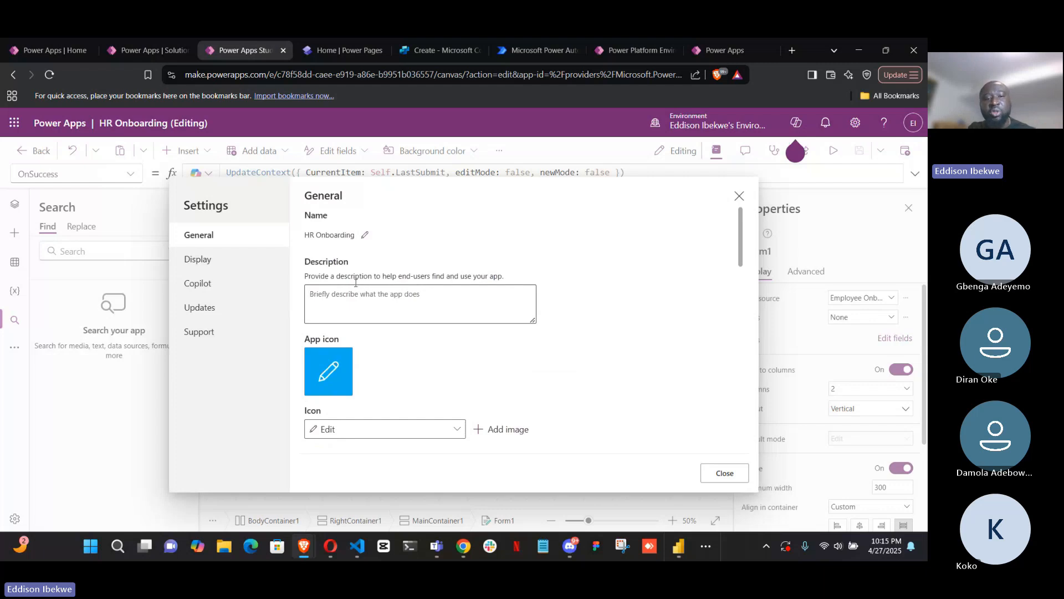
pyautogui.scroll(-3, 368, 355)
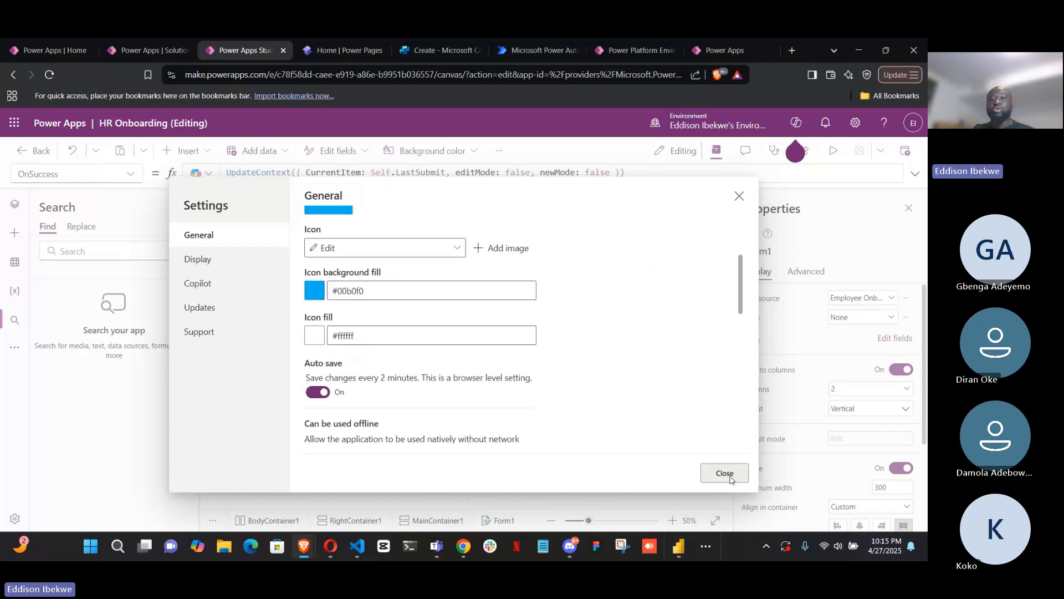
pyautogui.click(724, 473)
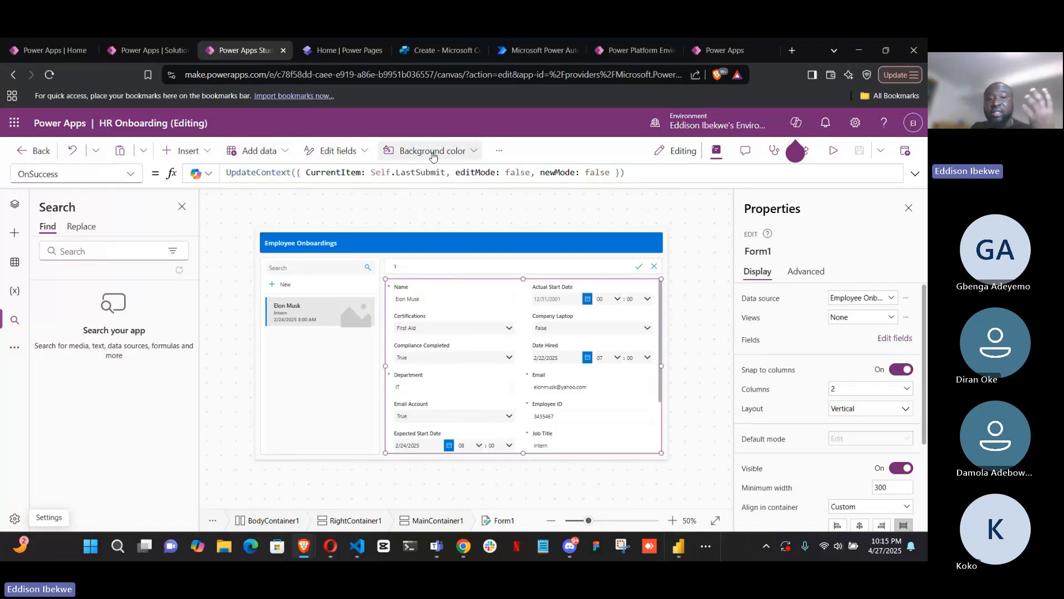
# Look at the form's background color palette and the additional app commands without choosing any
pyautogui.click(477, 153)
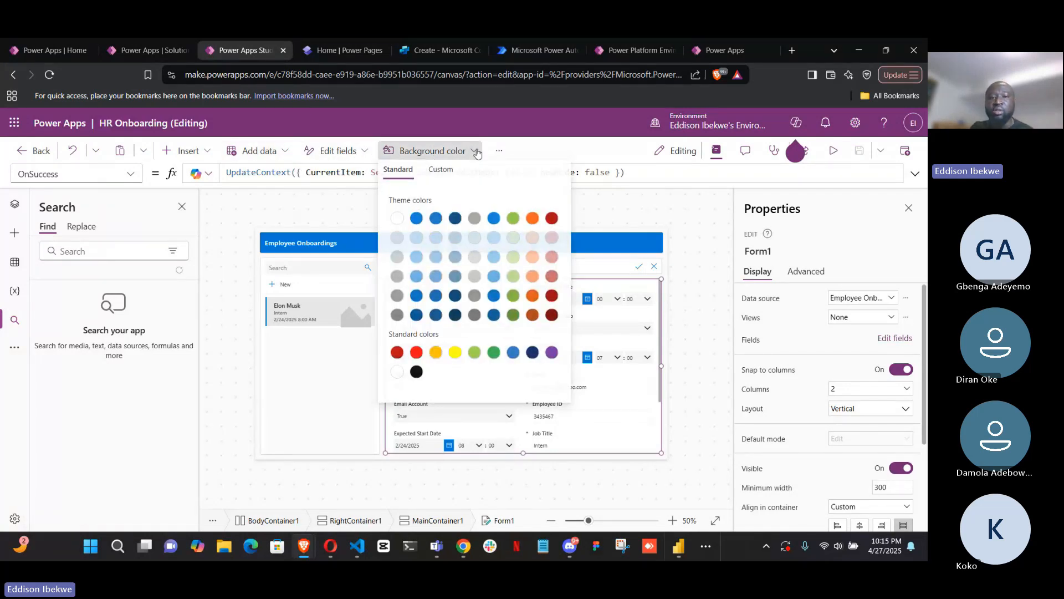
pyautogui.click(517, 151)
pyautogui.click(501, 151)
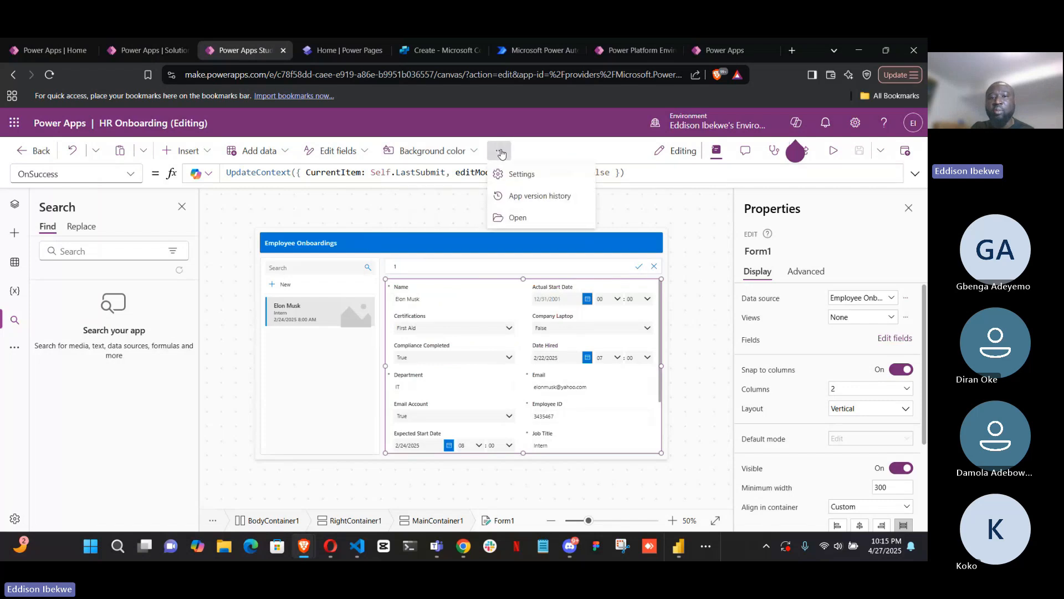
pyautogui.click(597, 149)
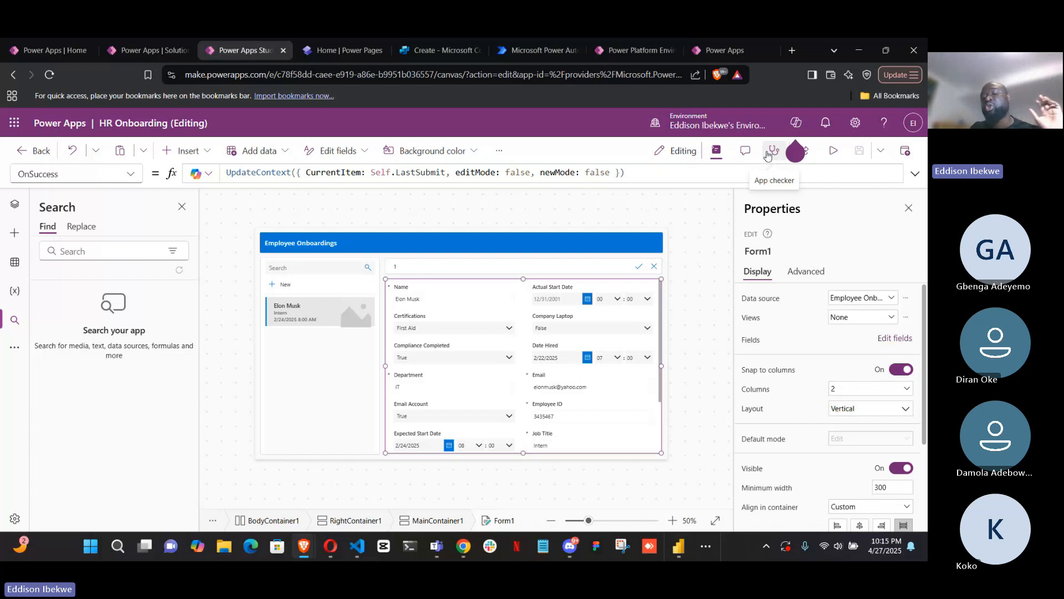
# Dismiss the Copilot announcement and look at the app's save options without choosing one
pyautogui.click(799, 149)
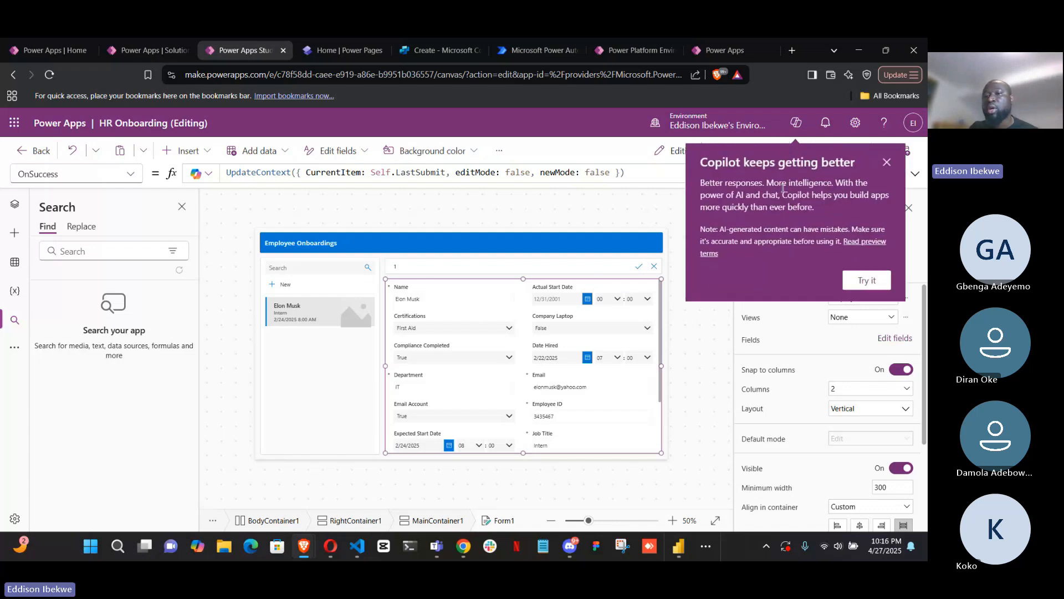
pyautogui.click(888, 163)
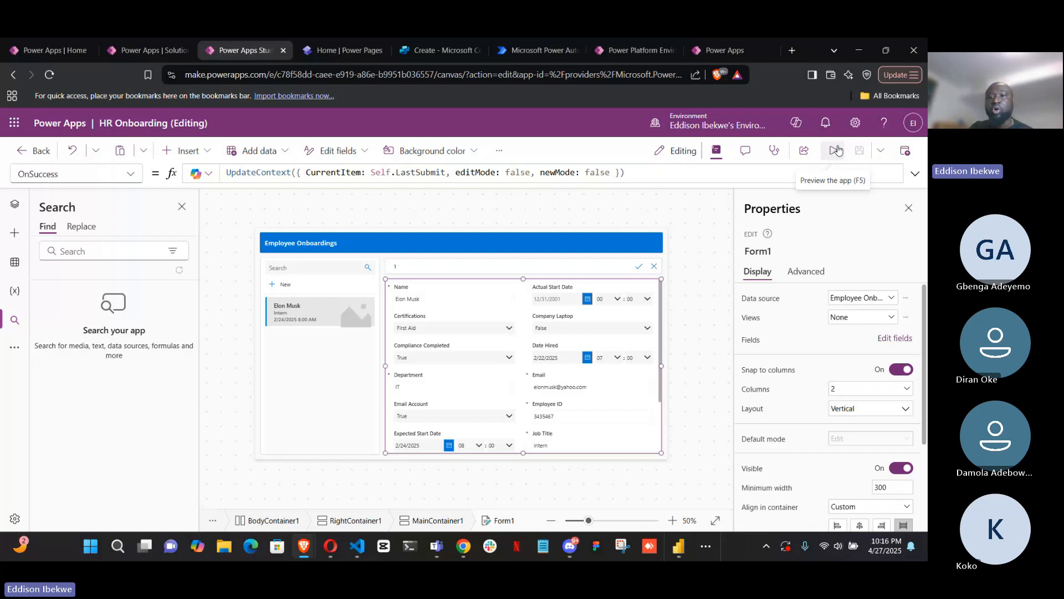
pyautogui.click(879, 152)
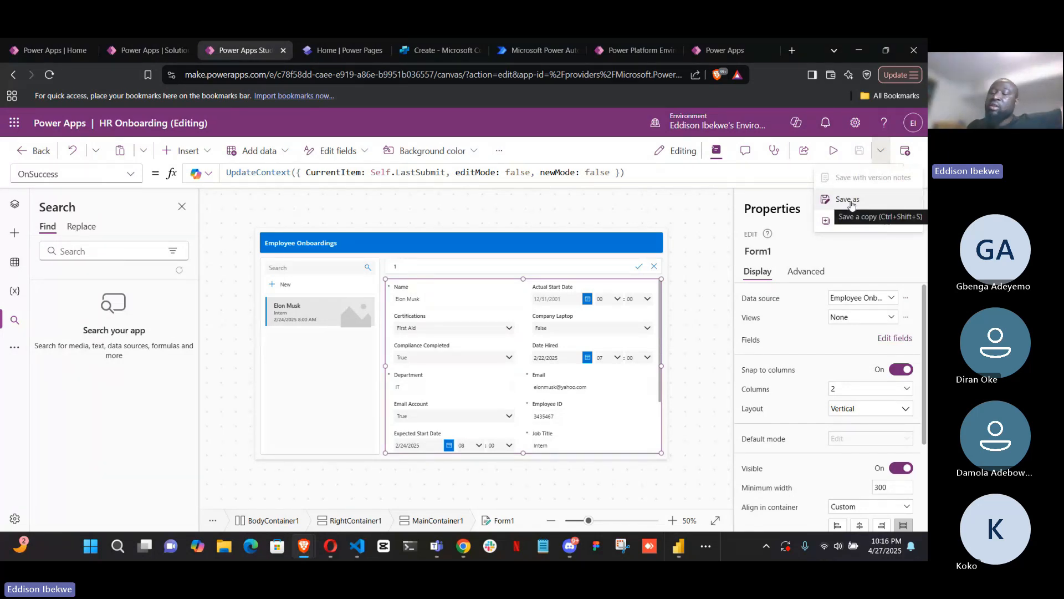
pyautogui.click(879, 254)
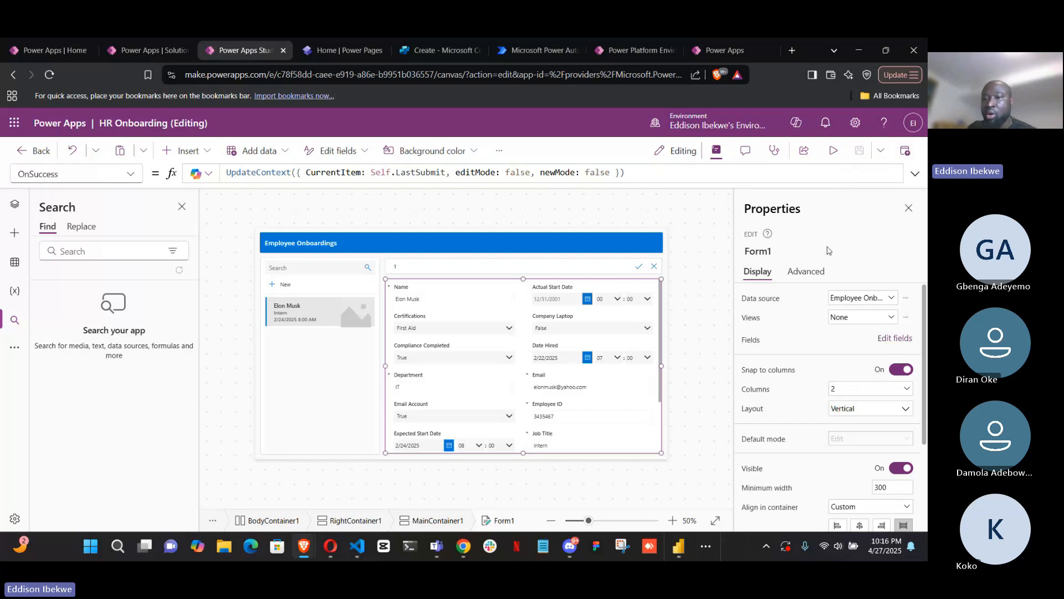
# Examine Form1's display properties, from its data source and layout to its height, color and border settings
pyautogui.scroll(-3, 858, 406)
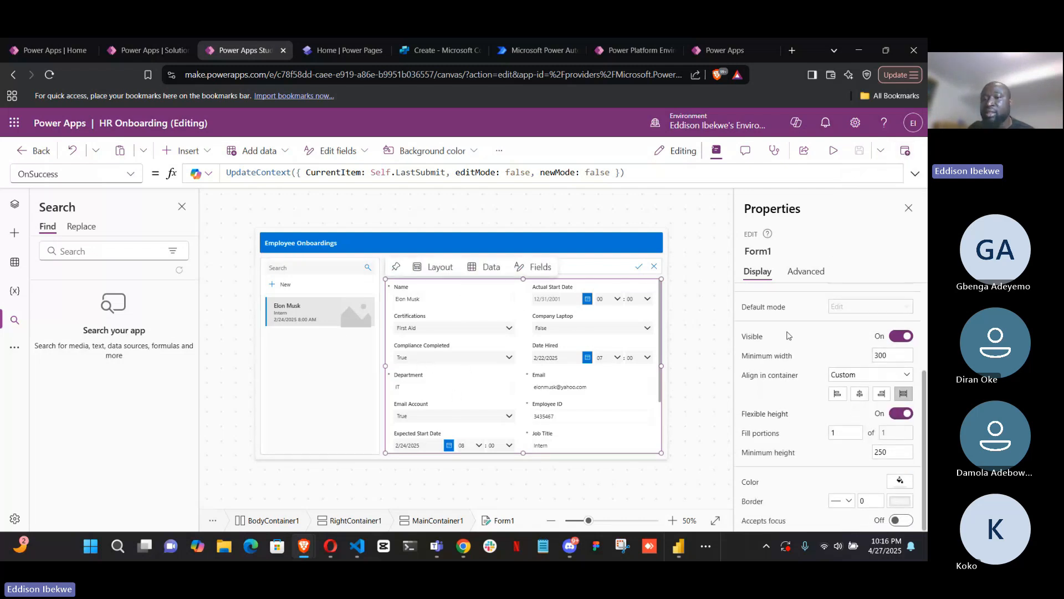
pyautogui.scroll(3, 858, 351)
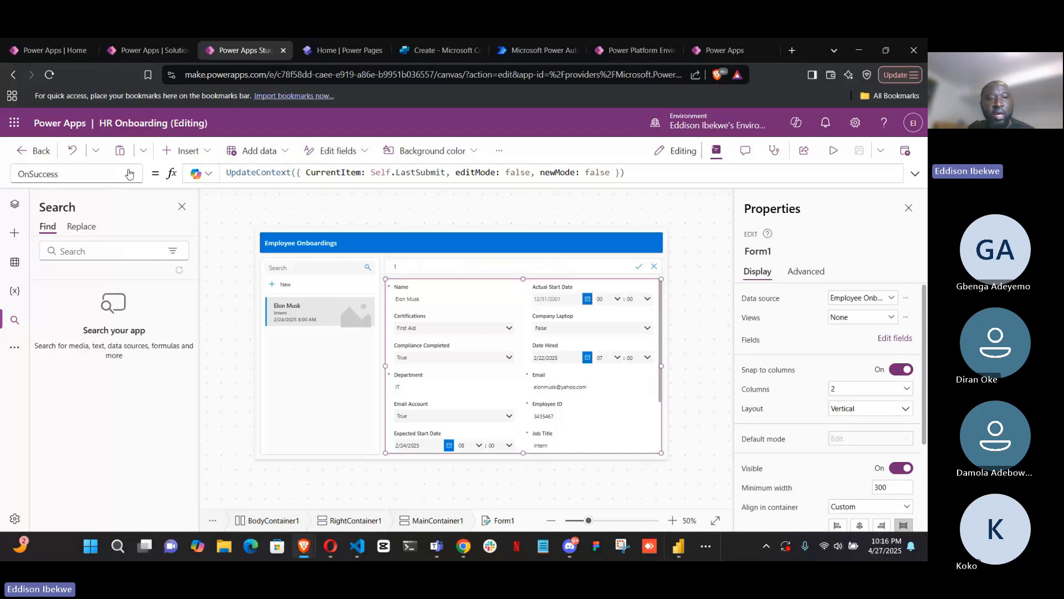
pyautogui.scroll(-3, 848, 382)
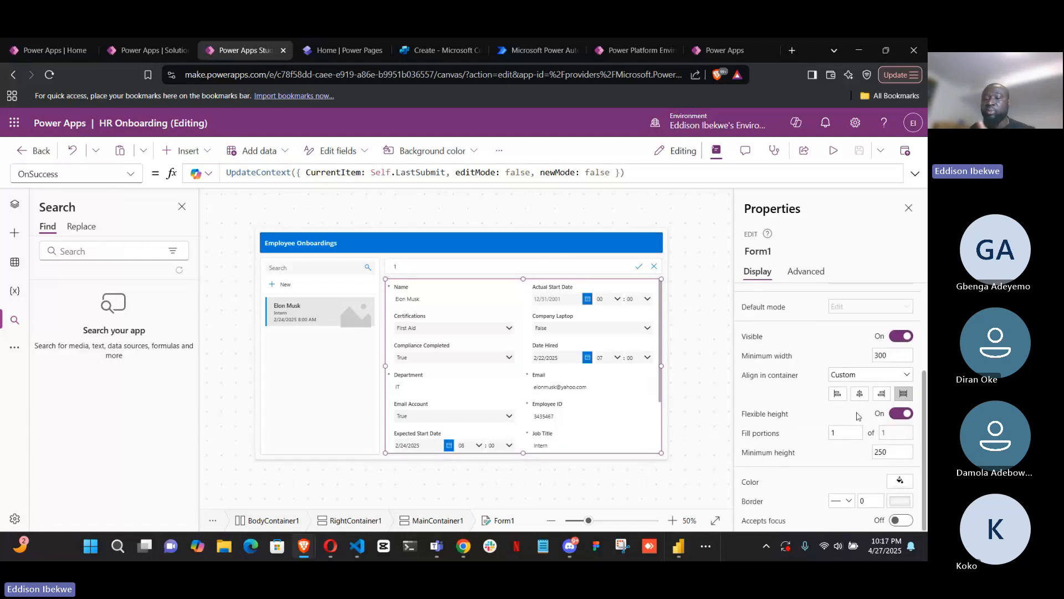
pyautogui.scroll(3, 840, 365)
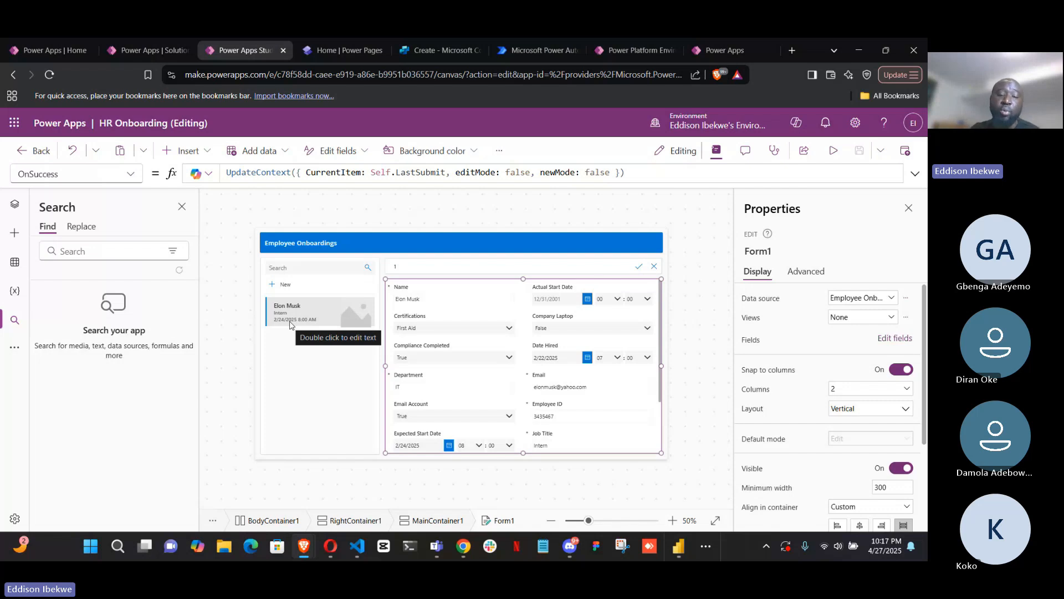
# Select SidebarContainer1, the container around the employee list, to show its properties
pyautogui.rightClick(289, 325)
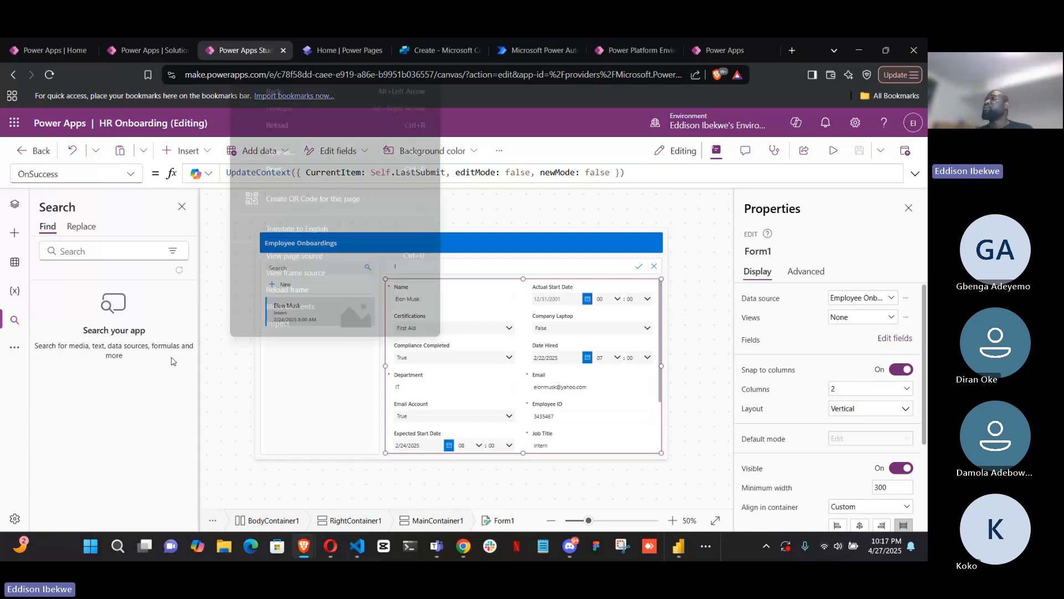
pyautogui.click(270, 431)
pyautogui.click(275, 430)
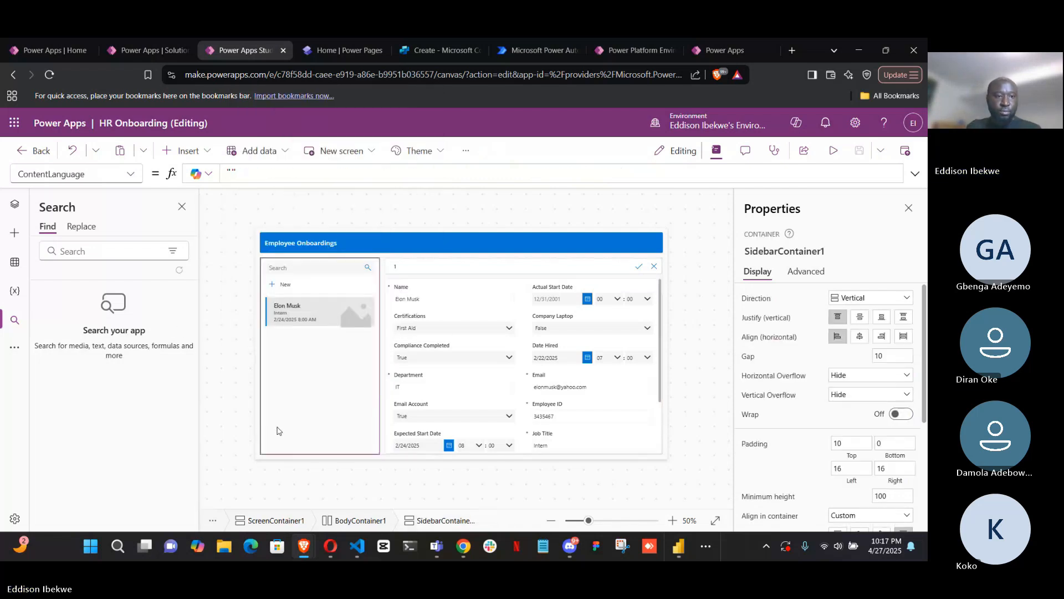